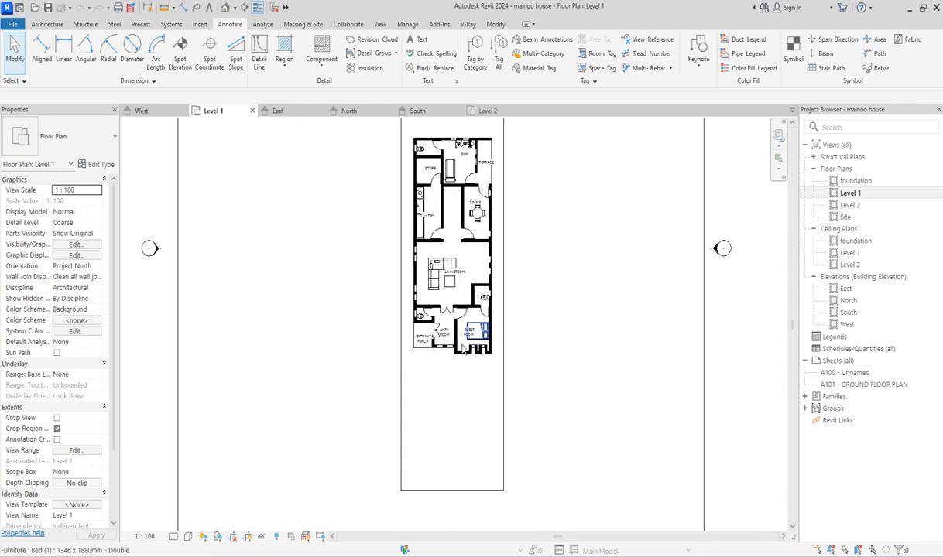
Examine the Level 1 floor plan's rooms from the entrance porch and guest room through to the gym and terrace
scroll(350, 252, down, 3)
scroll(368, 209, up, 2)
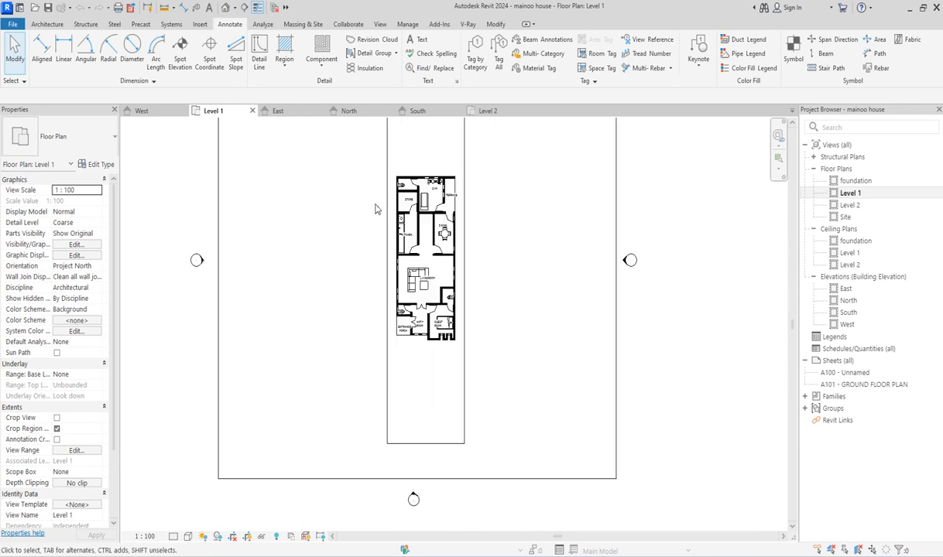
scroll(502, 240, up, 3)
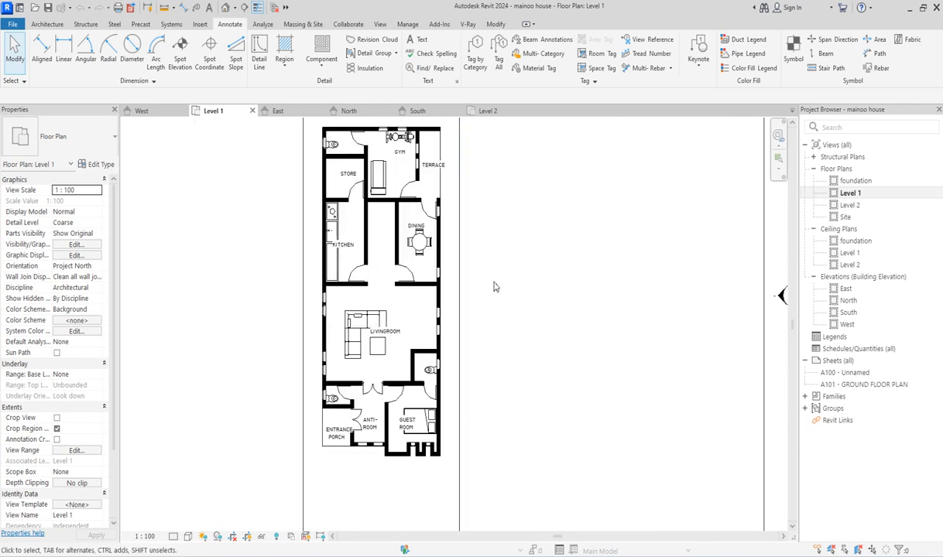
scroll(387, 398, up, 6)
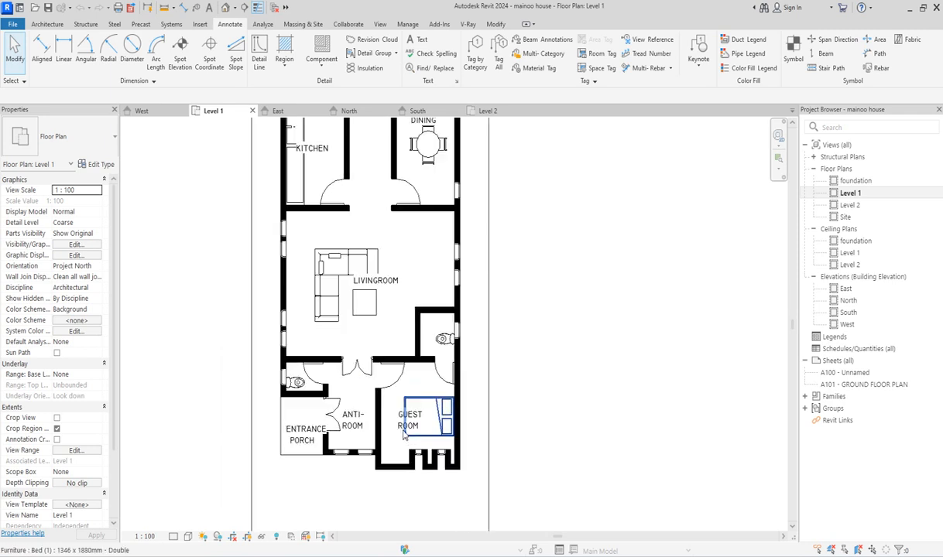
scroll(385, 395, down, 6)
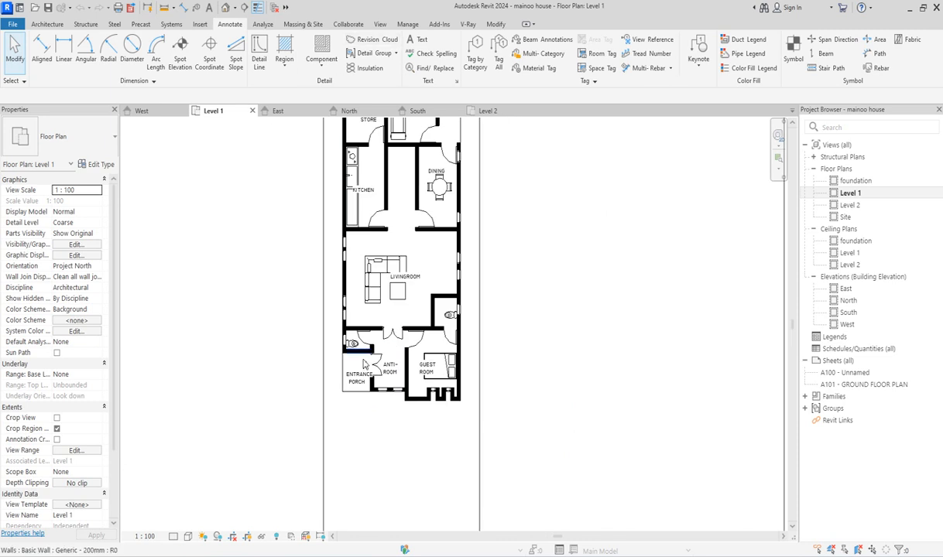
scroll(353, 334, down, 4)
scroll(364, 331, up, 3)
scroll(352, 335, down, 3)
scroll(385, 308, up, 3)
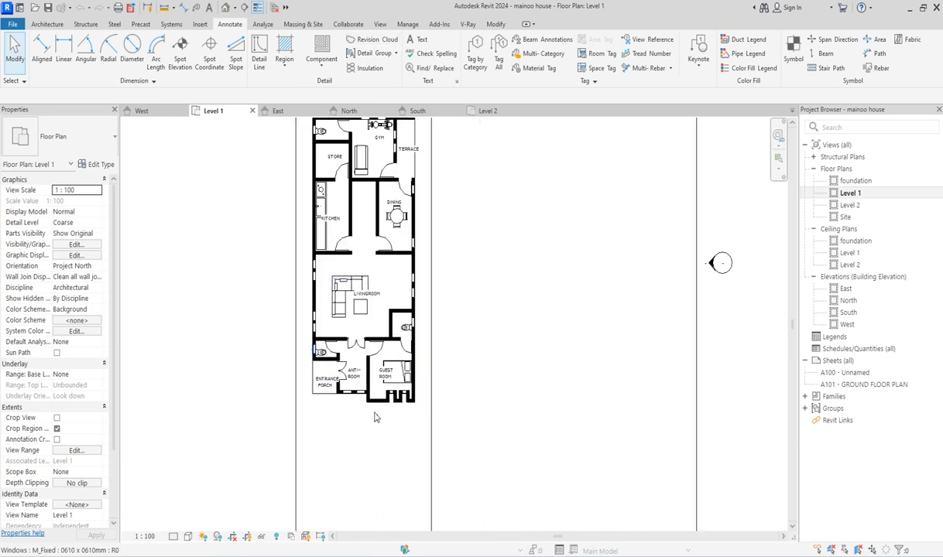
scroll(375, 360, down, 3)
scroll(375, 242, up, 1)
scroll(375, 242, up, 5)
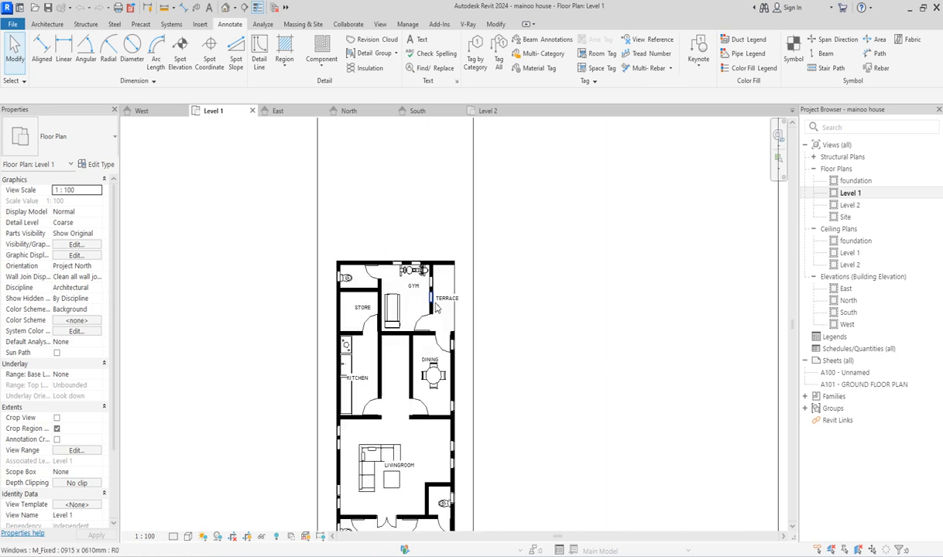
scroll(322, 389, down, 2)
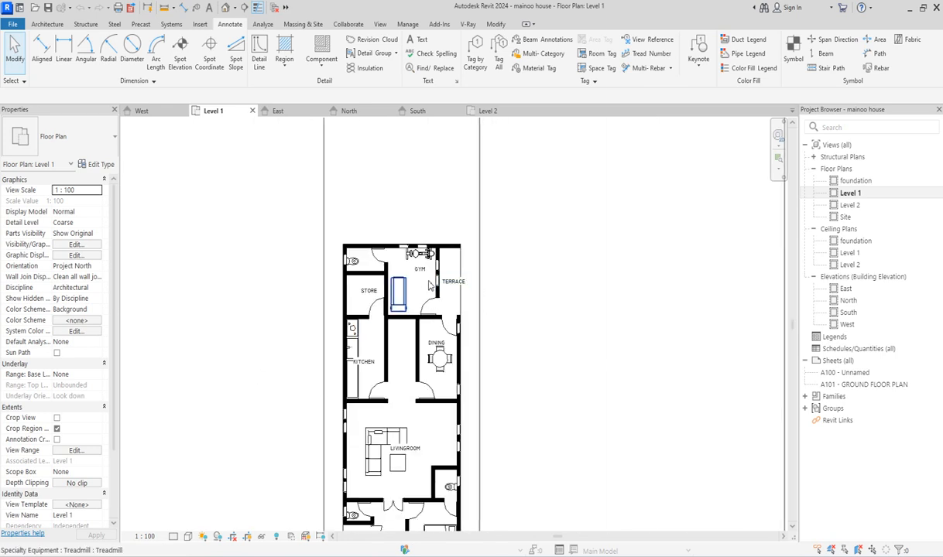
scroll(484, 277, down, 3)
scroll(445, 372, up, 5)
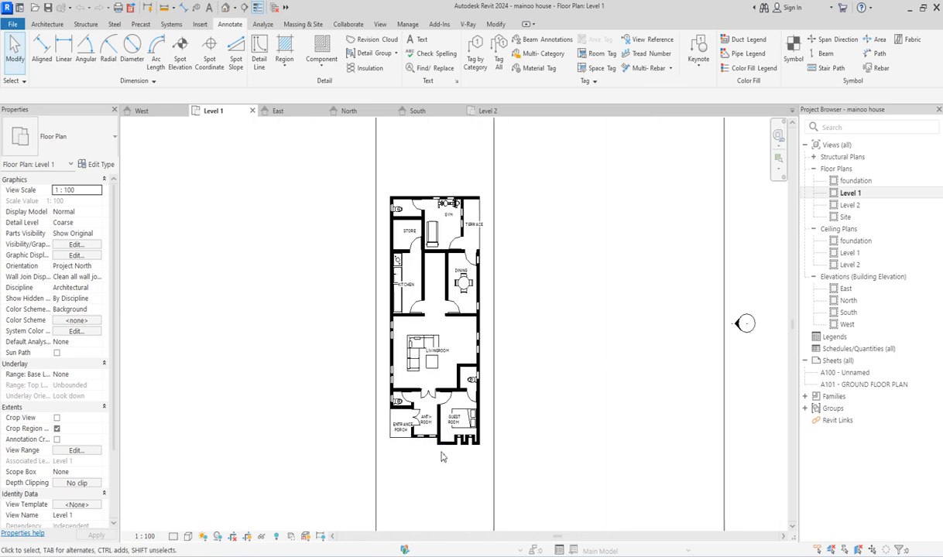
click(404, 346)
scroll(419, 357, down, 4)
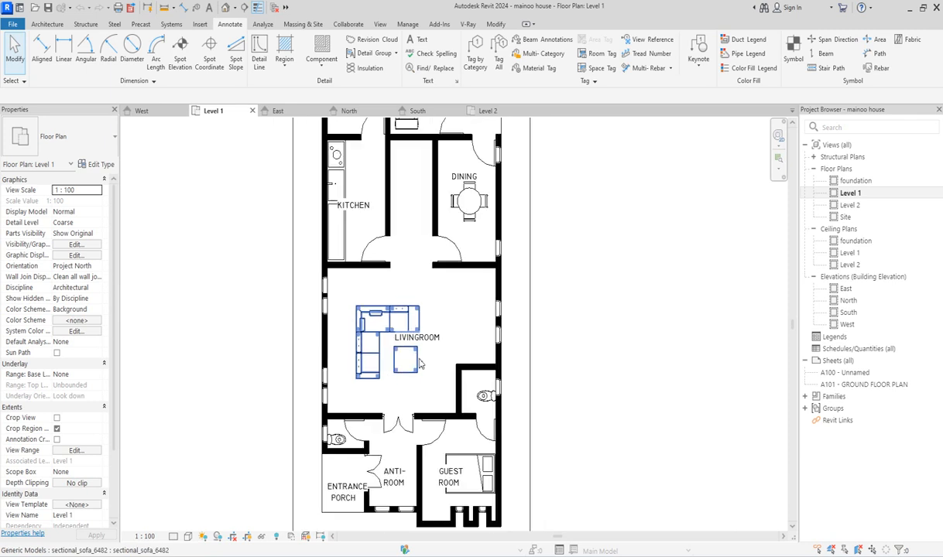
Open the Level 2 floor plan, switch its underlay base level to None and set it back to Level 1
click(850, 195)
double_click(849, 205)
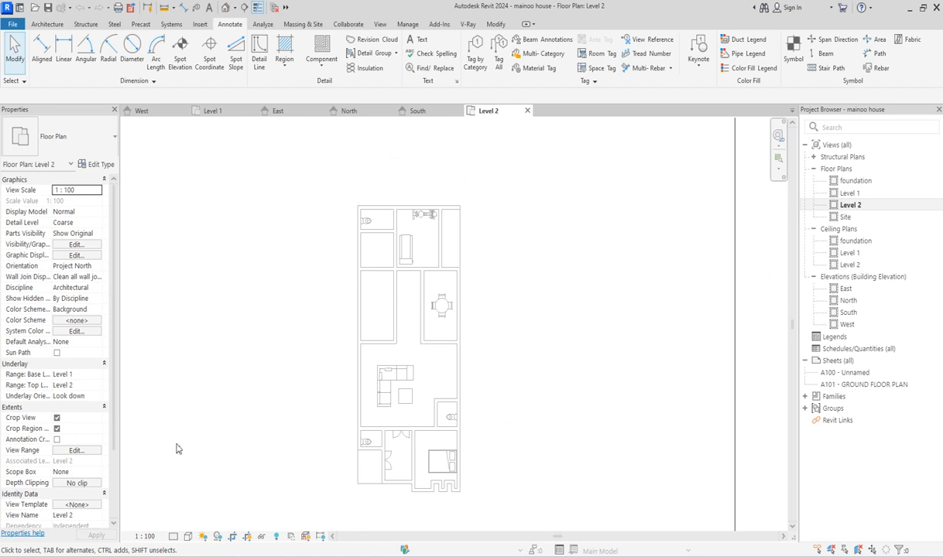
click(99, 374)
click(79, 385)
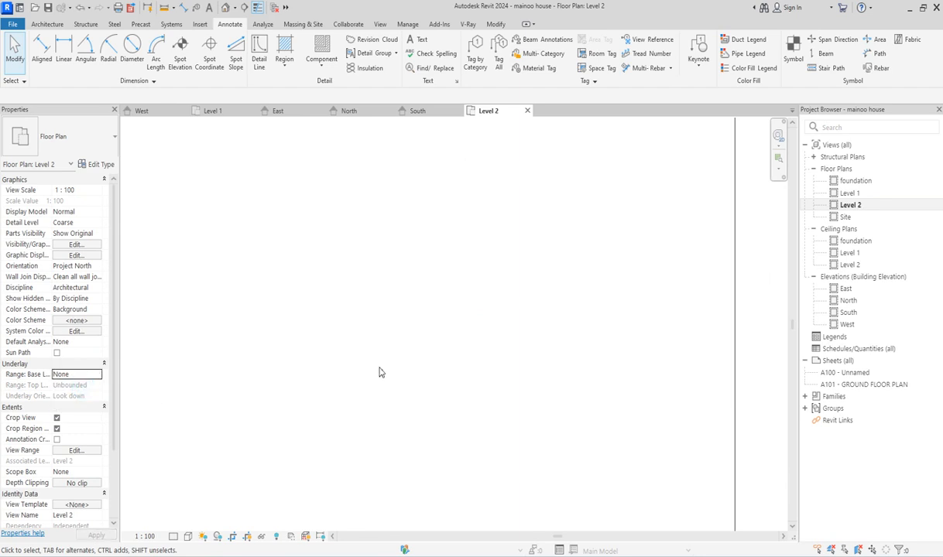
click(95, 377)
click(58, 404)
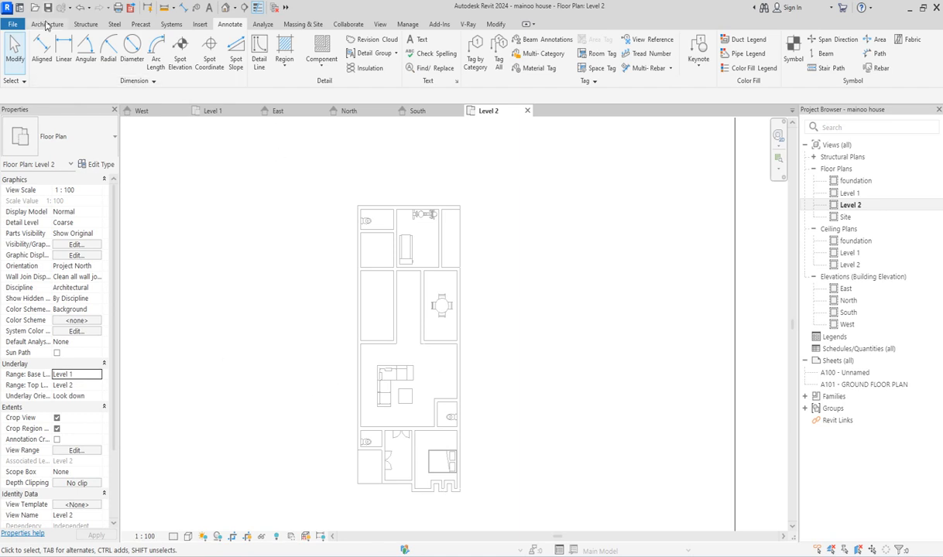
Draw a Generic - 200mm wall on Level 2 along the underlay's rear edge, behind the gym and terrace
click(47, 24)
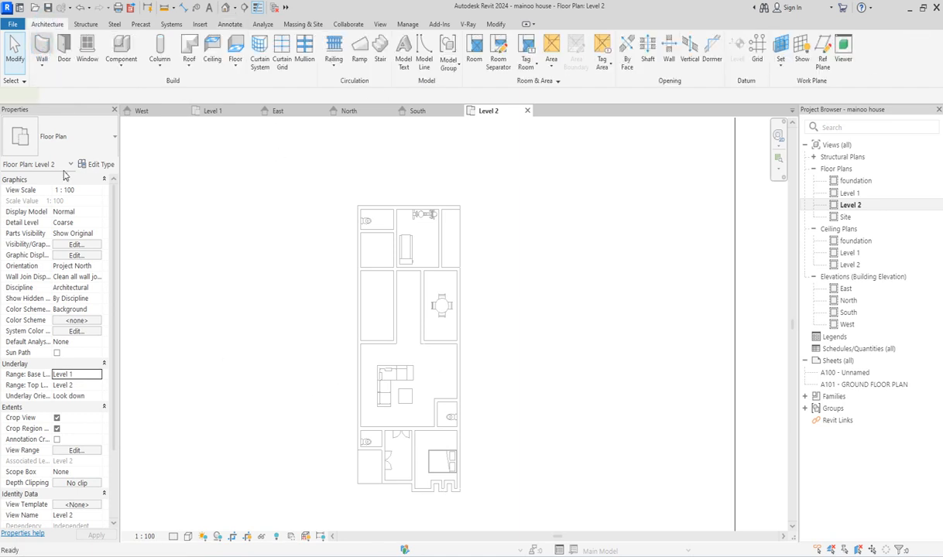
click(43, 48)
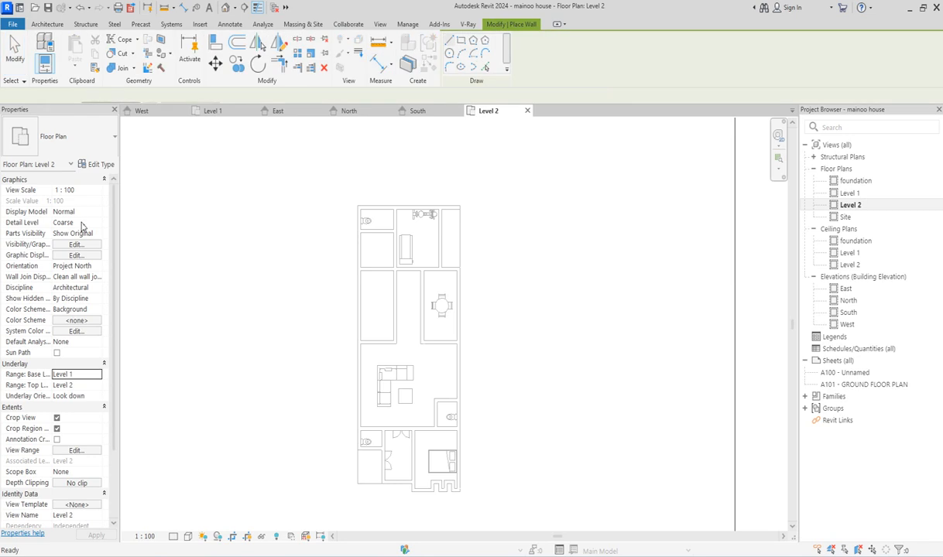
scroll(344, 192, up, 4)
click(344, 192)
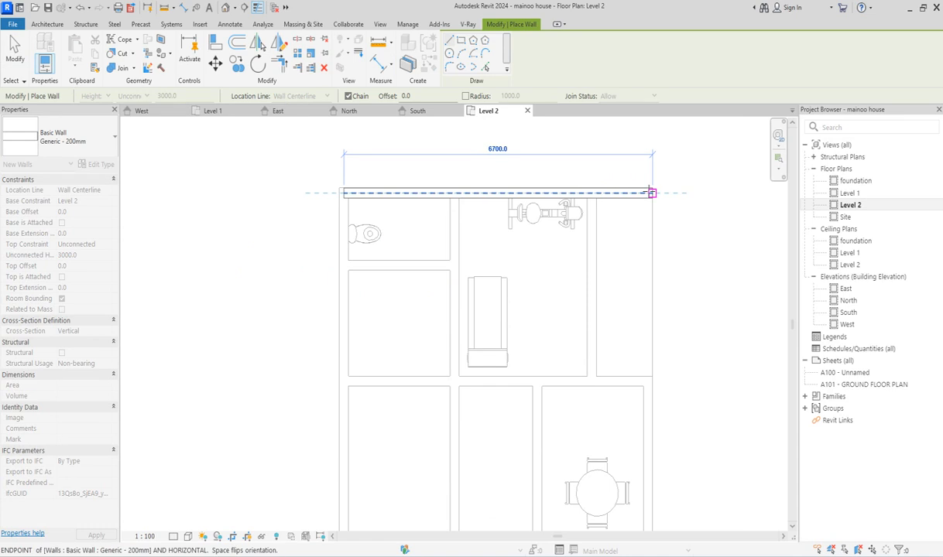
scroll(646, 193, up, 2)
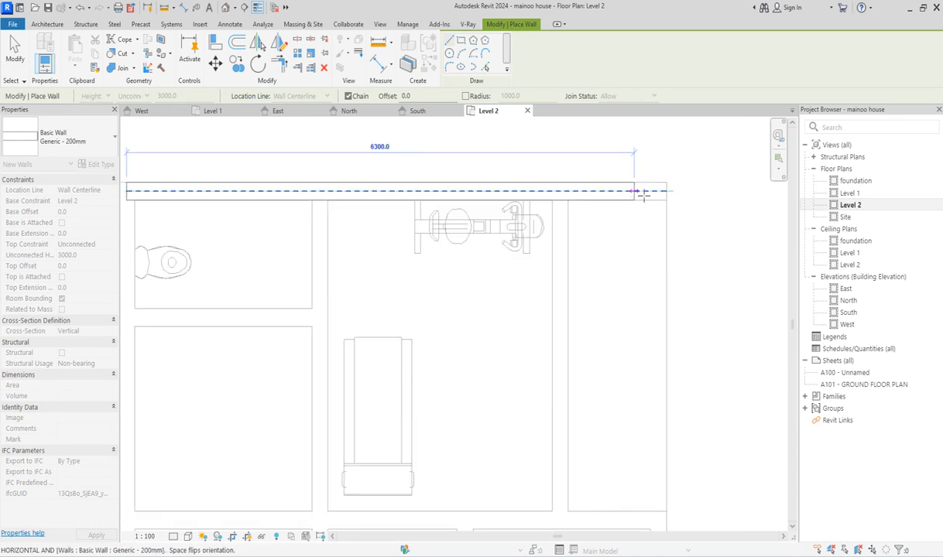
scroll(660, 190, down, 2)
click(628, 178)
right_click(630, 180)
click(649, 188)
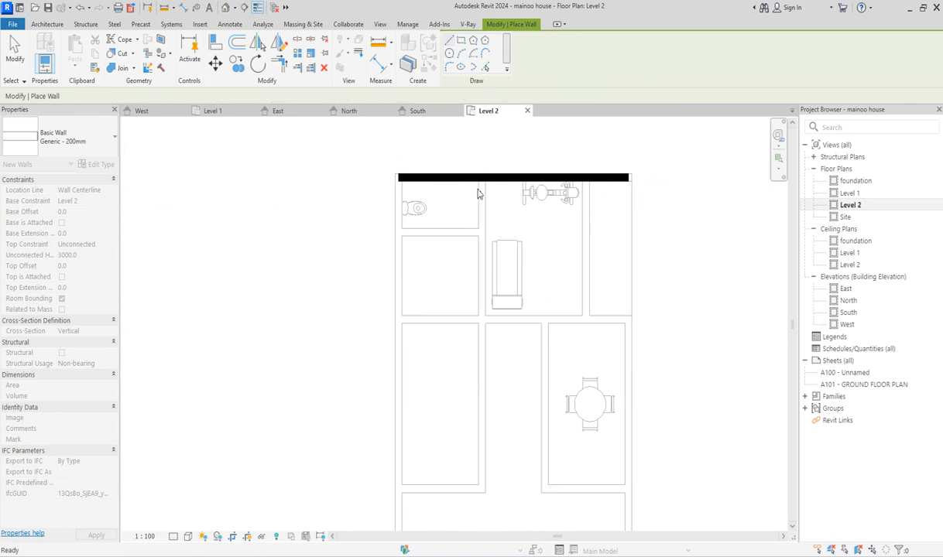
Draw the Level 2 exterior wall along the kitchen side and across the front of the living room
click(398, 177)
scroll(390, 325, down, 5)
scroll(393, 410, up, 4)
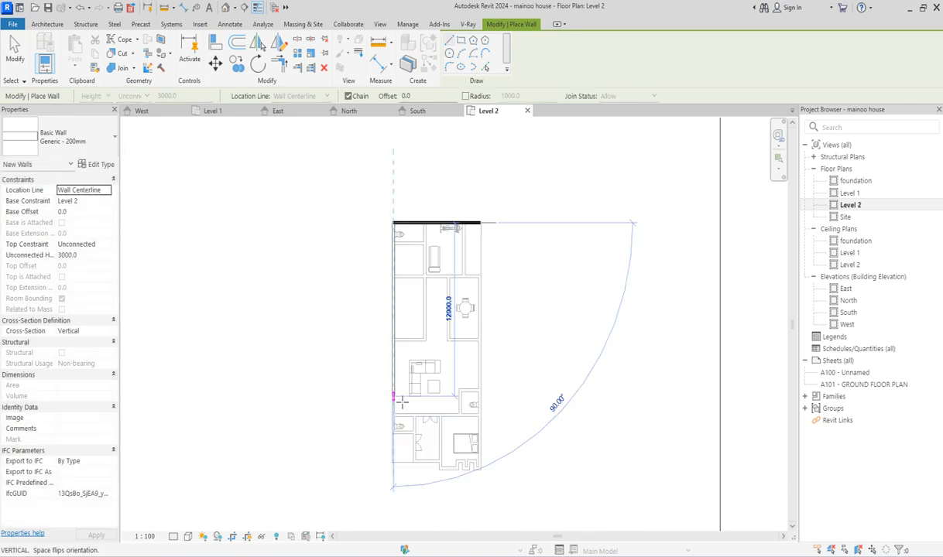
scroll(392, 418, down, 2)
scroll(392, 414, up, 1)
click(391, 411)
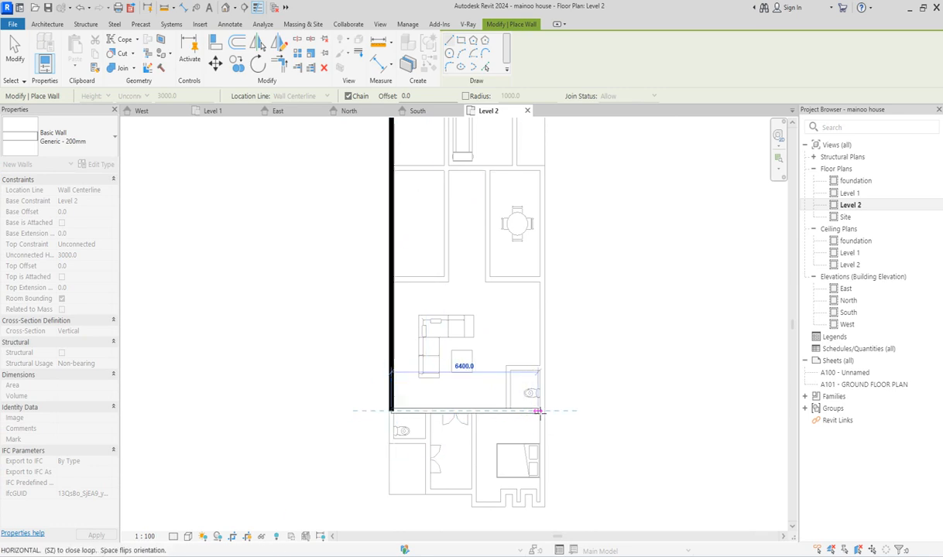
click(541, 411)
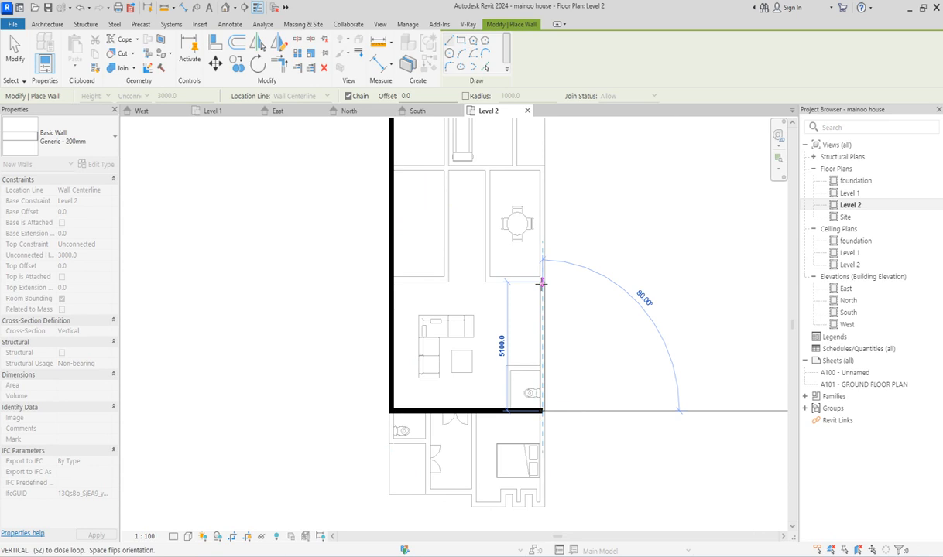
Close the Level 2 wall rectangle with a wall along the dining side up to the rear wall, and finish wall placement
scroll(541, 284, down, 2)
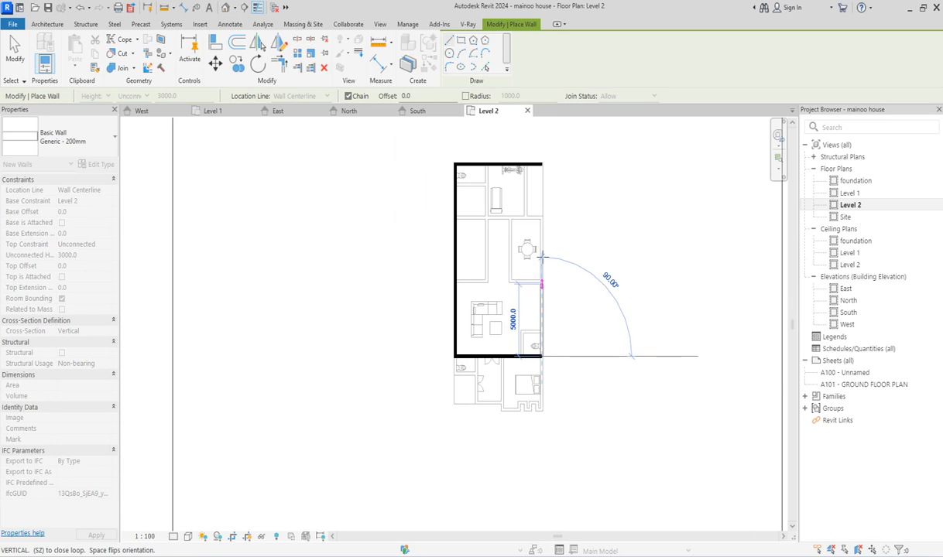
click(543, 162)
scroll(480, 209, up, 2)
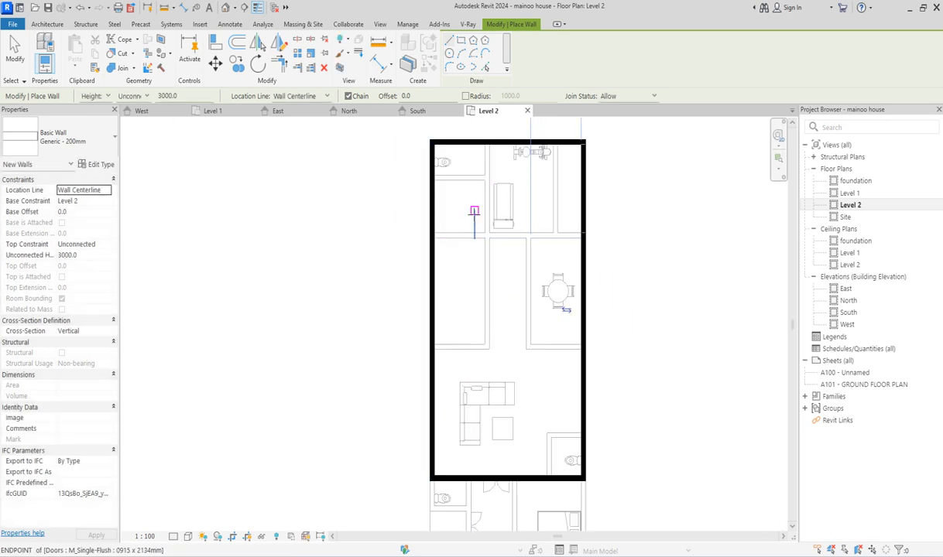
scroll(474, 211, down, 2)
scroll(488, 450, up, 2)
key(Escape)
scroll(497, 280, up, 2)
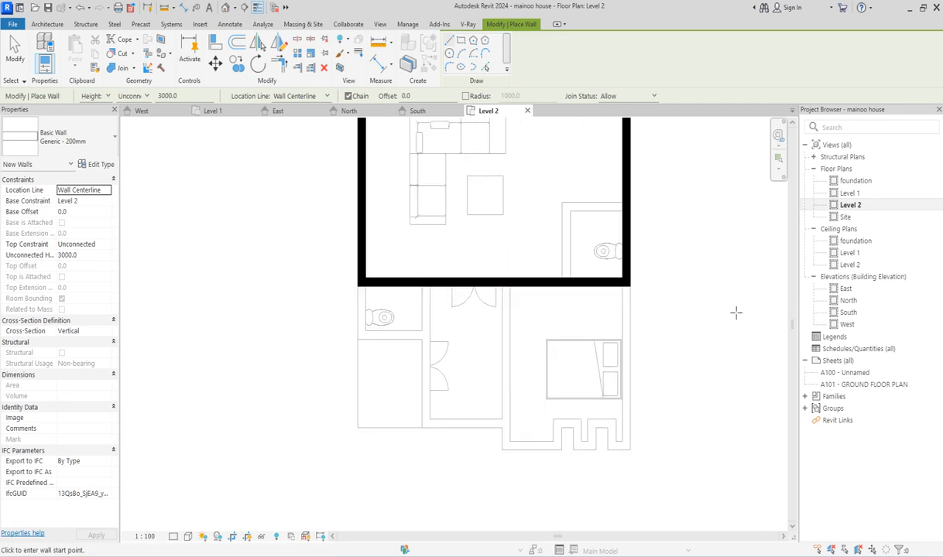
right_click(694, 188)
click(722, 196)
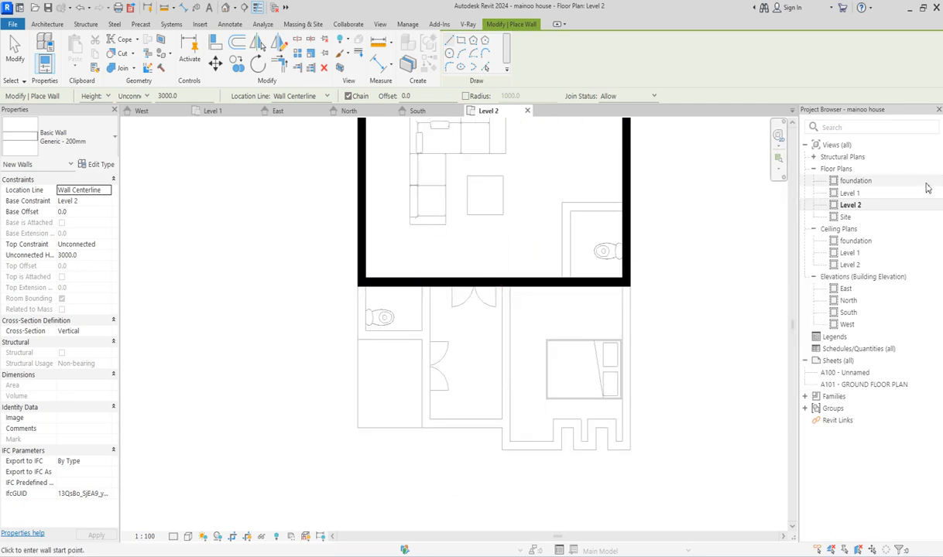
Open the Level 1 floor plan and copy the guest room's anti-room-side wall and its front walls with windows to the clipboard
click(851, 193)
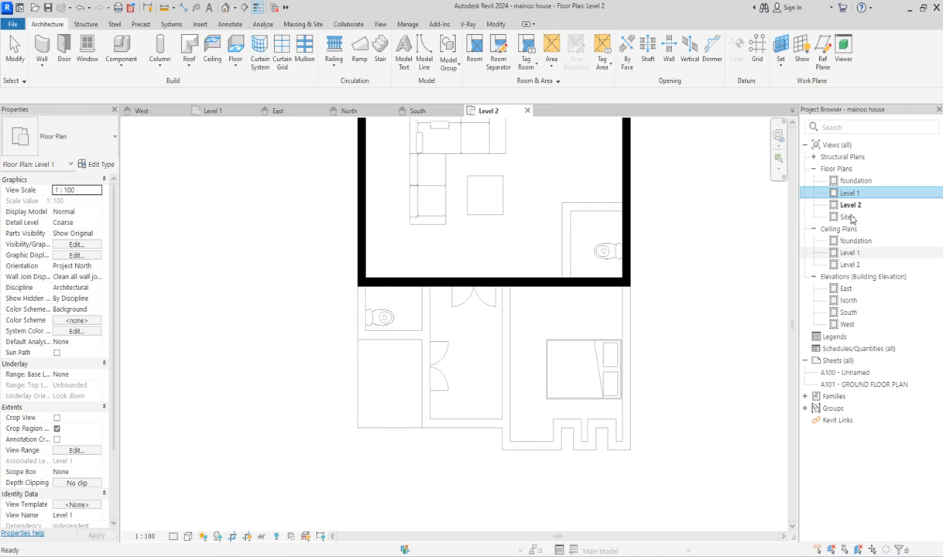
click(654, 223)
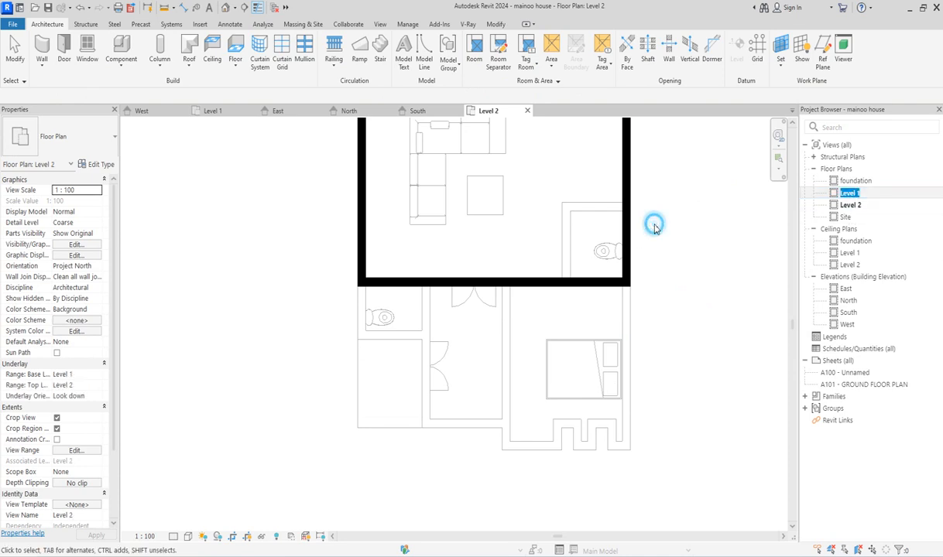
click(848, 195)
double_click(847, 194)
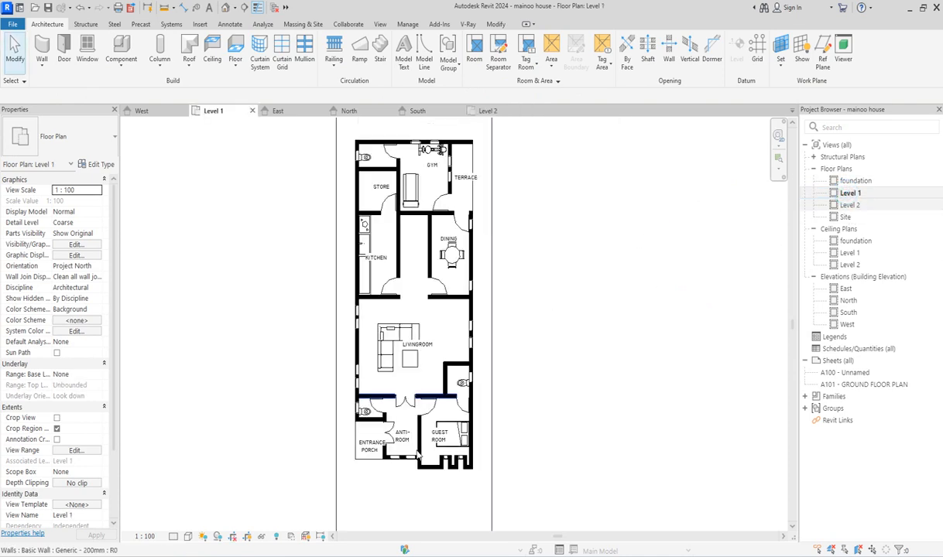
scroll(438, 393, up, 5)
click(438, 400)
scroll(441, 407, up, 3)
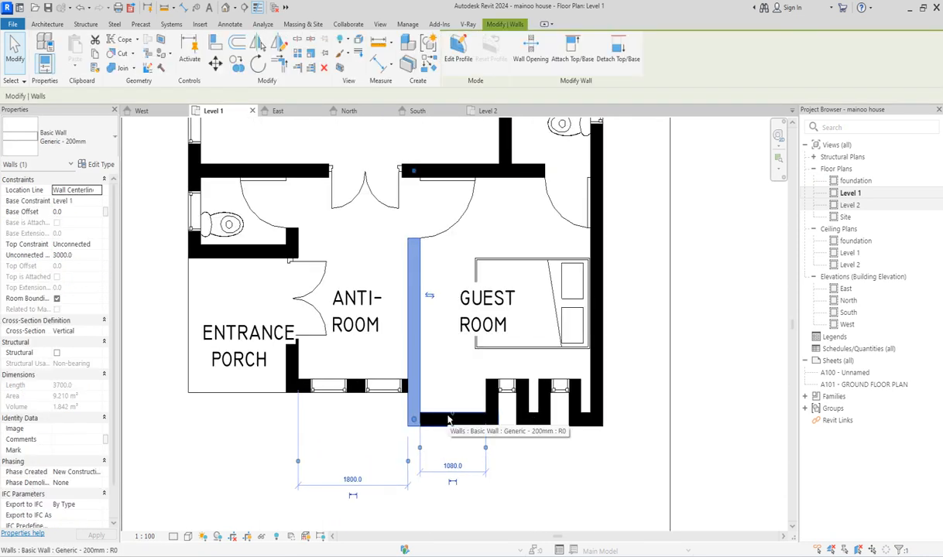
ctrl+click(447, 420)
ctrl+drag(454, 360, 580, 429)
scroll(573, 433, down, 3)
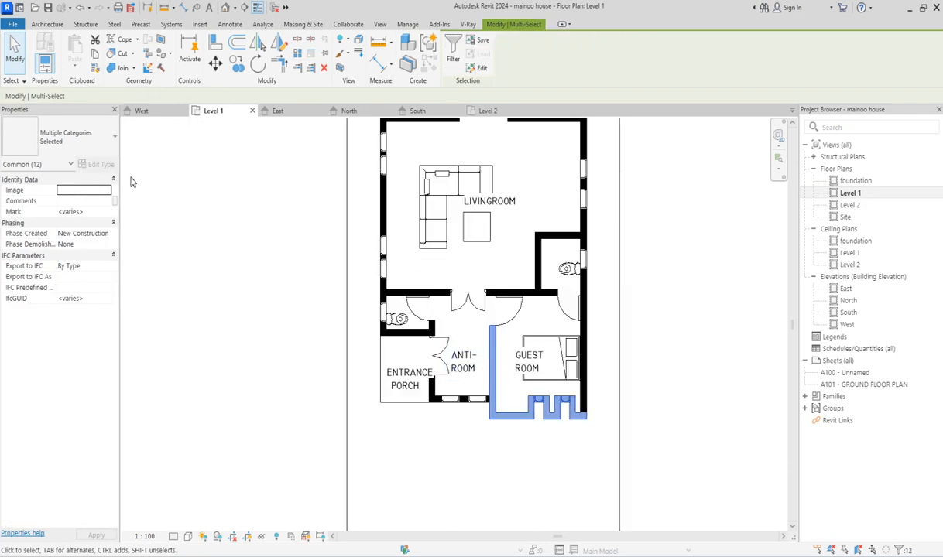
click(95, 55)
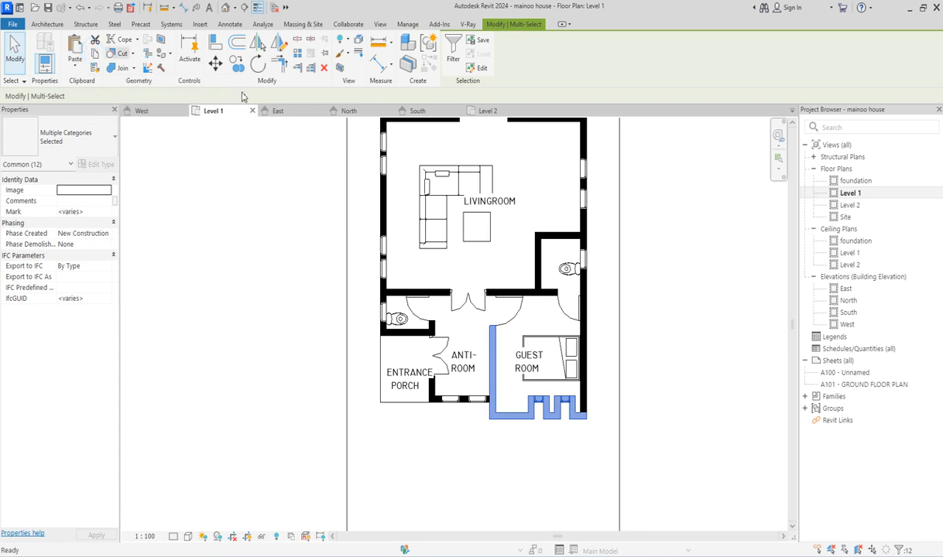
Paste the copied guest room walls and windows onto the Level 2 floor plan in the same position
double_click(851, 206)
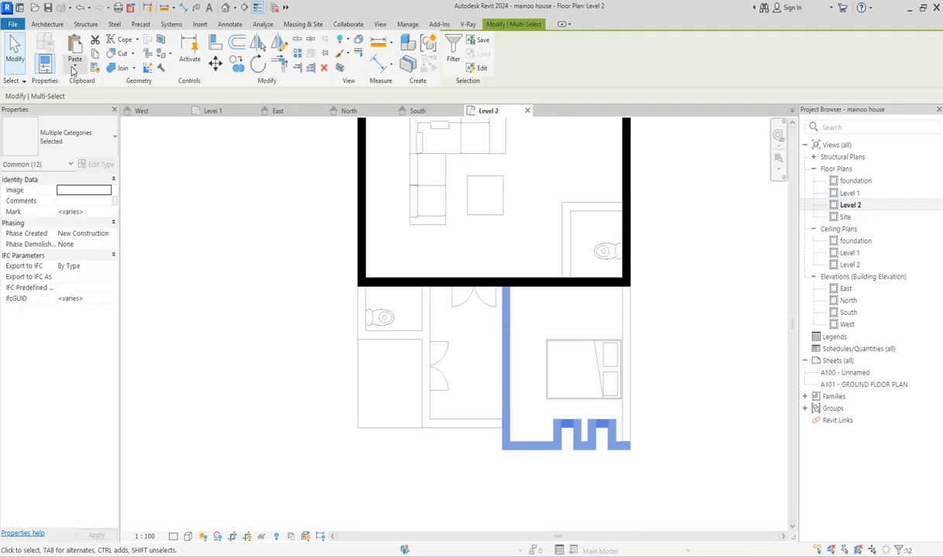
click(74, 68)
click(103, 160)
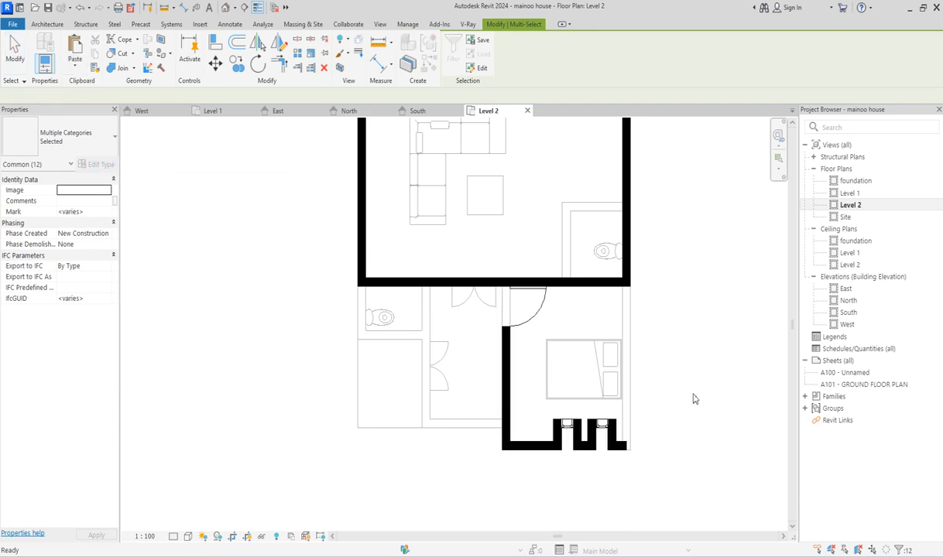
click(694, 375)
Extend the dining-side exterior wall to the pasted front wall and delete the pasted single-flush door
click(626, 270)
drag(627, 271, 647, 428)
click(674, 374)
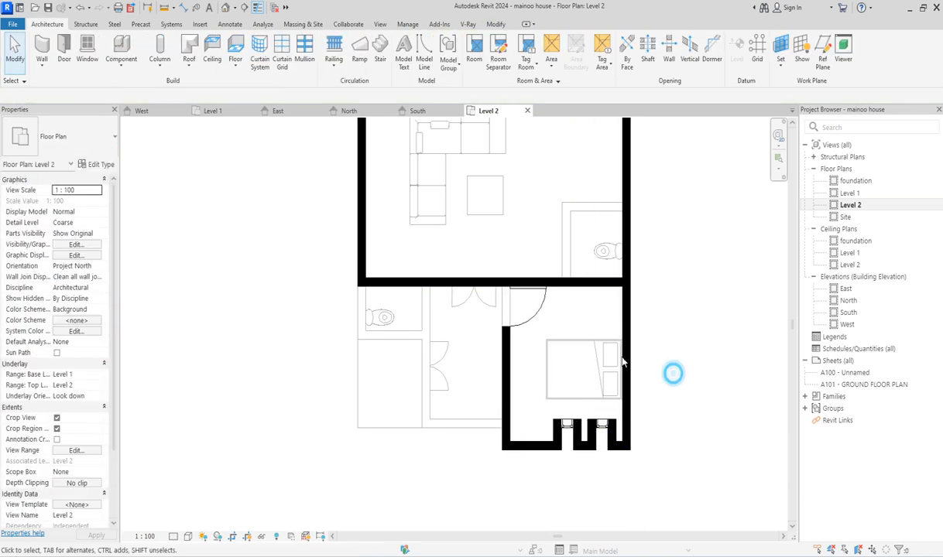
click(540, 314)
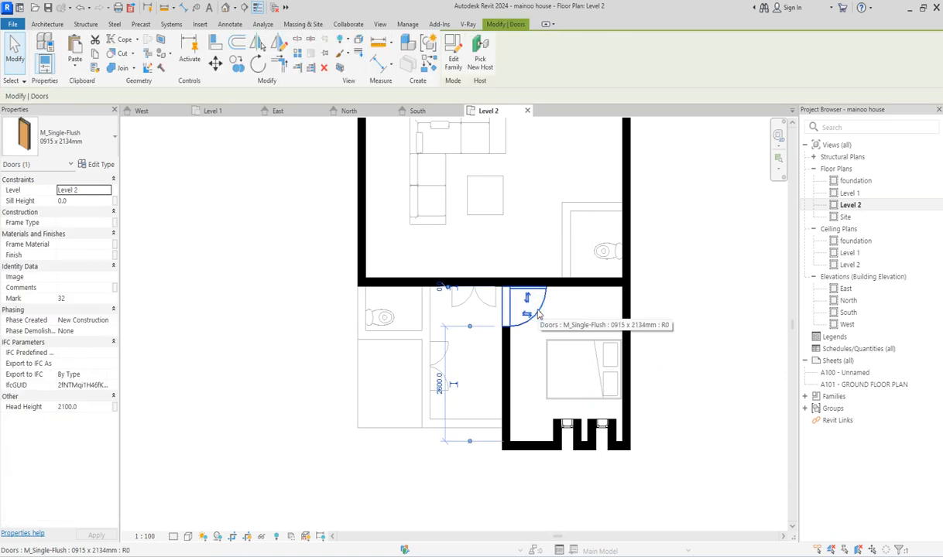
click(573, 243)
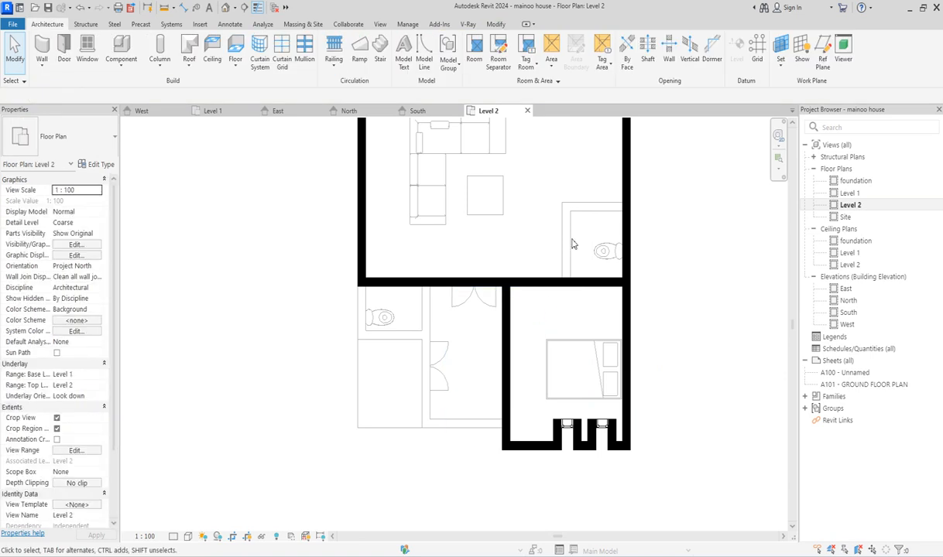
Draw a Generic - 200mm wall across the plan between the side exterior walls, following the toilet's rear wall in the underlay
click(571, 280)
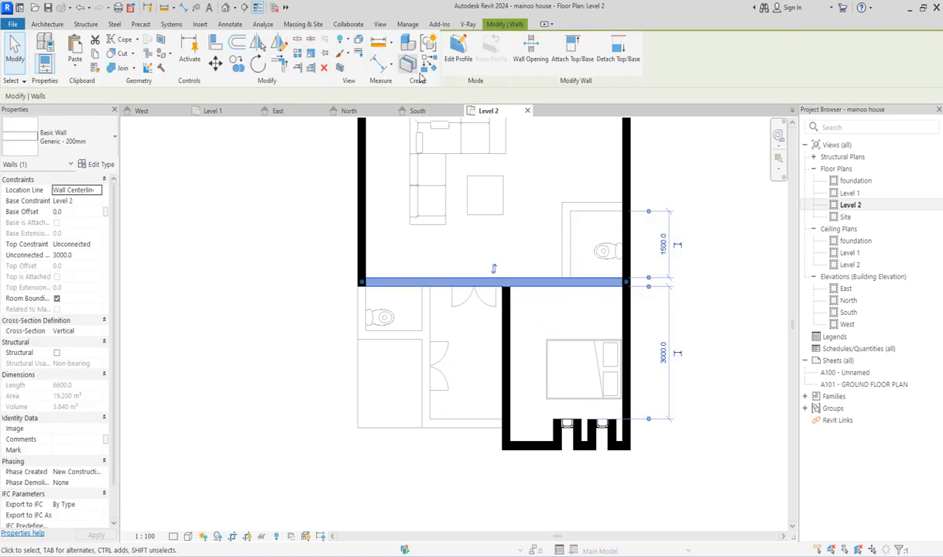
click(428, 65)
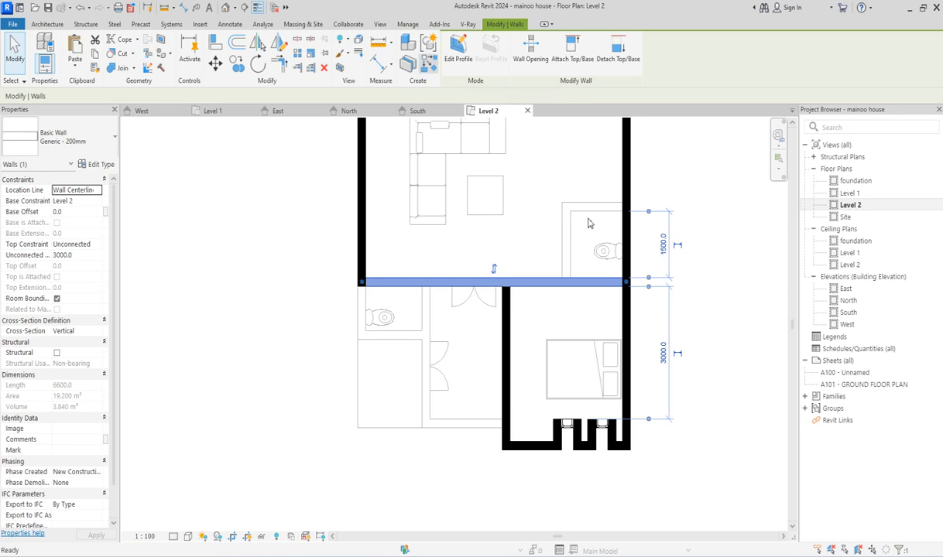
click(627, 208)
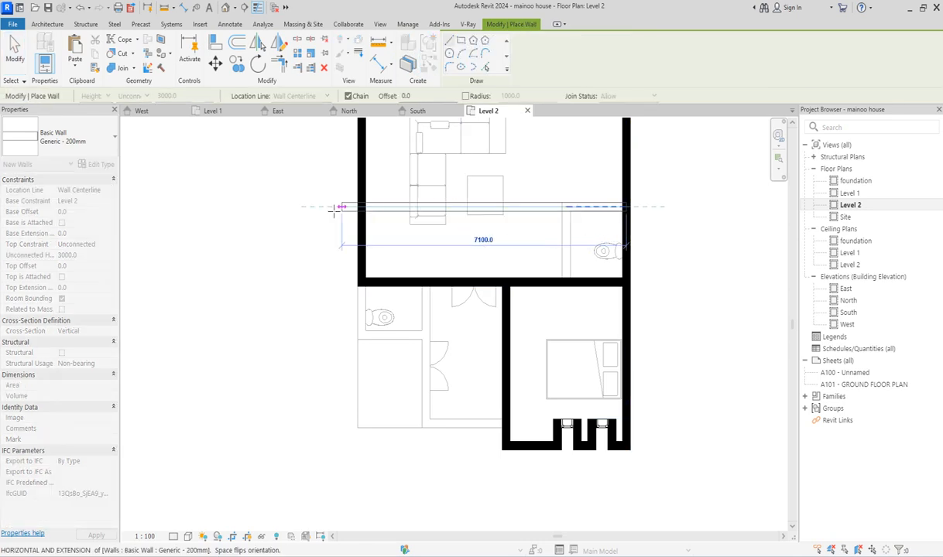
click(366, 208)
key(Escape)
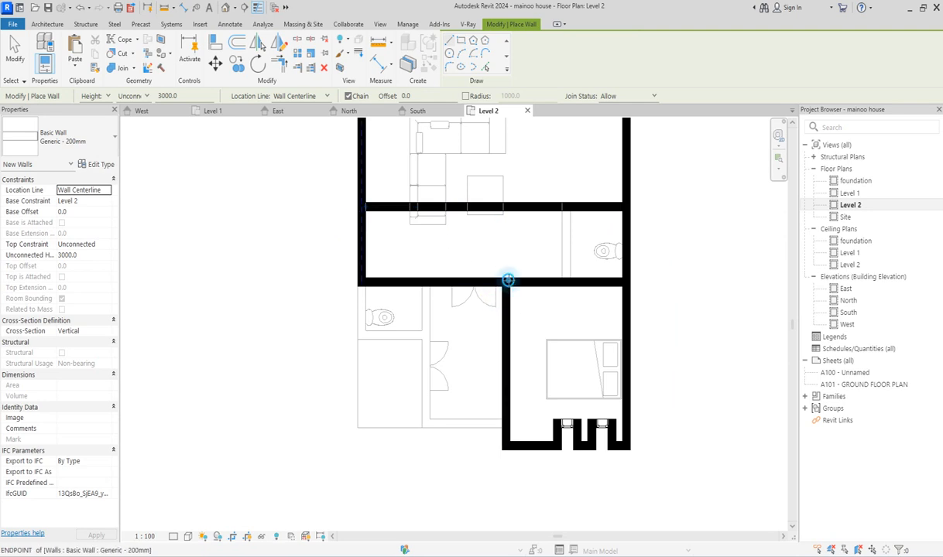
Continue the front bedroom's inner side wall with a new segment from the old cross wall to the new one
click(507, 281)
click(507, 207)
key(Escape)
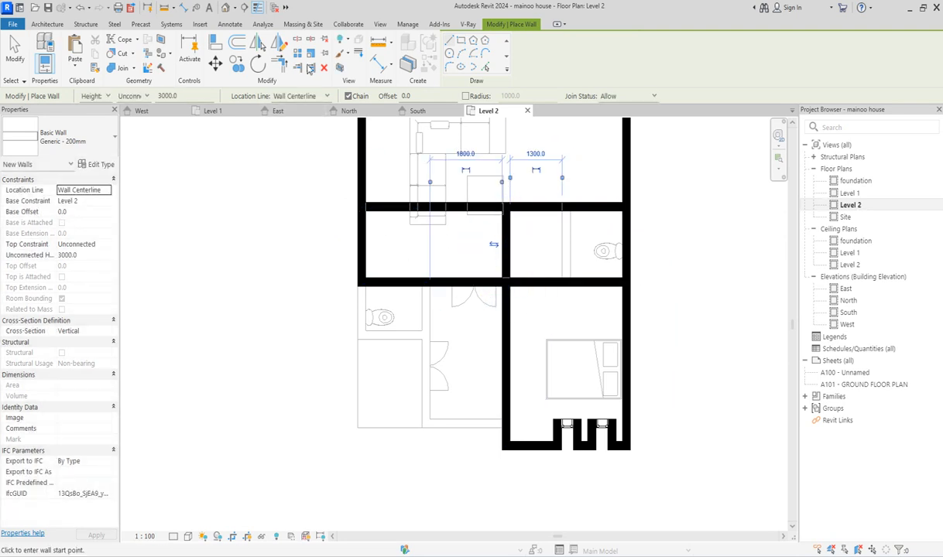
Trim the exterior wall opposite the dining side to a corner with the new cross wall, and delete the old cross wall
click(281, 65)
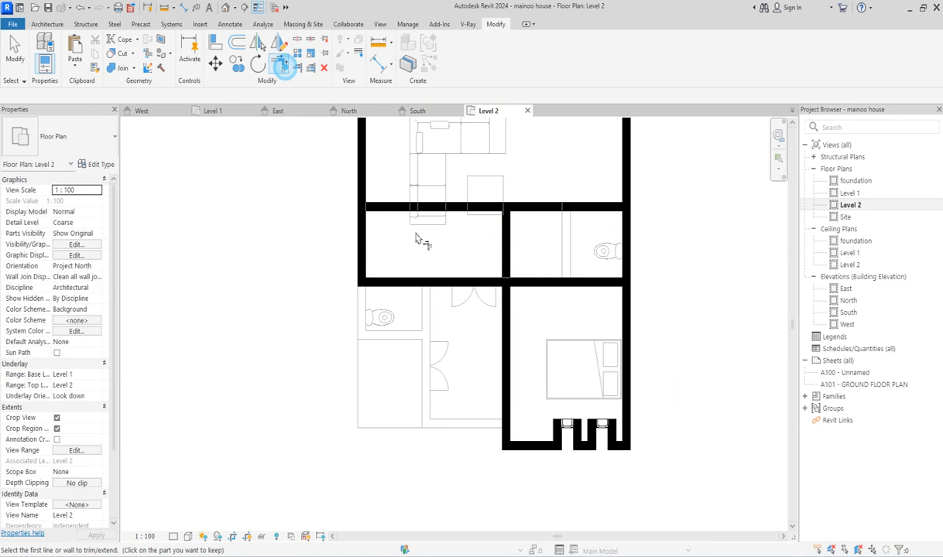
click(366, 183)
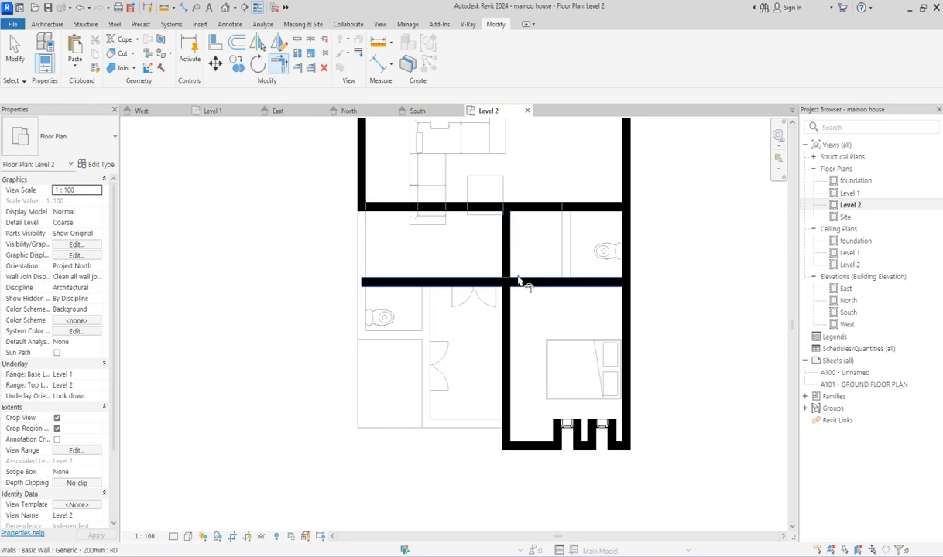
key(Escape)
click(546, 284)
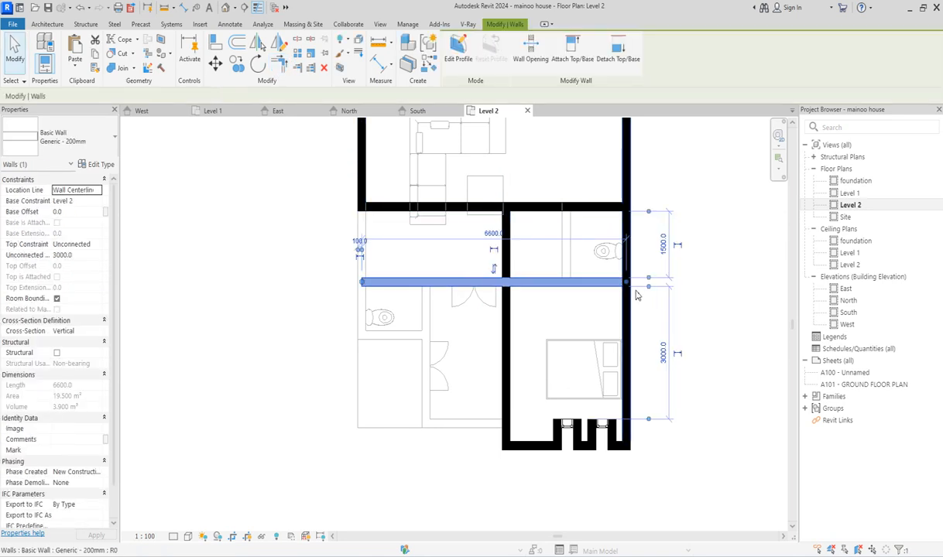
key(Escape)
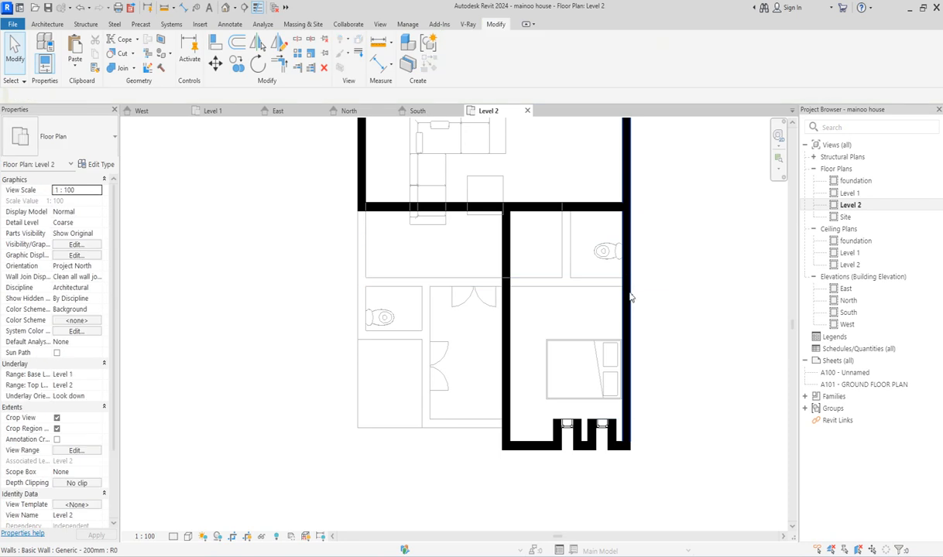
Review the Level 2 wall outline against the Level 1 underlay rooms
scroll(611, 290, down, 5)
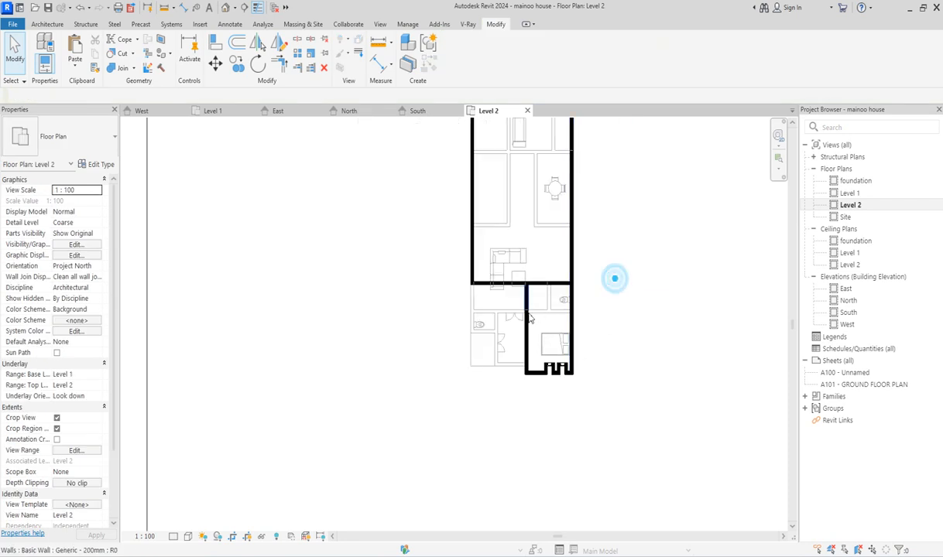
scroll(584, 315, up, 3)
scroll(566, 380, down, 3)
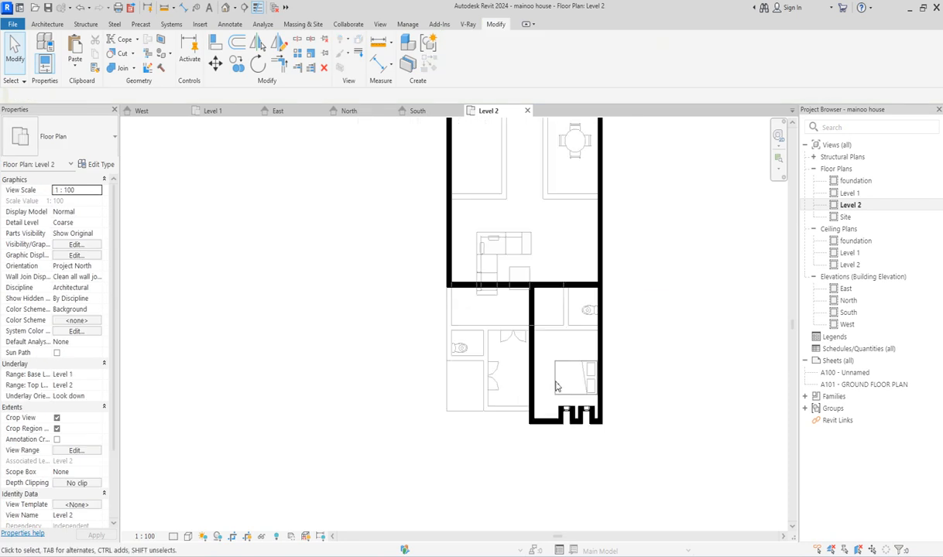
scroll(564, 297, up, 2)
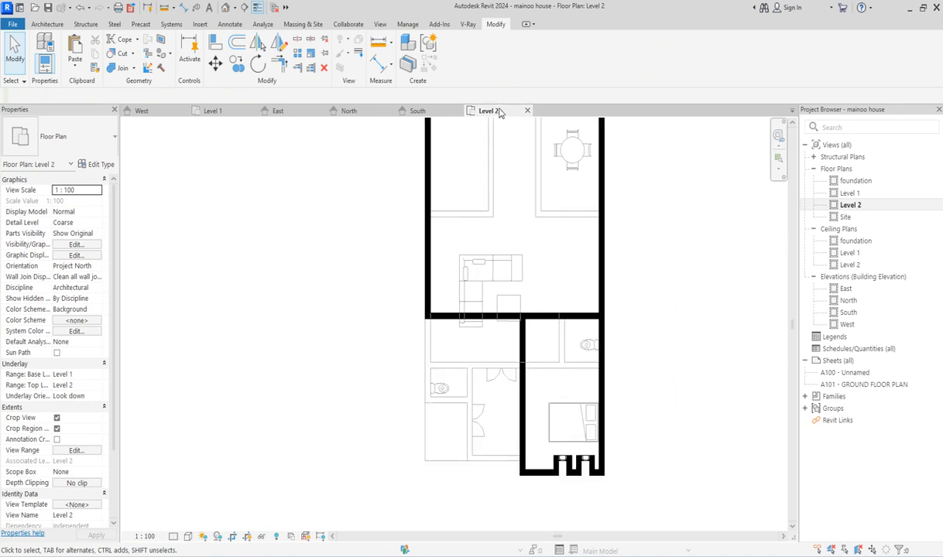
scroll(546, 313, up, 2)
scroll(564, 314, down, 3)
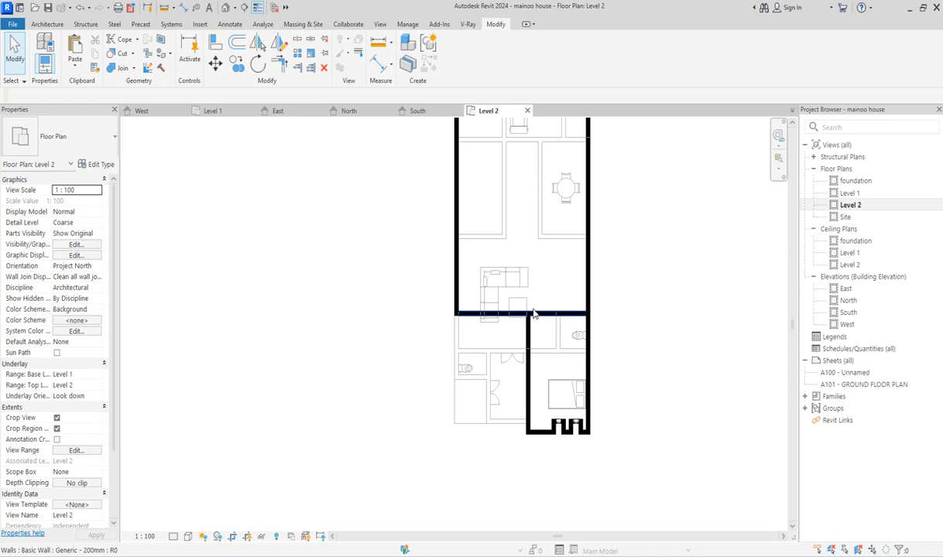
scroll(489, 256, down, 2)
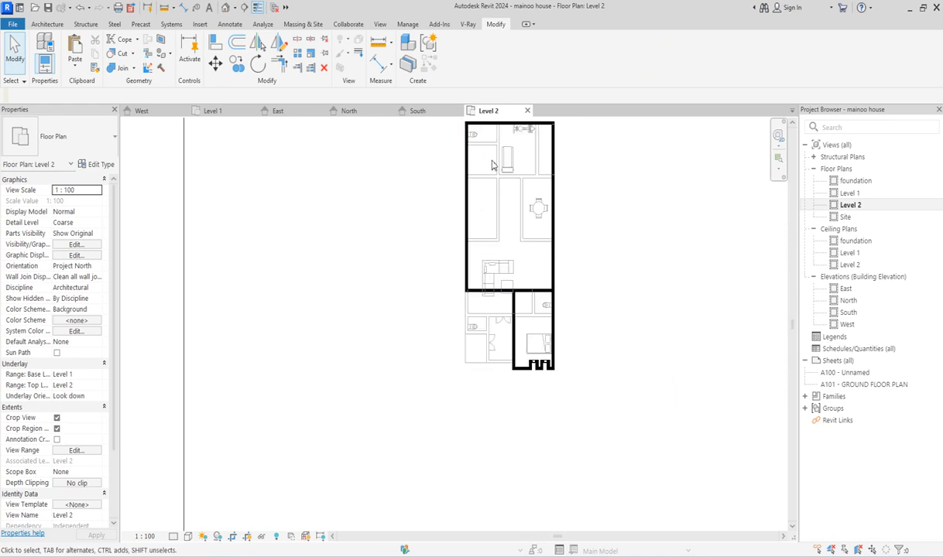
scroll(491, 165, up, 1)
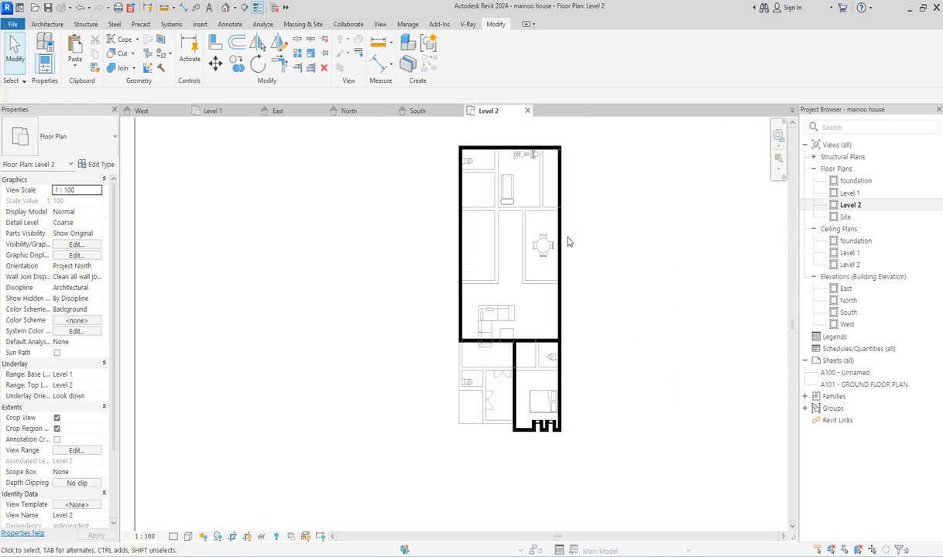
Draw a matching 6600 mm wall between the side exterior walls, along the underlay wall separating the gym from the dining area
click(562, 237)
click(430, 65)
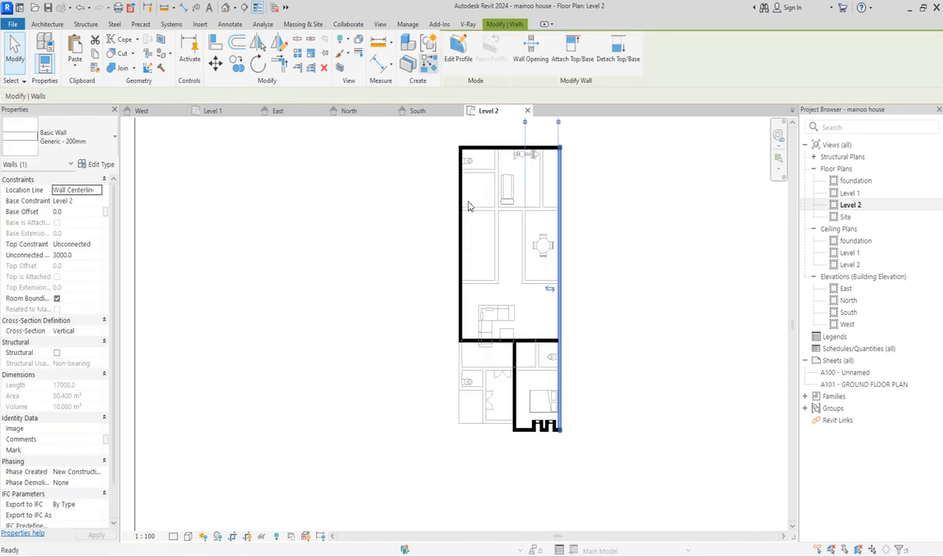
scroll(460, 209, up, 2)
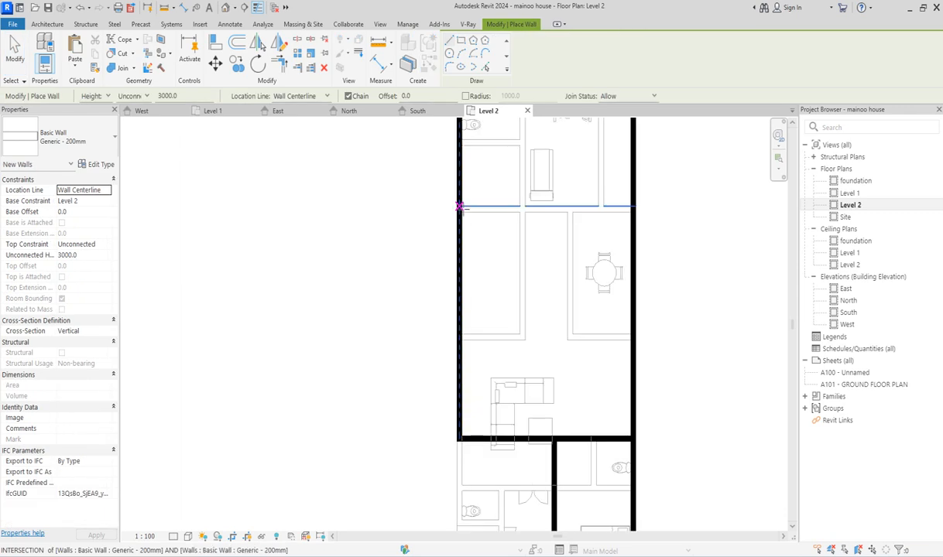
click(460, 208)
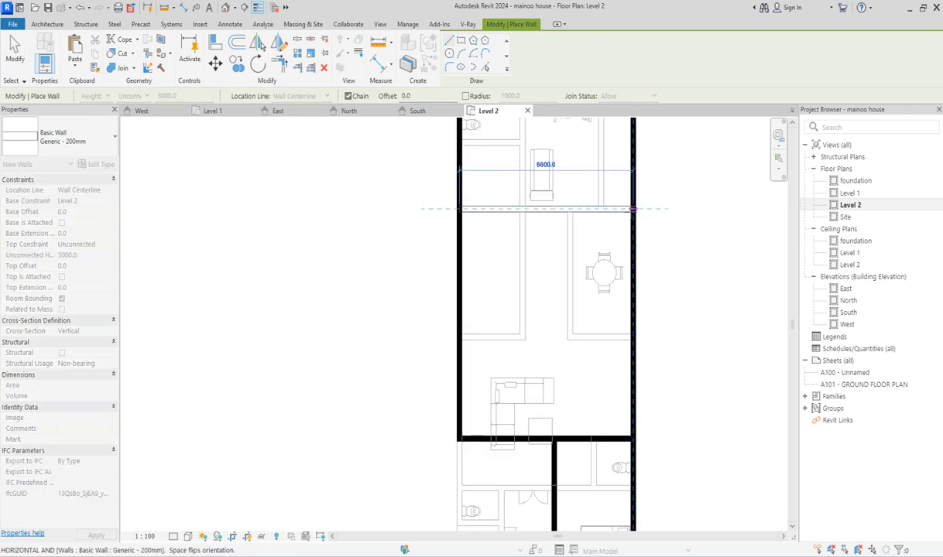
click(632, 210)
Draw a wall from the rear exterior wall to the gym's front wall, separating the gym from the narrow room beside it
scroll(574, 242, down, 4)
scroll(587, 162, up, 5)
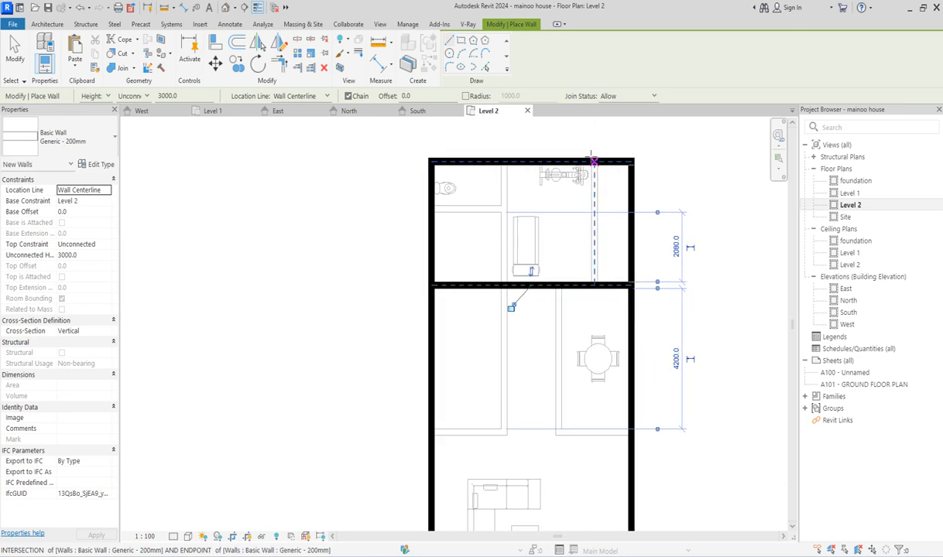
click(593, 161)
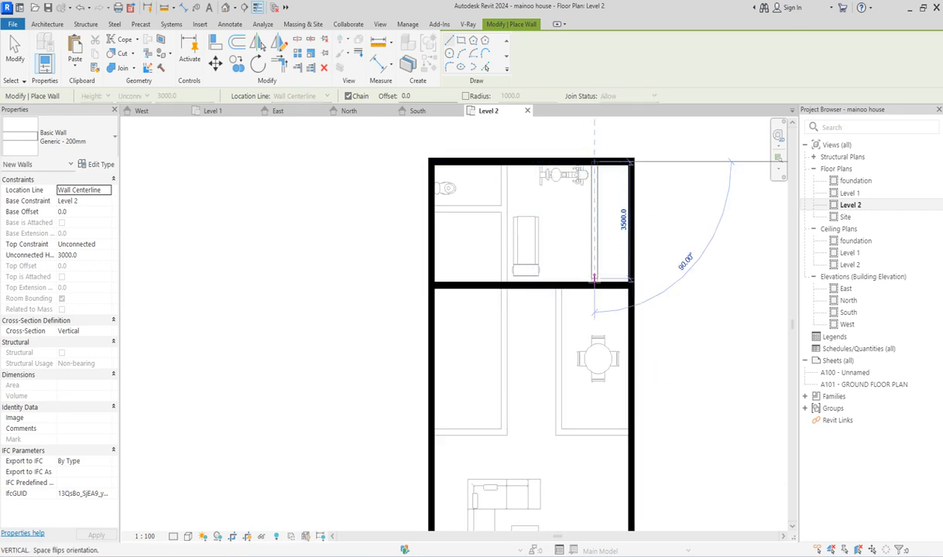
click(593, 286)
Examine the underlay around the living and dining areas for the positions of further Level 2 walls
scroll(619, 264, down, 2)
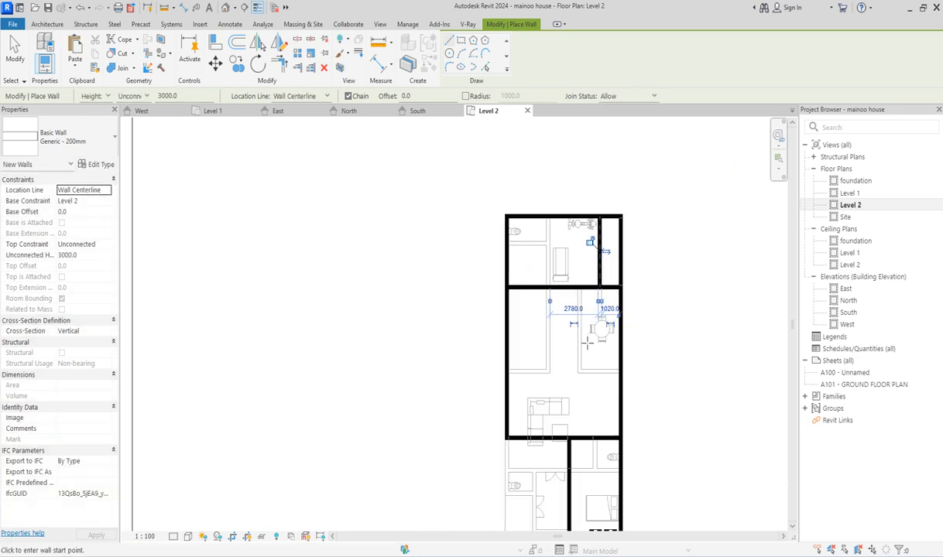
scroll(587, 340, up, 4)
scroll(624, 316, down, 5)
scroll(586, 313, up, 3)
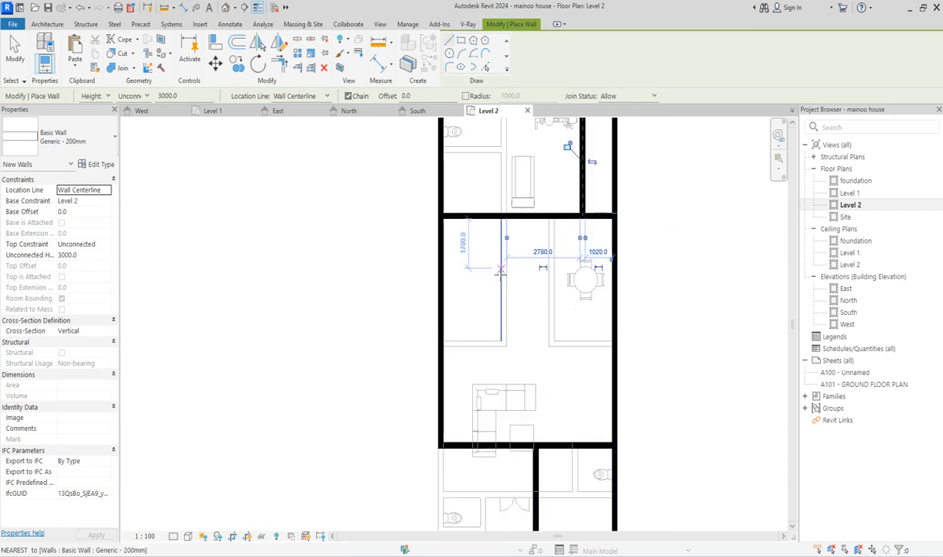
scroll(464, 206, down, 2)
scroll(599, 171, up, 2)
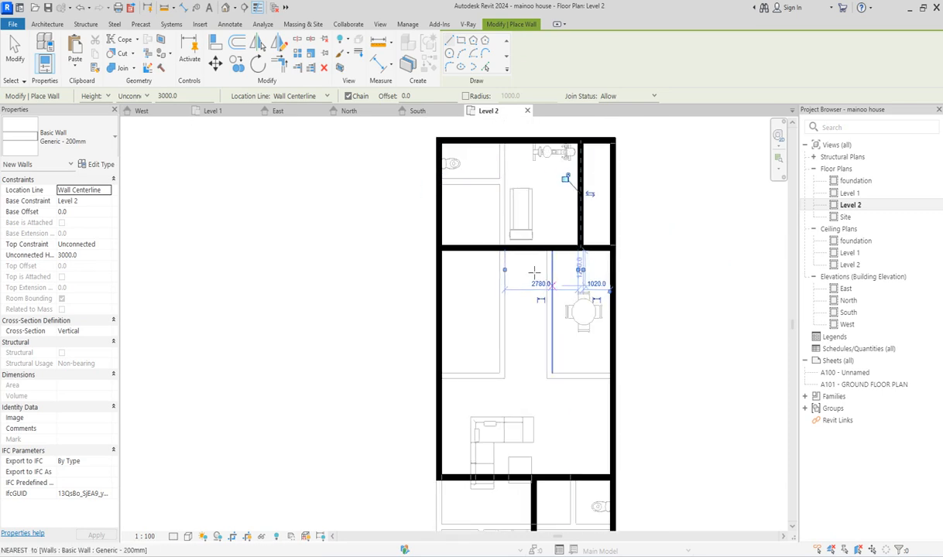
scroll(476, 348, down, 2)
scroll(497, 442, up, 2)
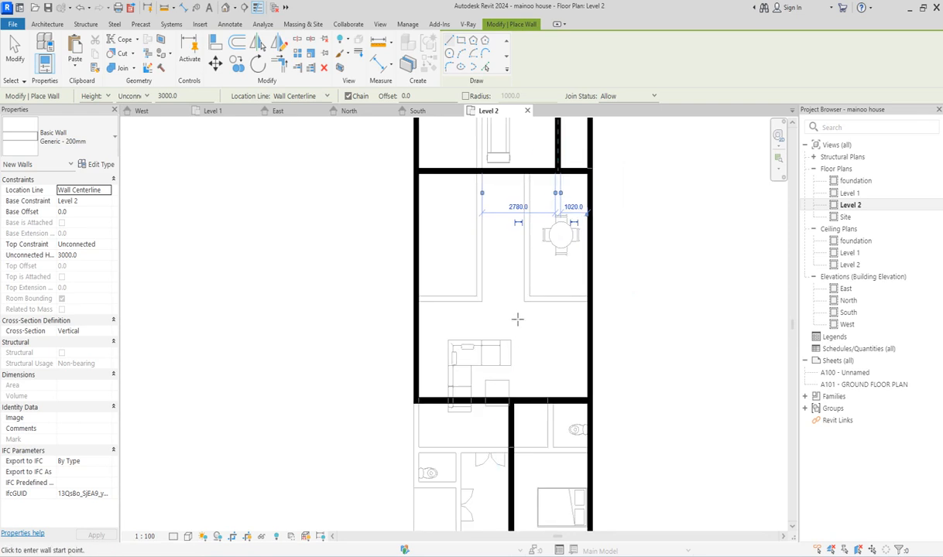
scroll(517, 319, down, 2)
scroll(511, 339, up, 1)
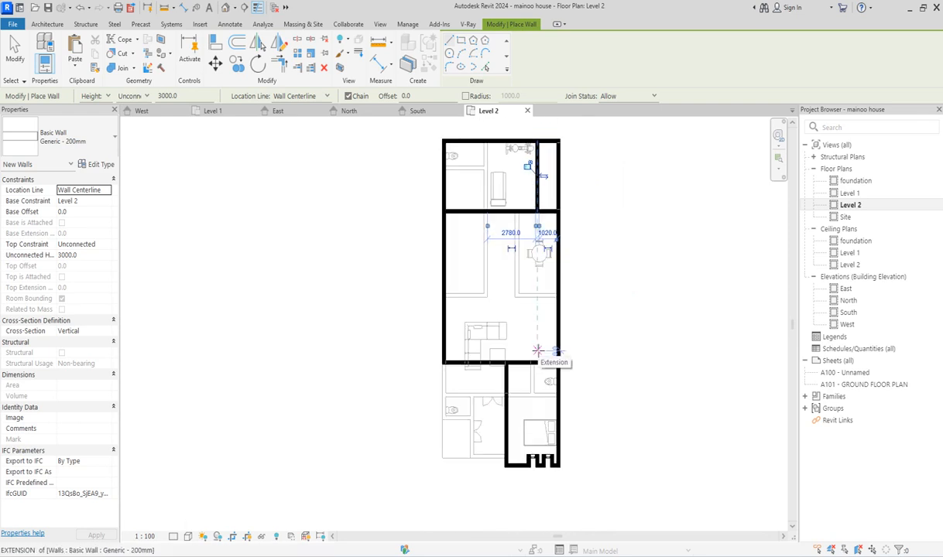
scroll(564, 349, up, 2)
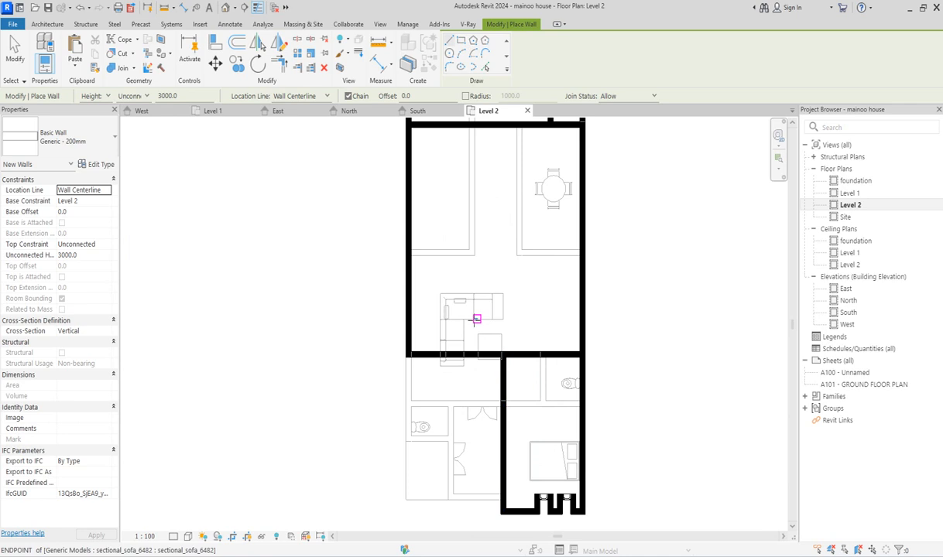
scroll(449, 264, down, 2)
scroll(467, 206, up, 2)
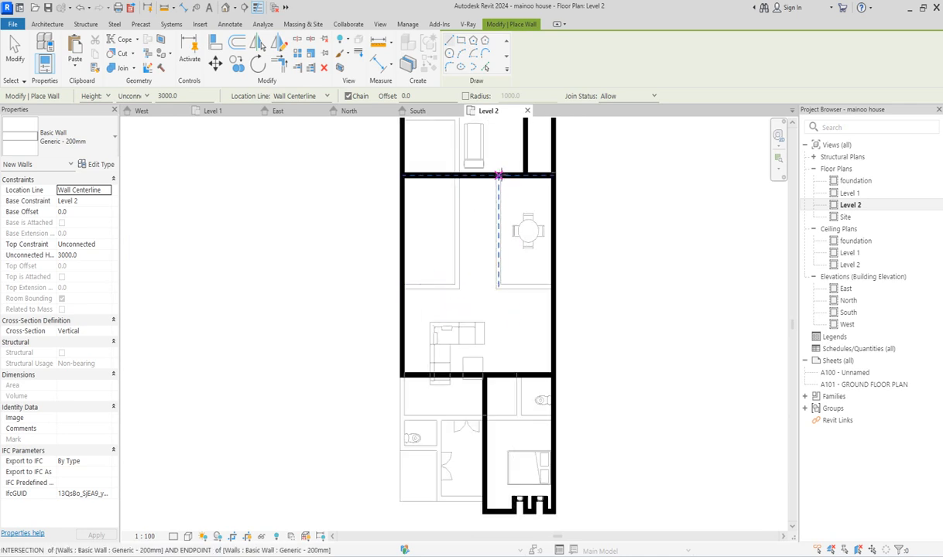
Enclose the dining area with a wall along its inner side and a 2400 mm return to the exterior wall, and finish wall placement
click(500, 175)
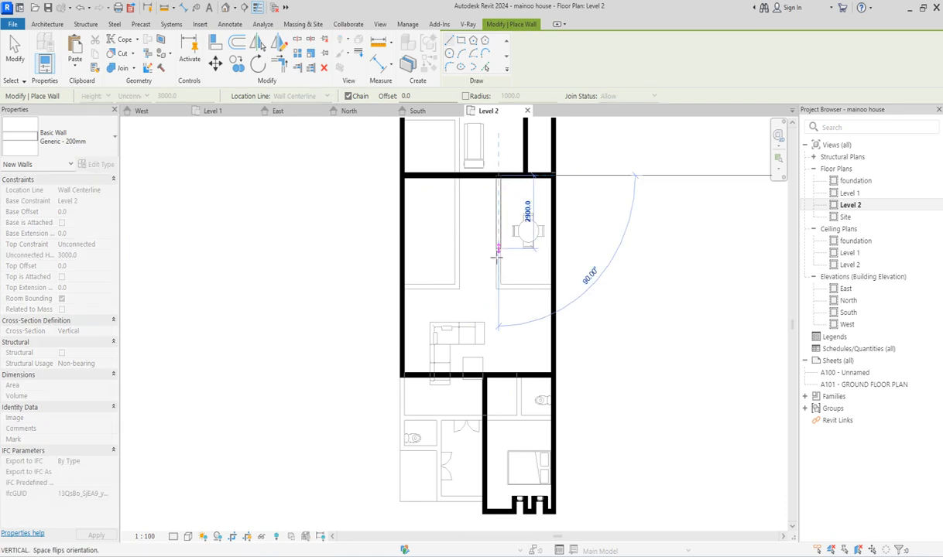
click(499, 287)
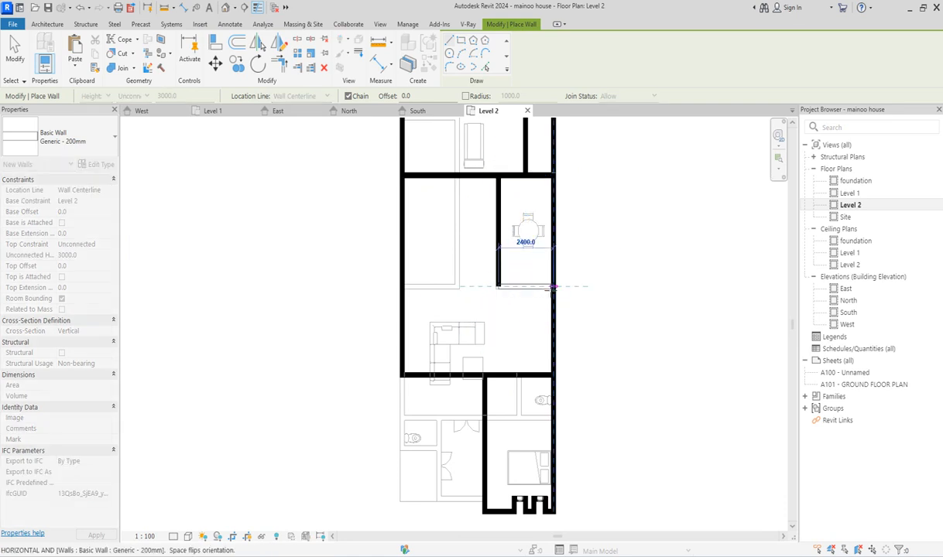
click(552, 287)
key(Escape)
scroll(511, 302, down, 3)
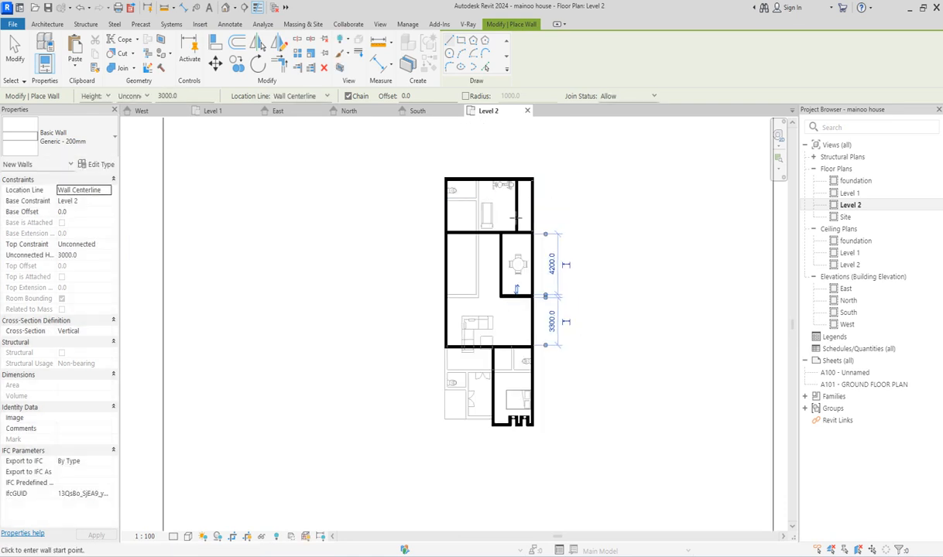
scroll(496, 252, up, 2)
scroll(525, 290, up, 2)
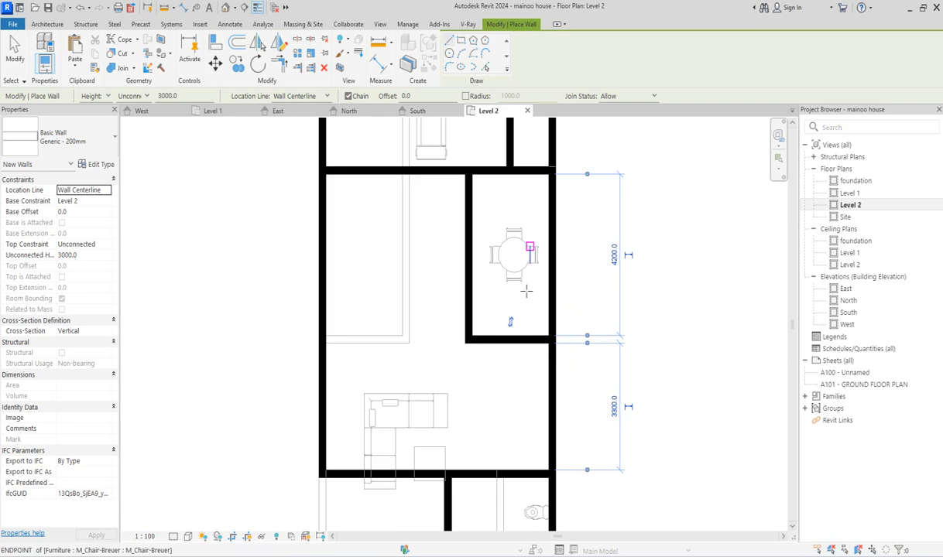
right_click(519, 199)
click(557, 208)
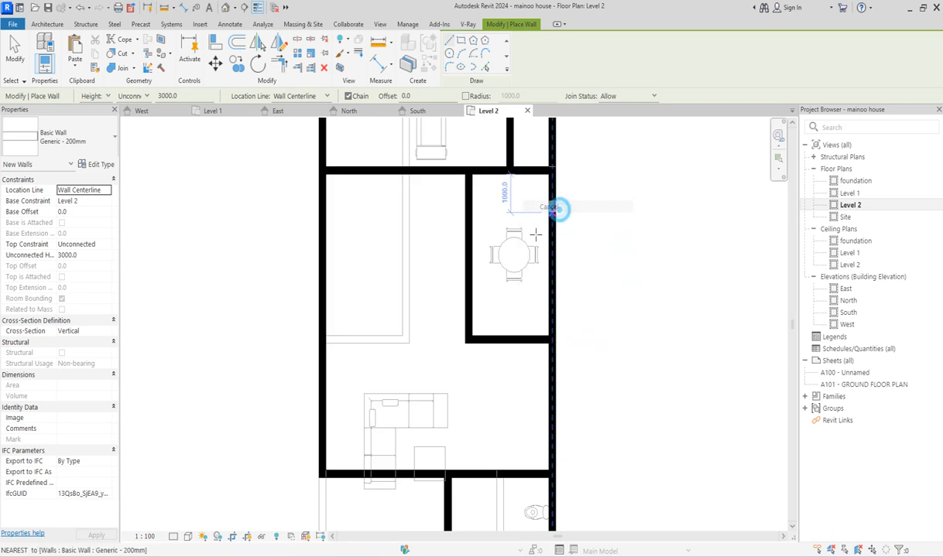
right_click(525, 208)
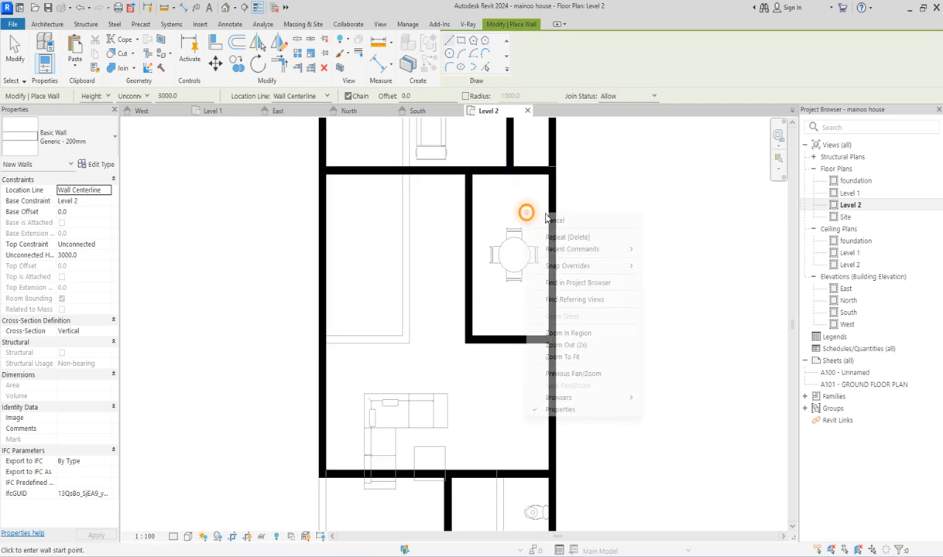
click(555, 219)
scroll(508, 183, down, 3)
scroll(508, 184, up, 1)
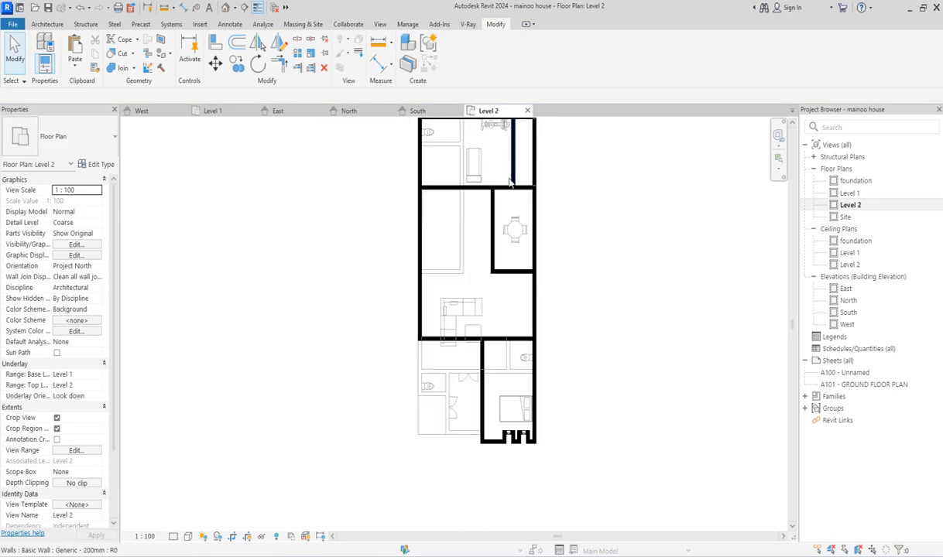
scroll(526, 226, down, 2)
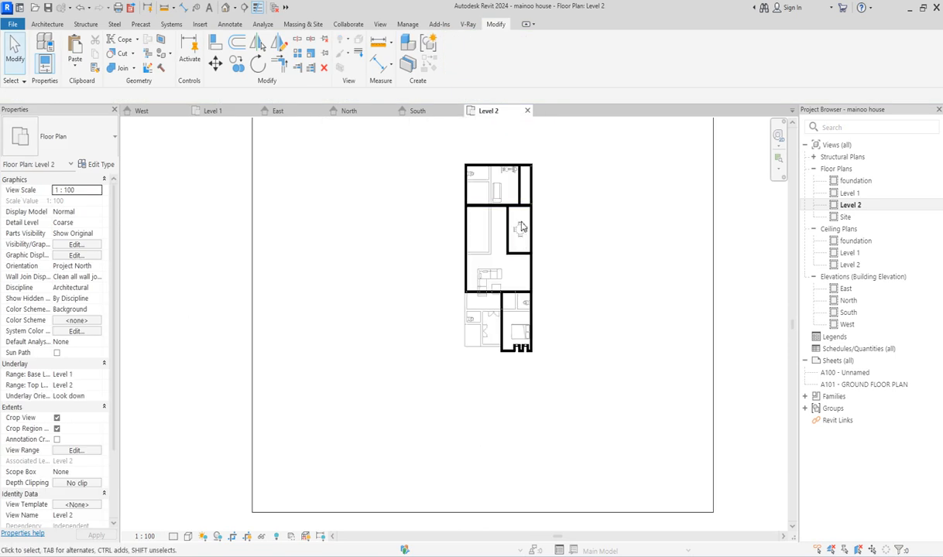
Draw a 3500 mm Generic - 200mm wall from the living area's front wall to the dining area's front wall, forming a narrow side room
scroll(522, 227, up, 2)
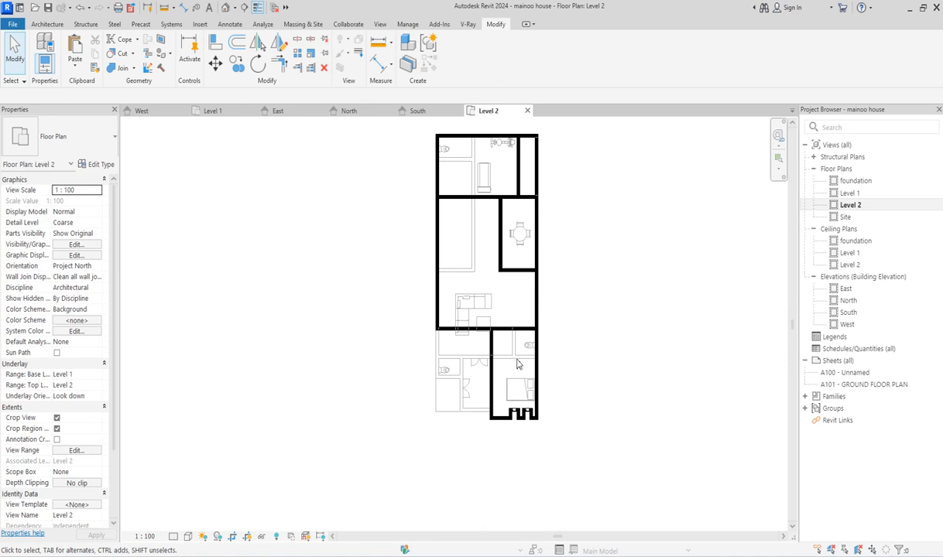
scroll(456, 253, up, 2)
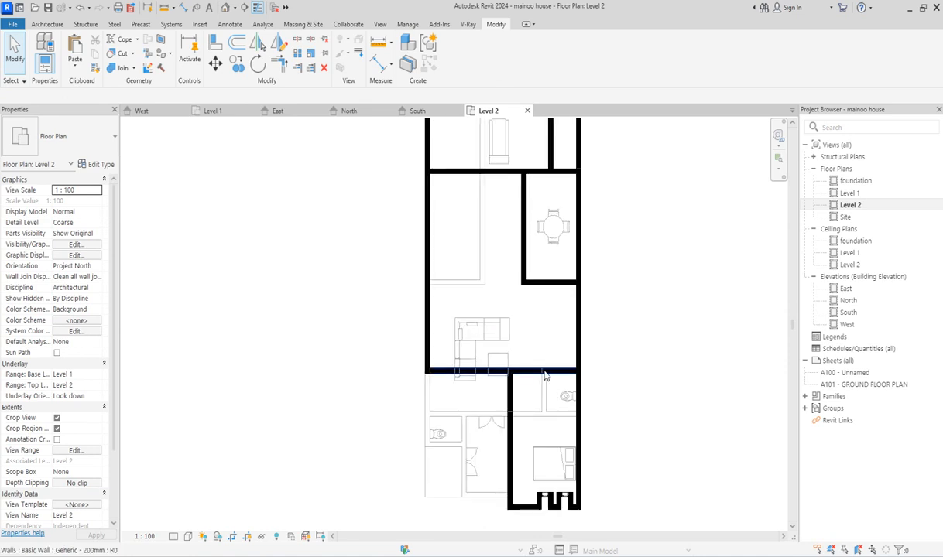
click(531, 372)
click(432, 70)
scroll(546, 371, up, 3)
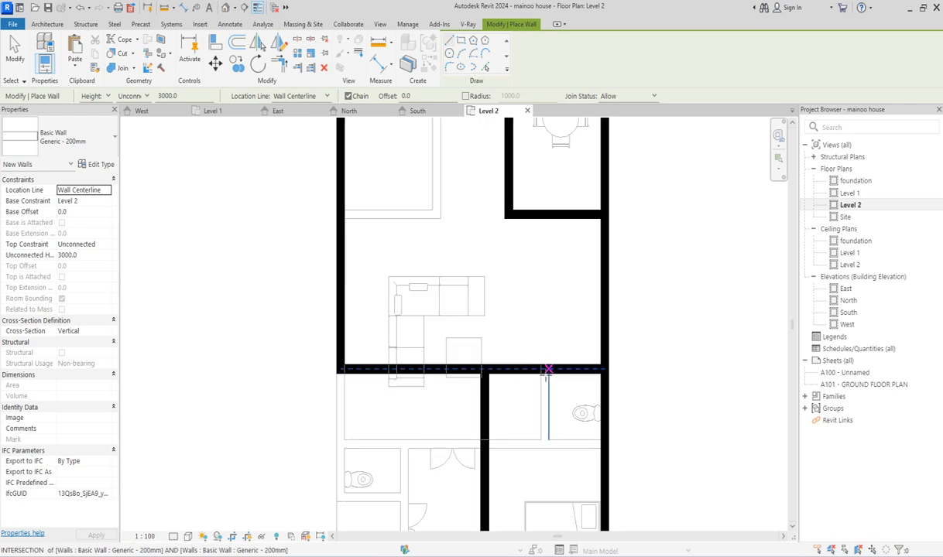
click(546, 369)
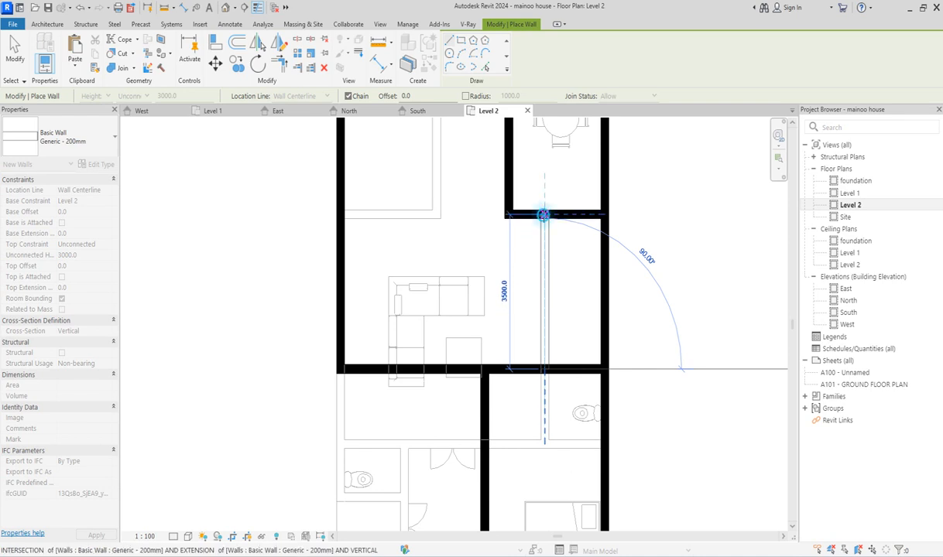
click(544, 223)
right_click(633, 271)
click(659, 277)
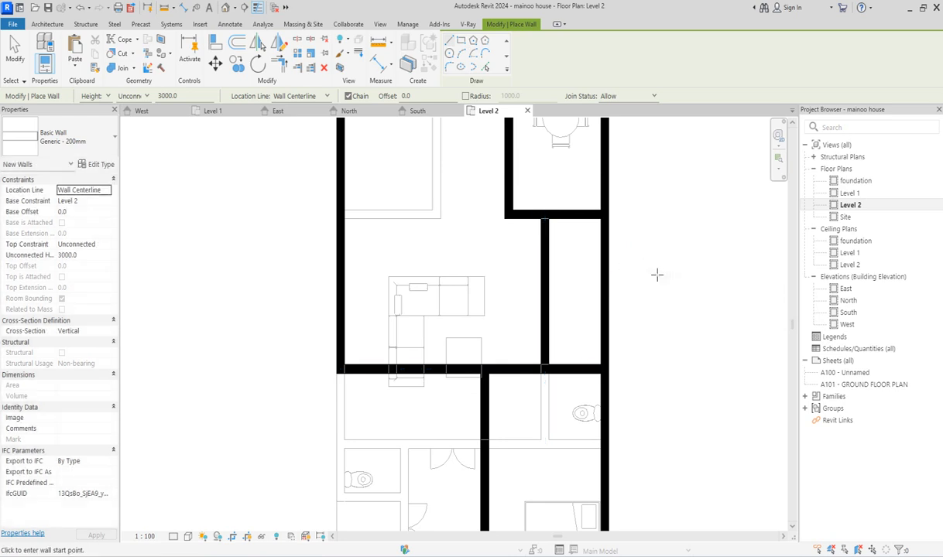
key(Escape)
Draw a 1200 mm wall stub inward from the side exterior wall, along the underlay wall behind the living area's sofa, and finish wall placement
scroll(545, 315, down, 2)
scroll(545, 315, up, 2)
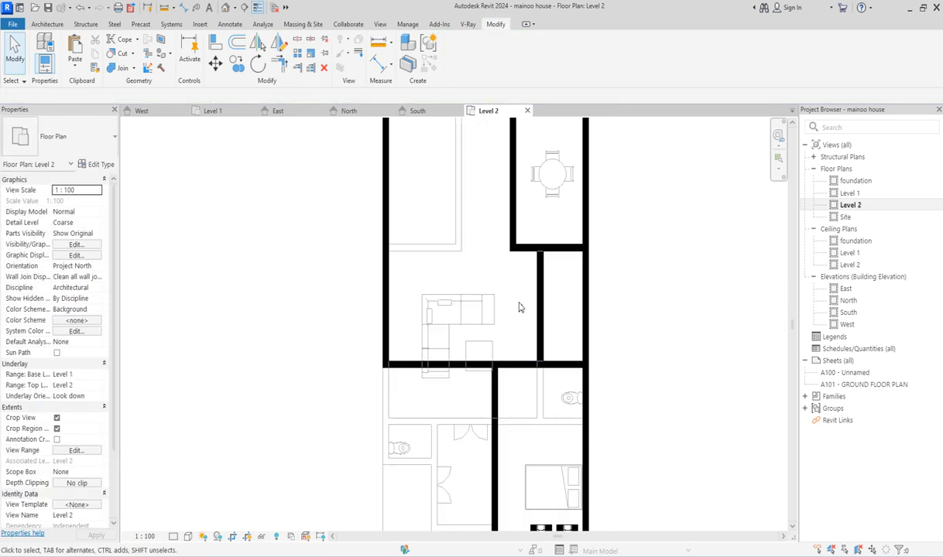
scroll(463, 358, down, 2)
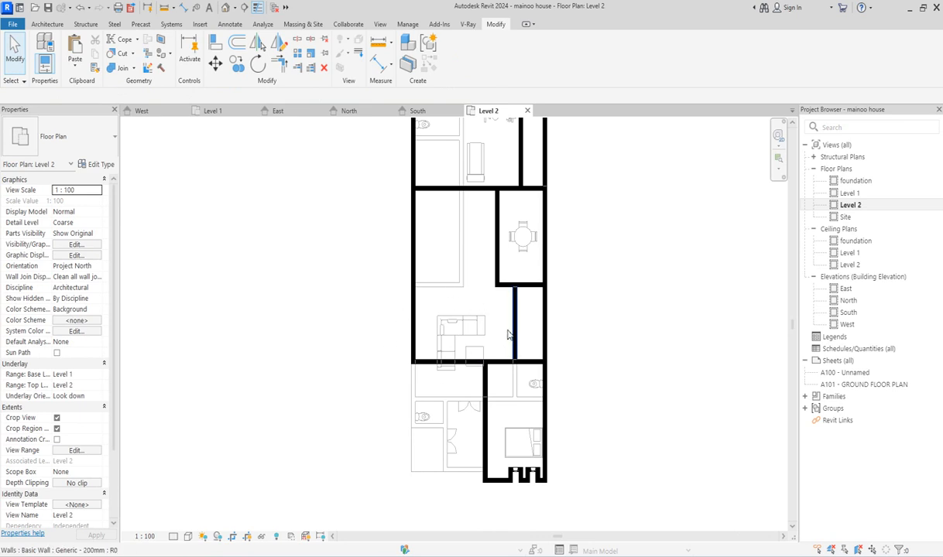
scroll(488, 341, up, 2)
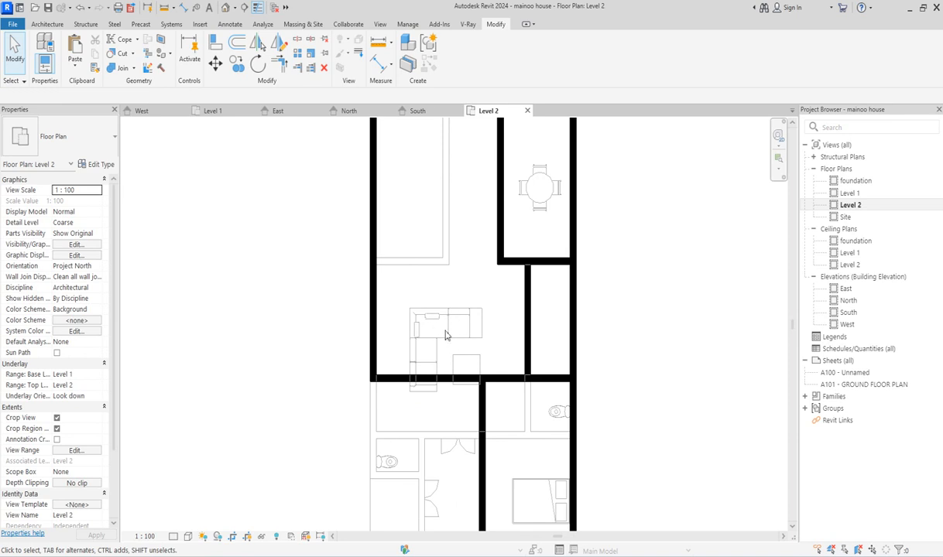
scroll(455, 352, down, 2)
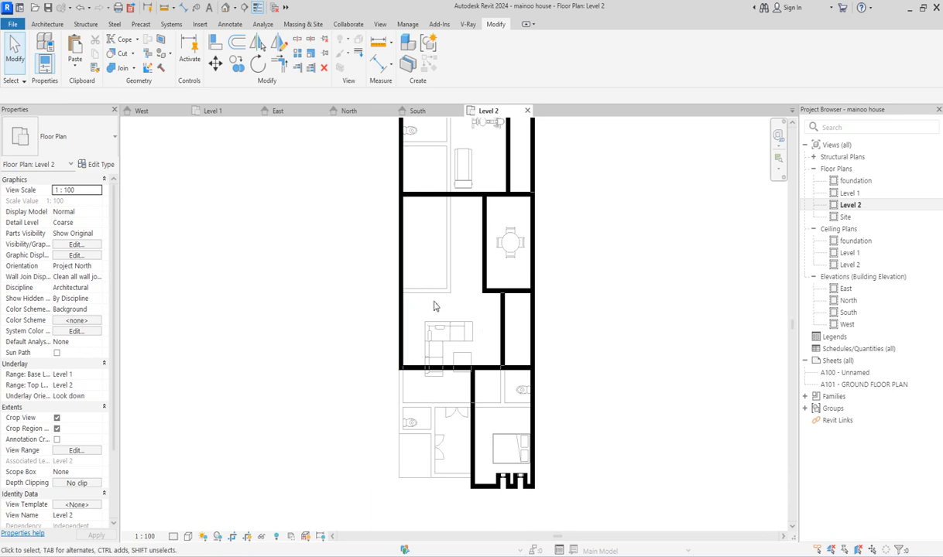
scroll(397, 273, up, 1)
click(401, 273)
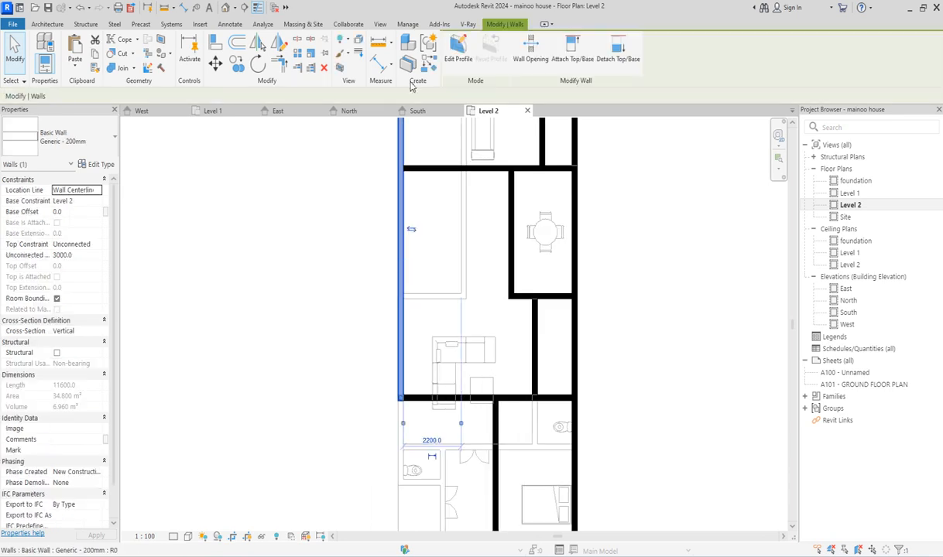
click(432, 65)
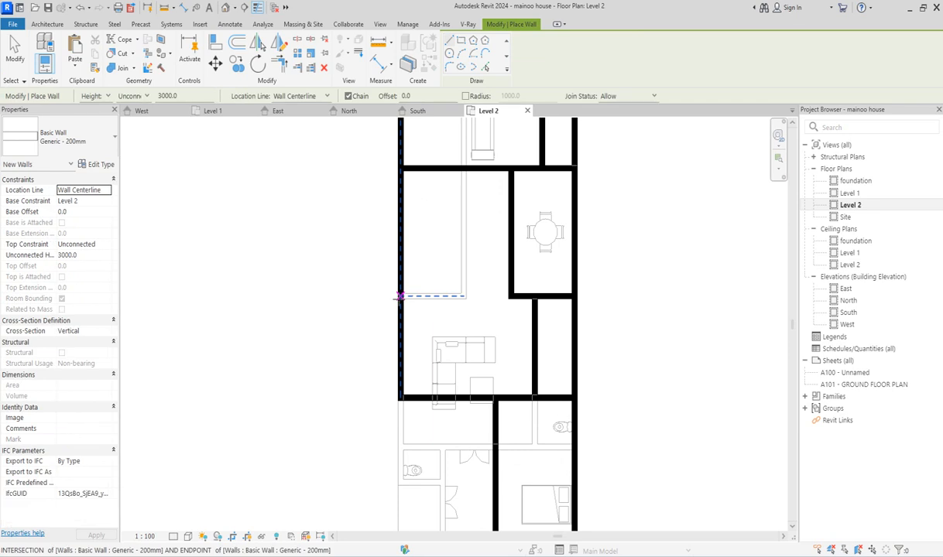
click(401, 296)
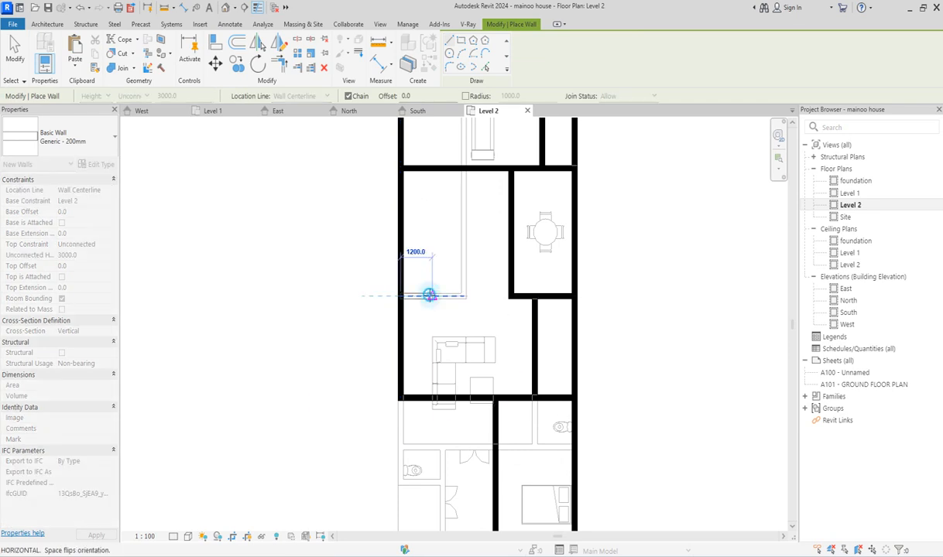
click(432, 296)
key(Escape)
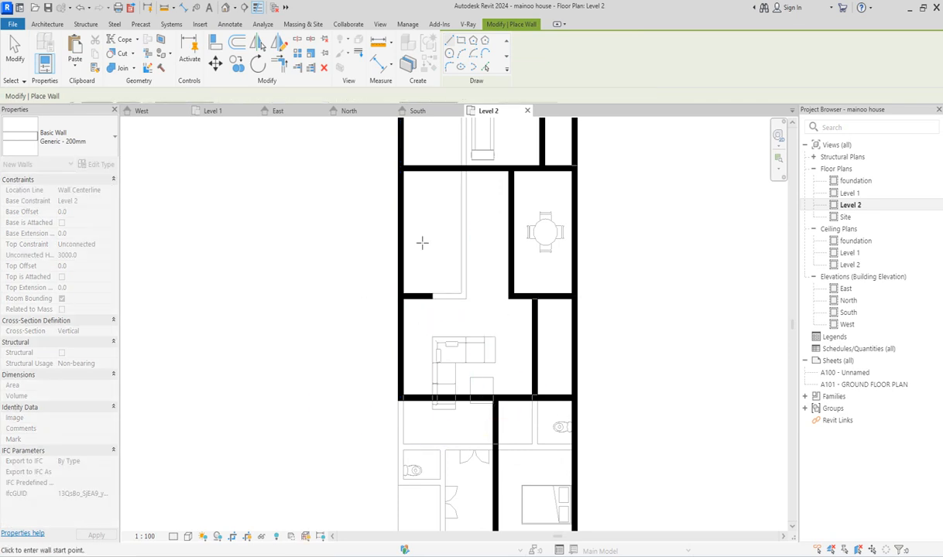
scroll(427, 230, down, 3)
key(Escape)
scroll(439, 249, down, 1)
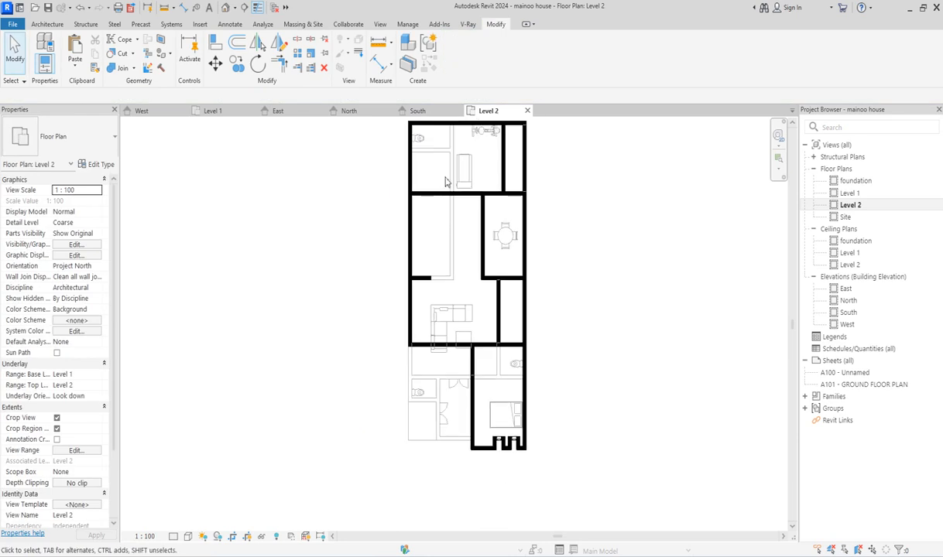
Shorten the long side exterior wall beside the dining area so it ends at the gym's front wall, opening the narrow rear room
scroll(446, 233, up, 2)
scroll(455, 294, down, 2)
scroll(468, 279, up, 2)
scroll(447, 374, down, 3)
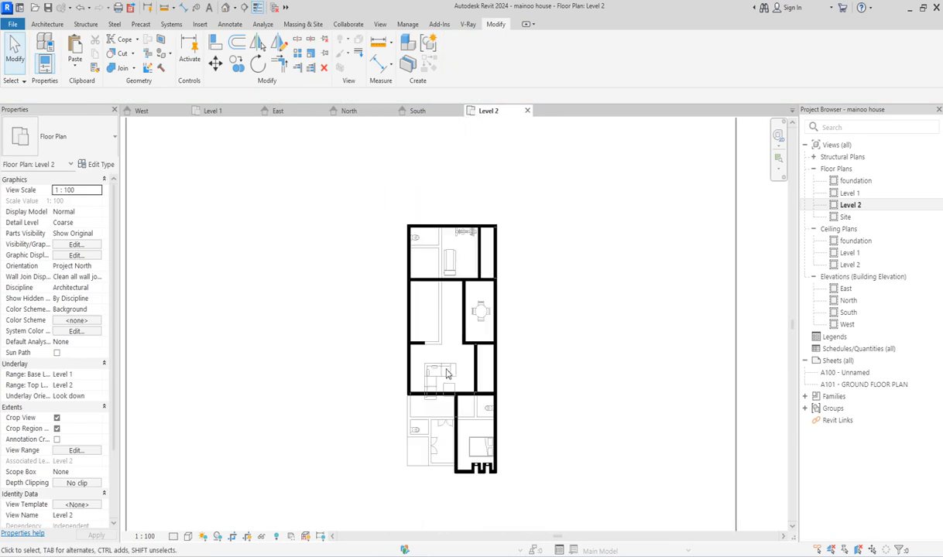
scroll(436, 408, up, 2)
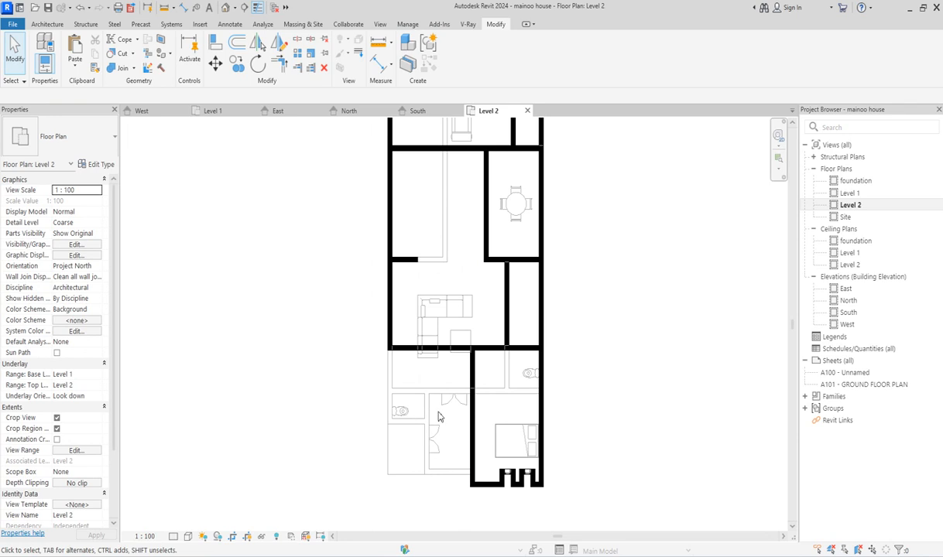
scroll(438, 418, down, 2)
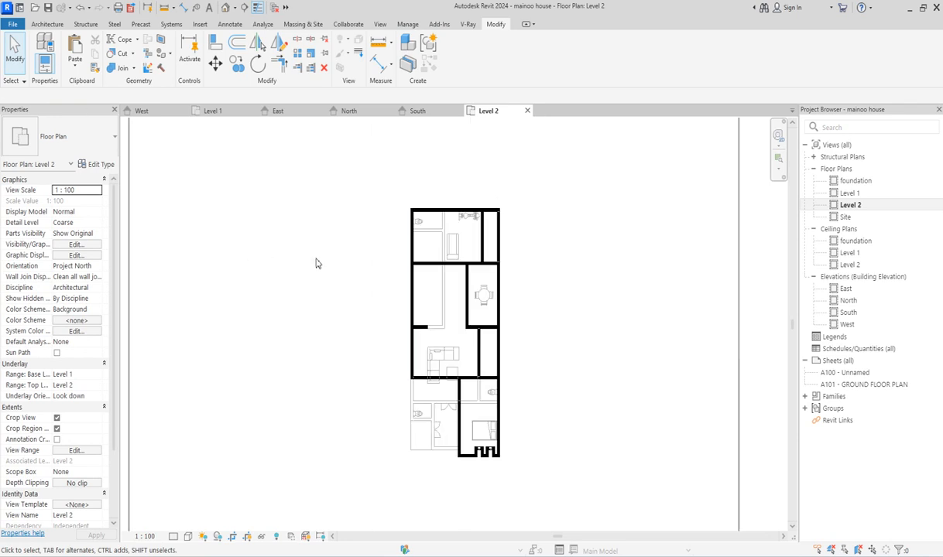
scroll(497, 251, up, 3)
click(498, 204)
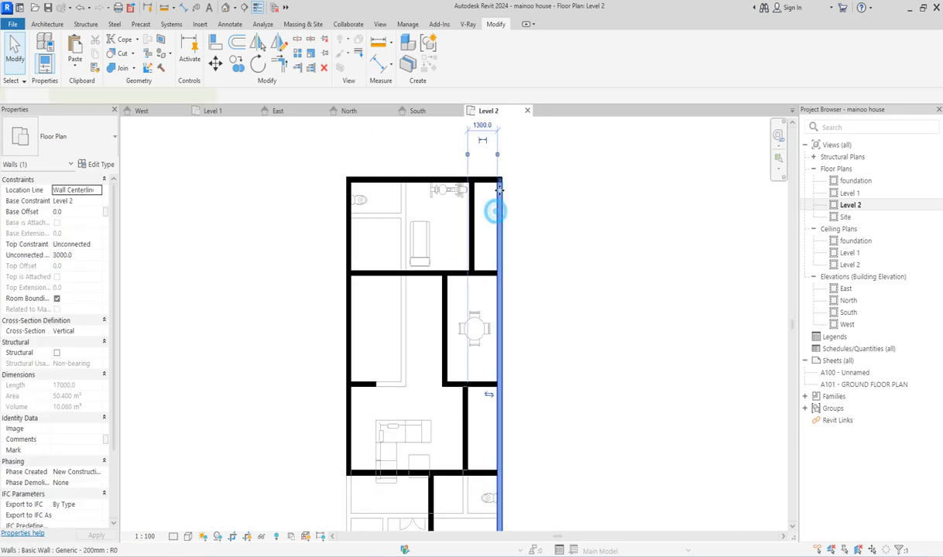
drag(500, 184, 499, 272)
click(556, 255)
scroll(535, 267, down, 2)
Extend the rear exterior wall's free end to the underlay's outer edge, making the wall 6700 mm long
scroll(506, 204, up, 5)
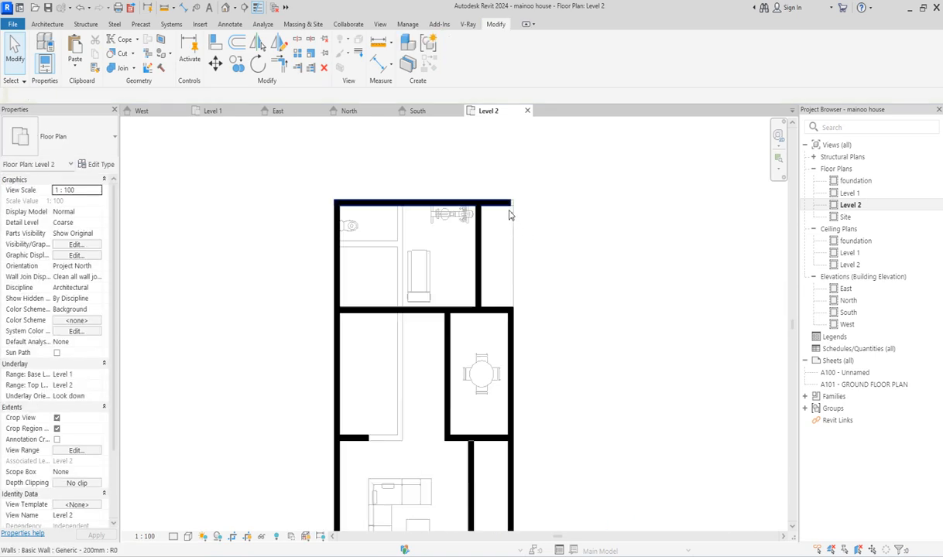
click(505, 201)
drag(509, 199, 515, 199)
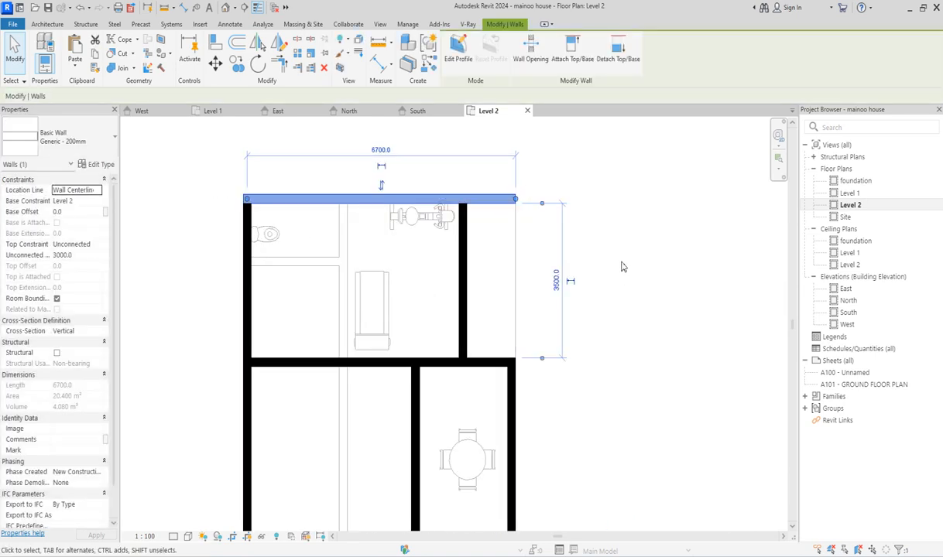
click(621, 262)
scroll(423, 236, down, 3)
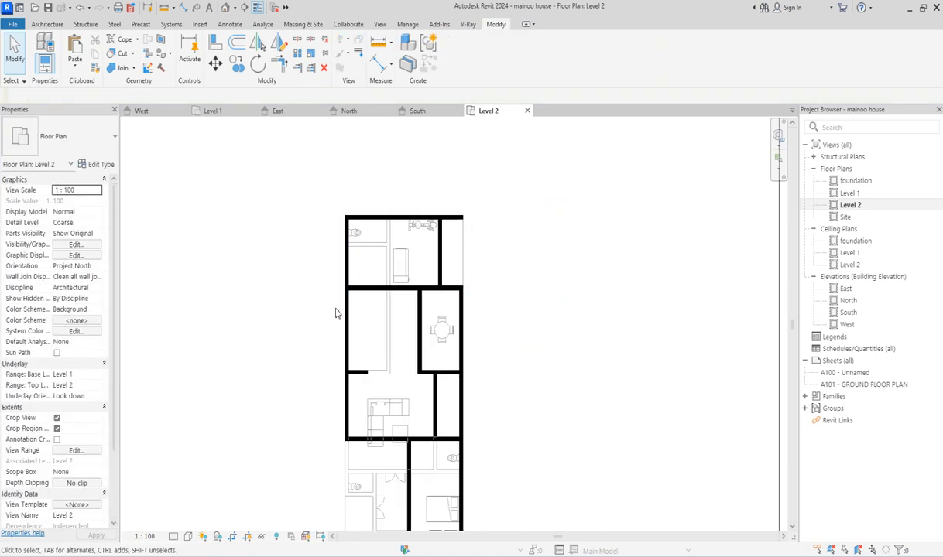
Place an M_Single-Flush door in the living area's front wall, swinging into the bedroom
click(47, 24)
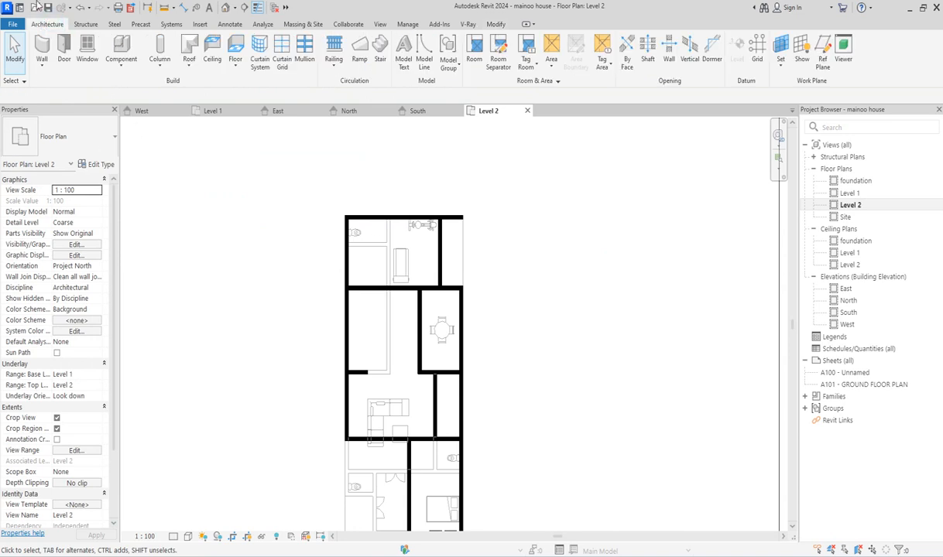
click(62, 48)
scroll(402, 397, down, 2)
scroll(406, 401, up, 3)
scroll(407, 401, up, 3)
scroll(469, 333, down, 3)
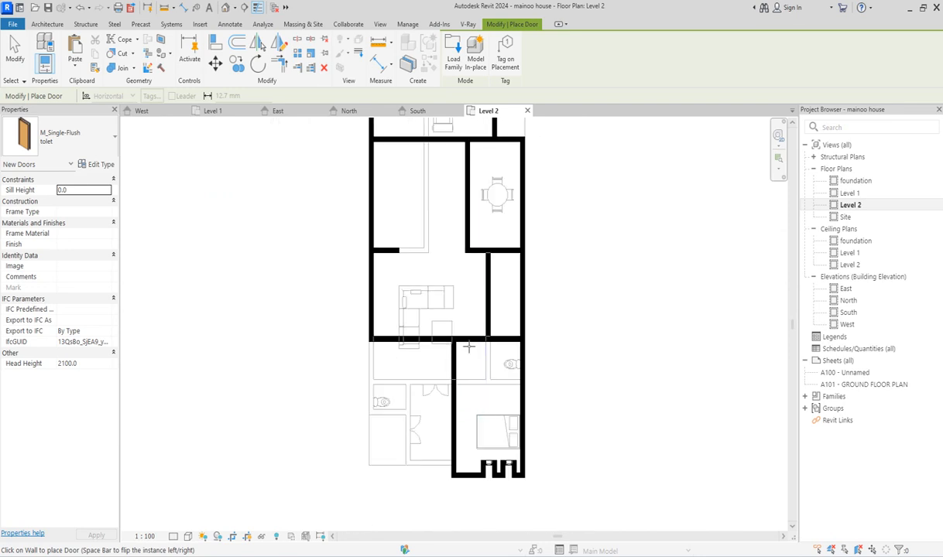
scroll(492, 342, up, 1)
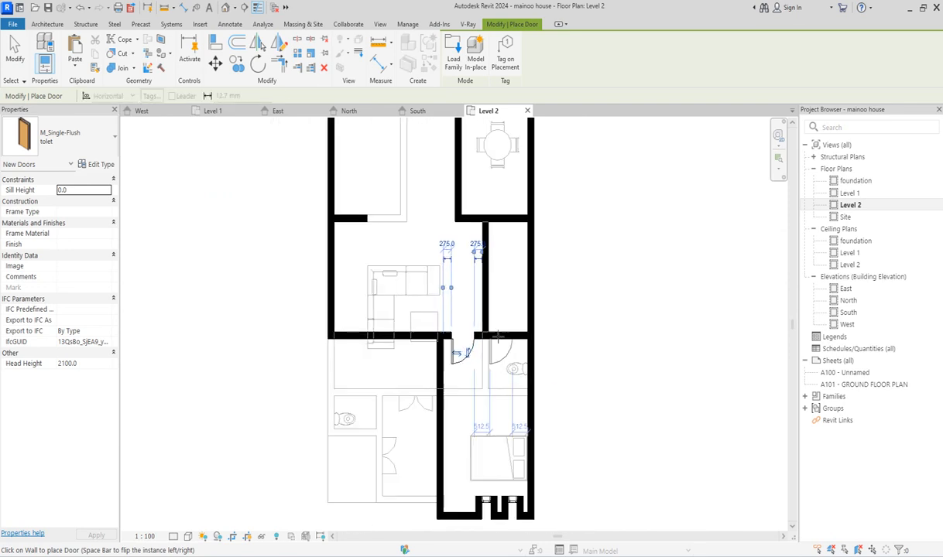
Place one door swinging into the narrow side room and another in the living area's front wall, just across the partition from the bedroom door
scroll(453, 384, down, 1)
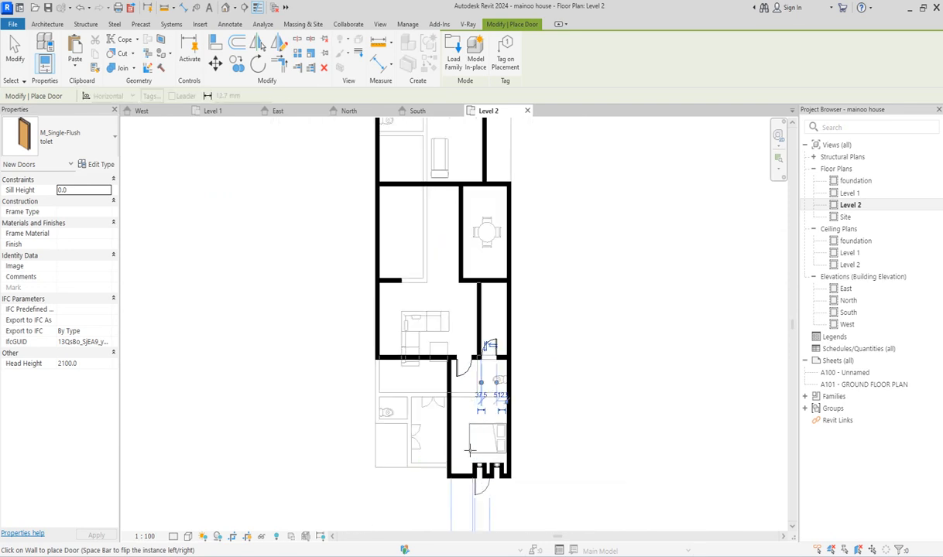
scroll(443, 379, down, 1)
scroll(443, 379, up, 1)
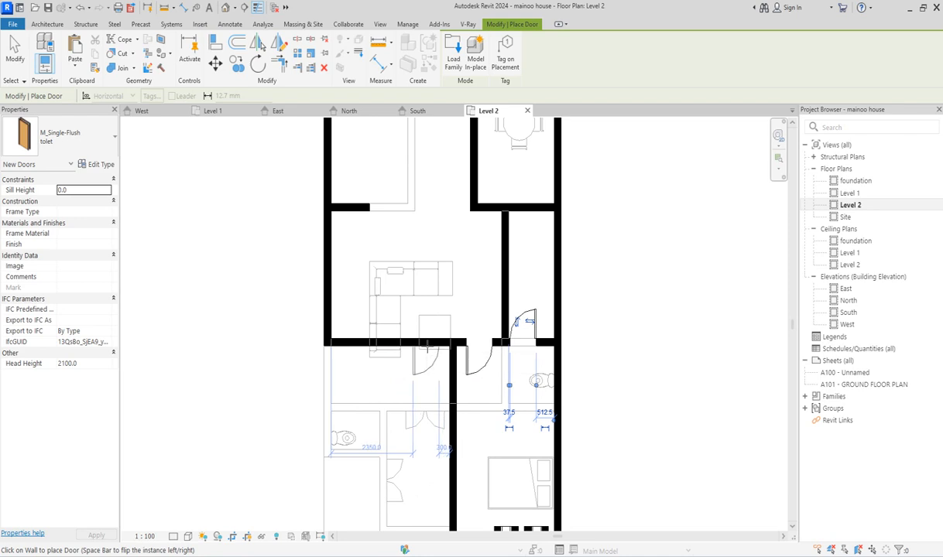
scroll(431, 418, down, 2)
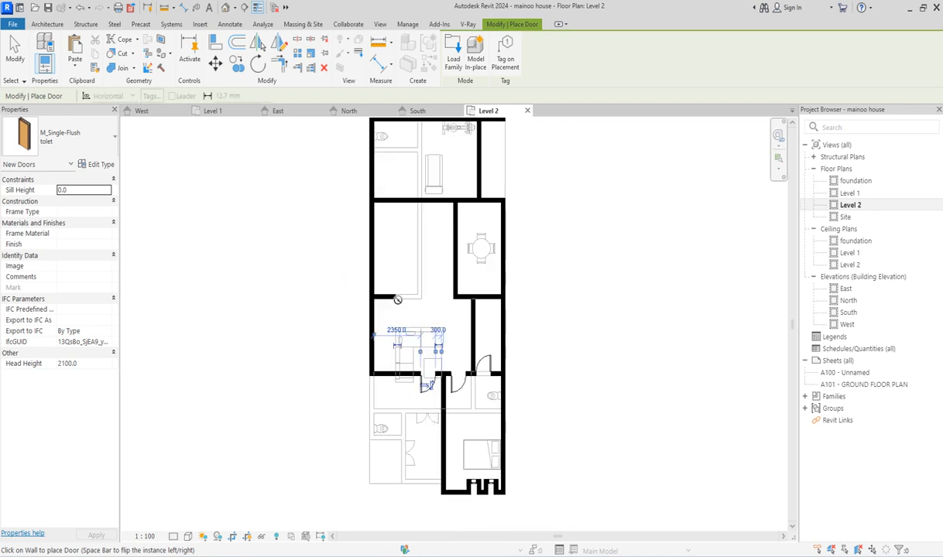
Place doors in the gym's front wall, the dining area's rear wall and the gym's partition to the narrow room, and finish door placement
scroll(397, 300, up, 1)
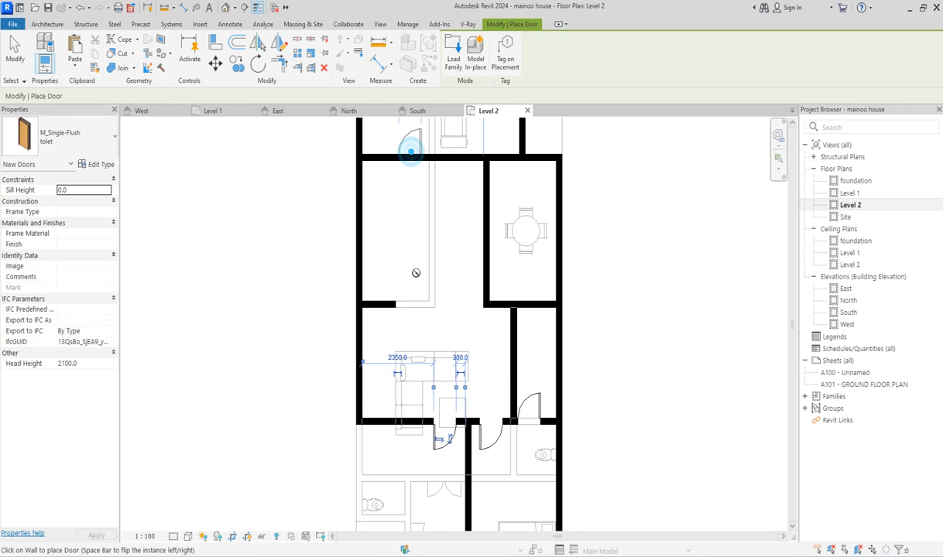
scroll(416, 273, down, 2)
scroll(414, 310, up, 1)
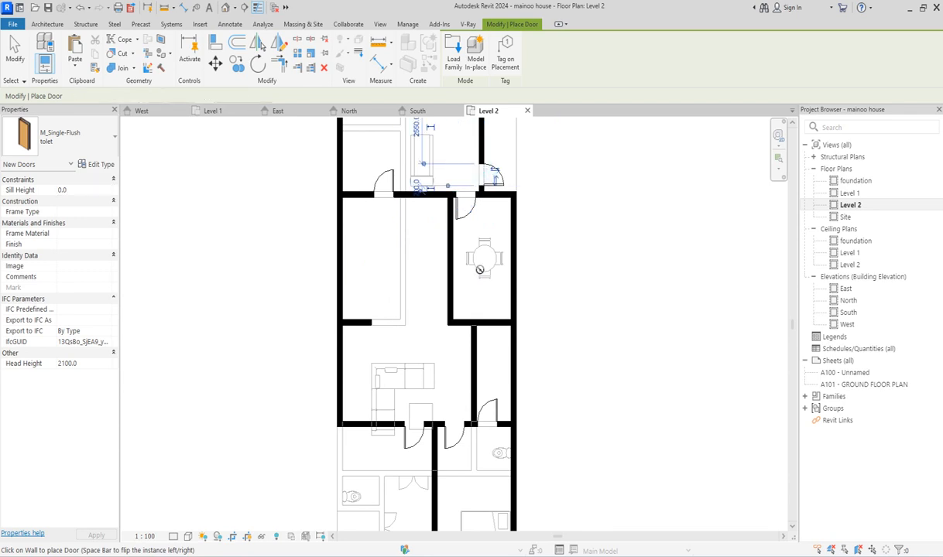
scroll(486, 261, down, 2)
right_click(541, 243)
click(569, 249)
right_click(546, 238)
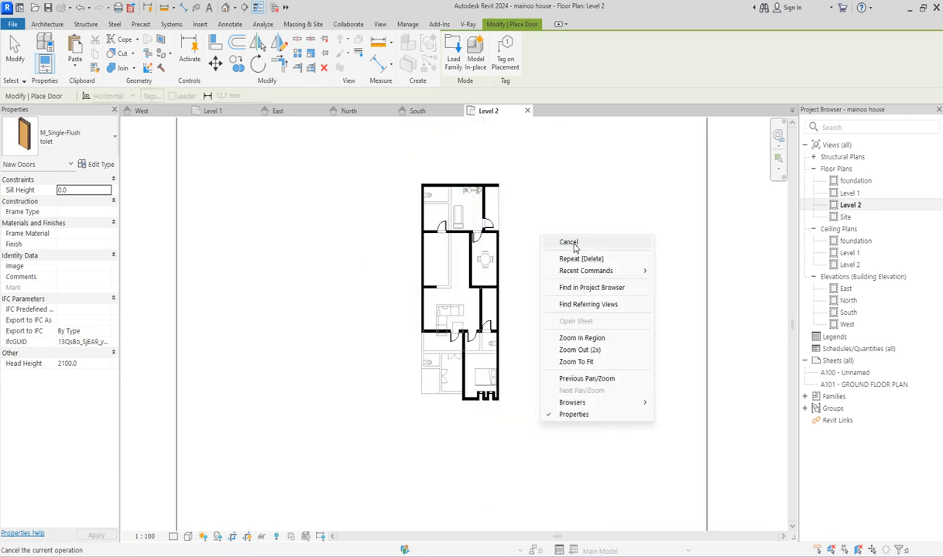
click(573, 243)
Flip the facing of the door between the gym and the narrow rear room so it swings into the gym
scroll(497, 334, up, 3)
scroll(436, 328, down, 4)
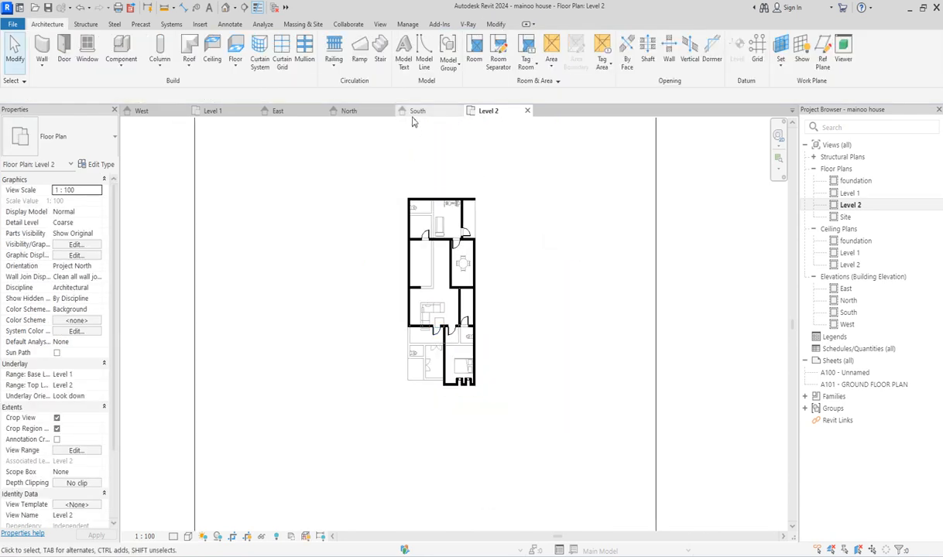
scroll(444, 243, up, 2)
scroll(446, 247, up, 3)
click(476, 229)
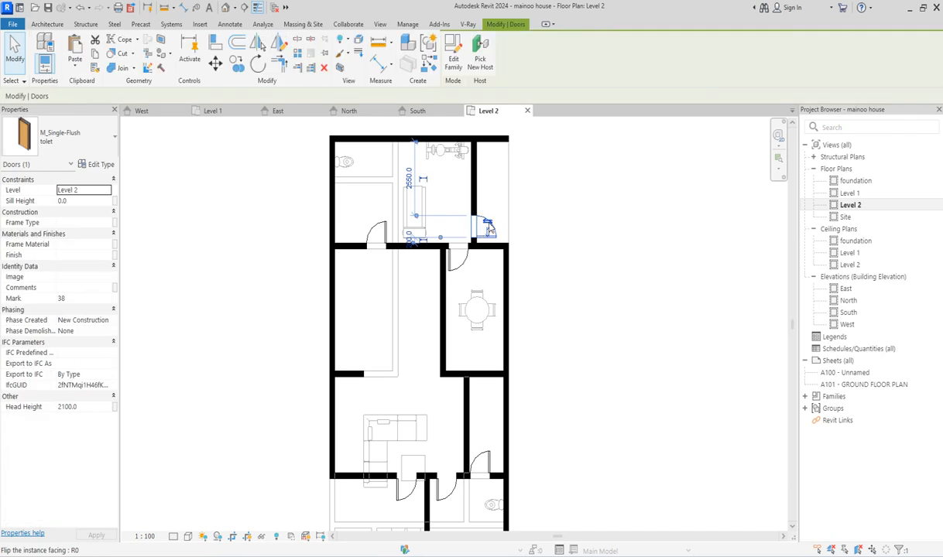
click(488, 226)
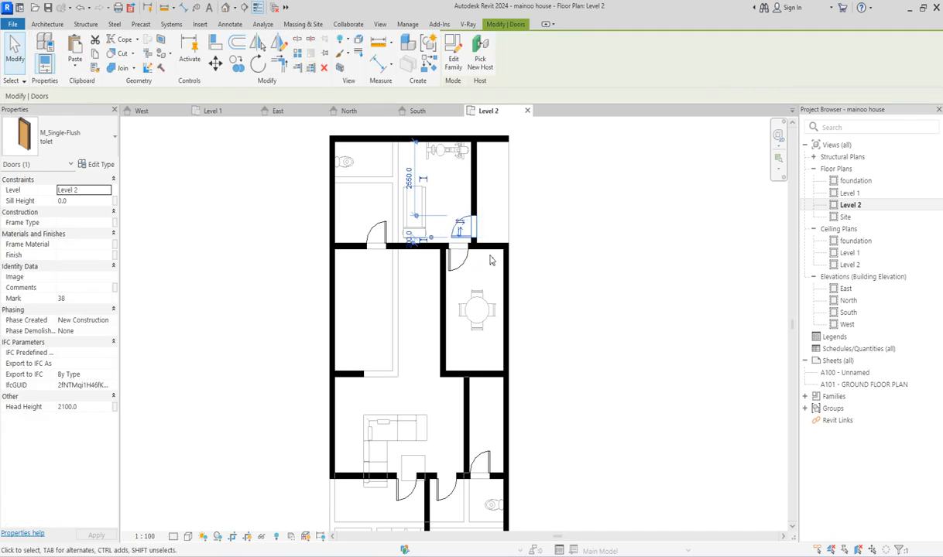
Move the door between the gym and the narrow rear room along its wall toward the rear, clear of the corner
scroll(480, 232, up, 2)
drag(457, 214, 459, 165)
click(605, 232)
scroll(516, 272, down, 2)
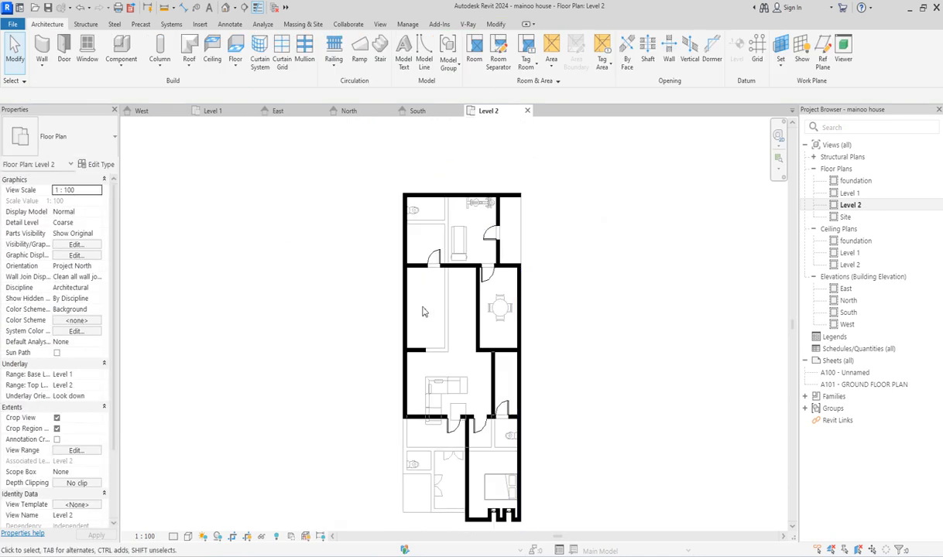
scroll(423, 271, up, 1)
scroll(379, 321, down, 2)
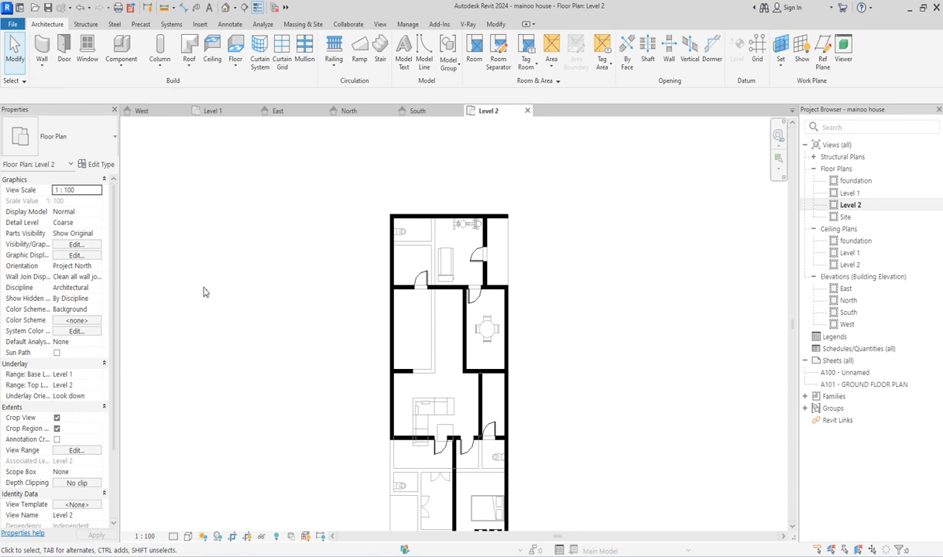
Start a Generic 150mm floor on Level 2 and sketch a rectangular boundary from the house's rear corner to the opposite outer wall near the bedroom's front
scroll(203, 292, down, 2)
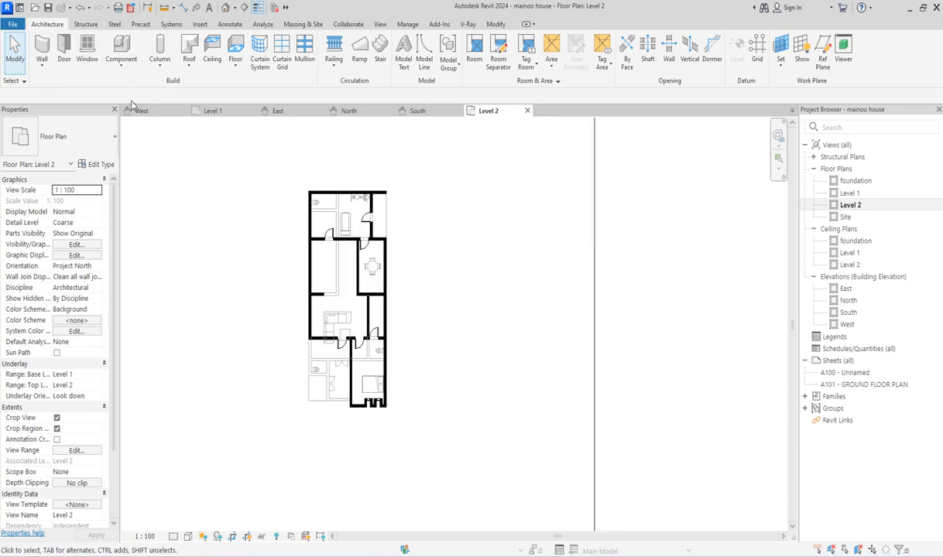
click(236, 69)
click(259, 87)
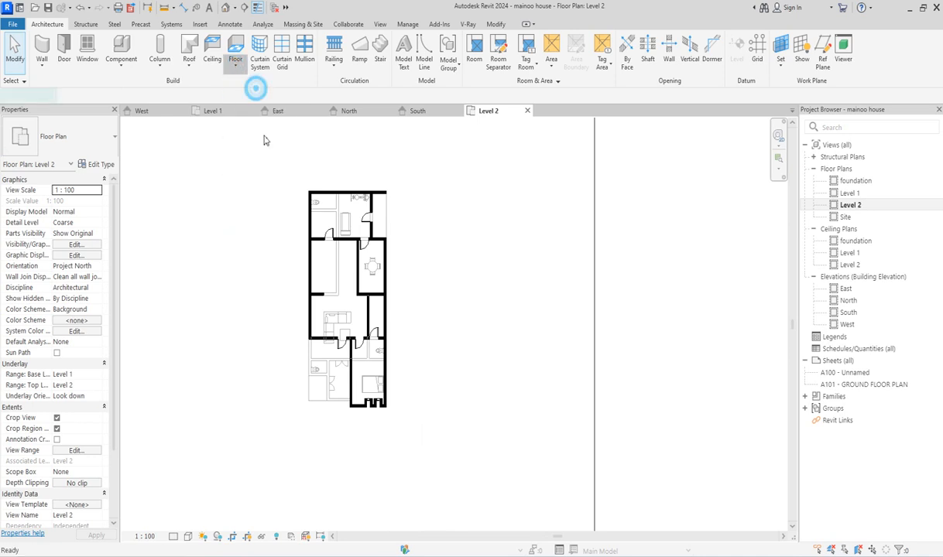
click(541, 40)
scroll(389, 188, up, 4)
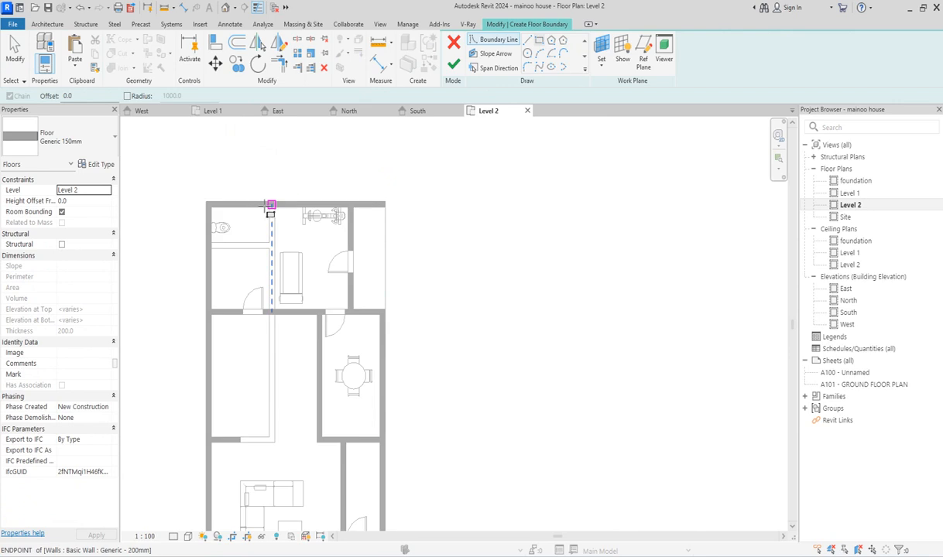
click(206, 202)
scroll(319, 415, down, 3)
scroll(320, 448, up, 5)
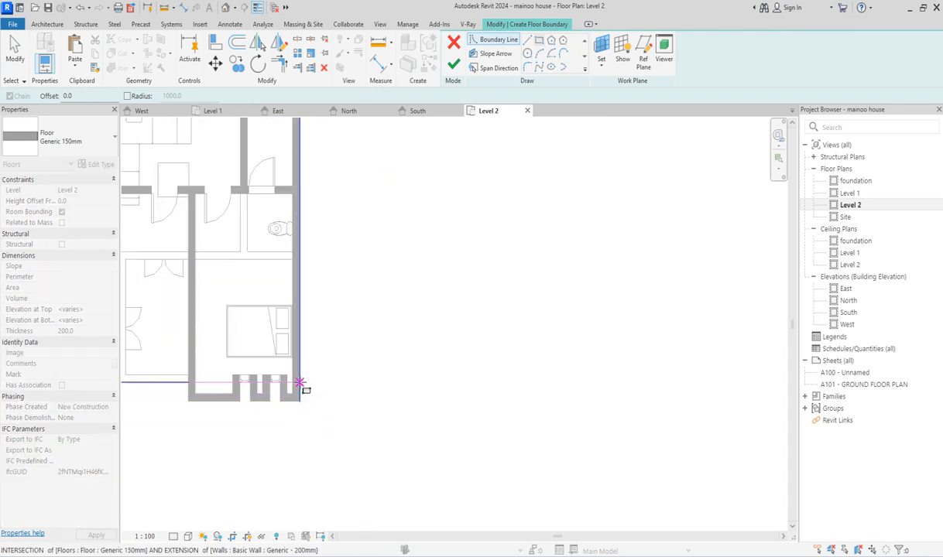
scroll(300, 383, down, 2)
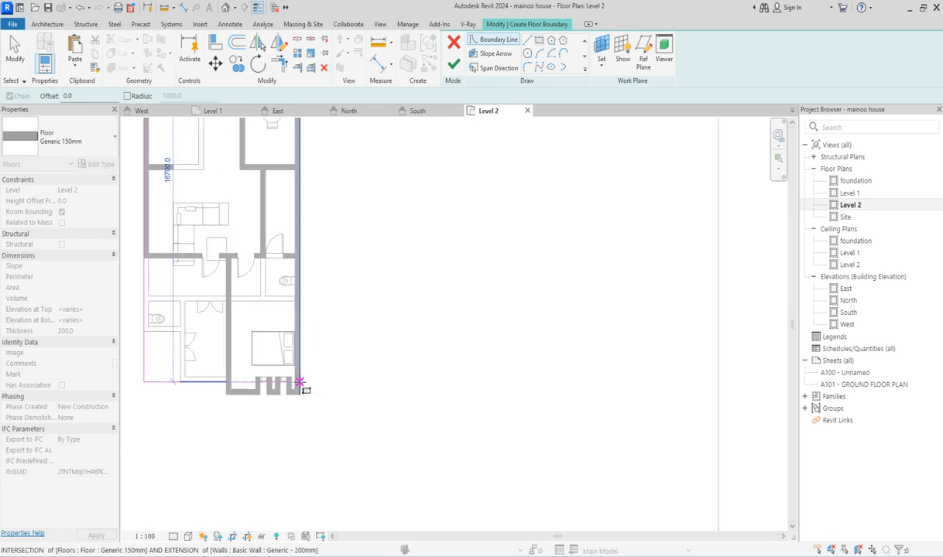
click(300, 383)
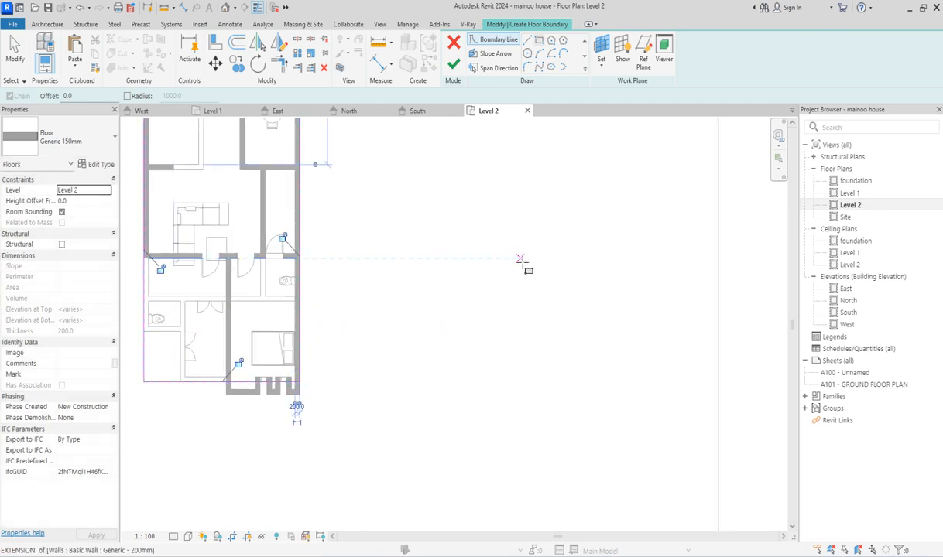
Draw a boundary line about 3800 mm outward from the bedroom's side wall near its front, continuing back to the living area's front wall
click(531, 40)
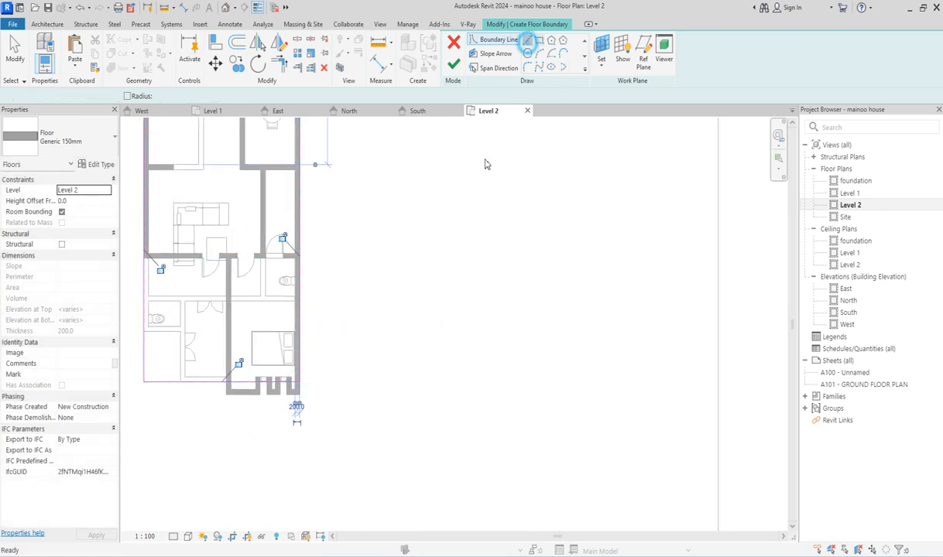
scroll(217, 388, up, 4)
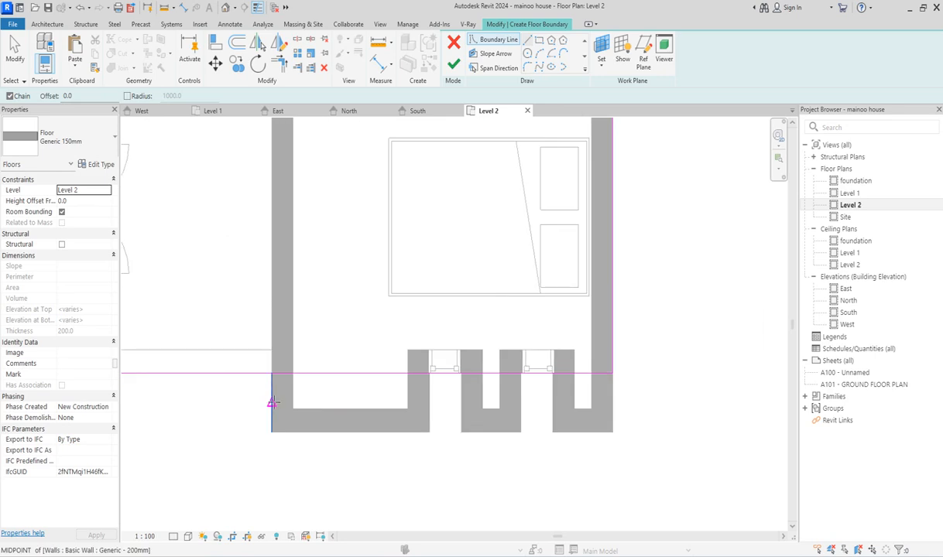
click(272, 402)
scroll(248, 399, down, 5)
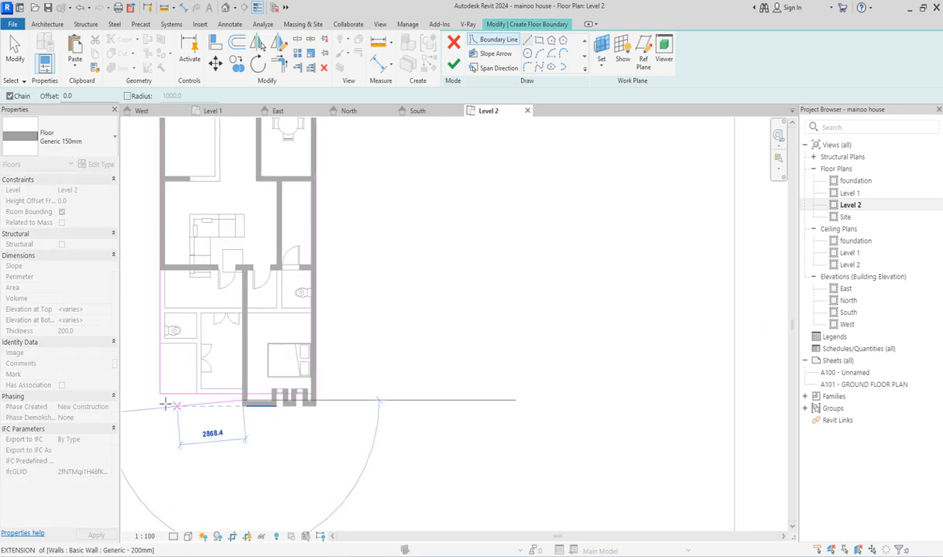
scroll(158, 400, up, 3)
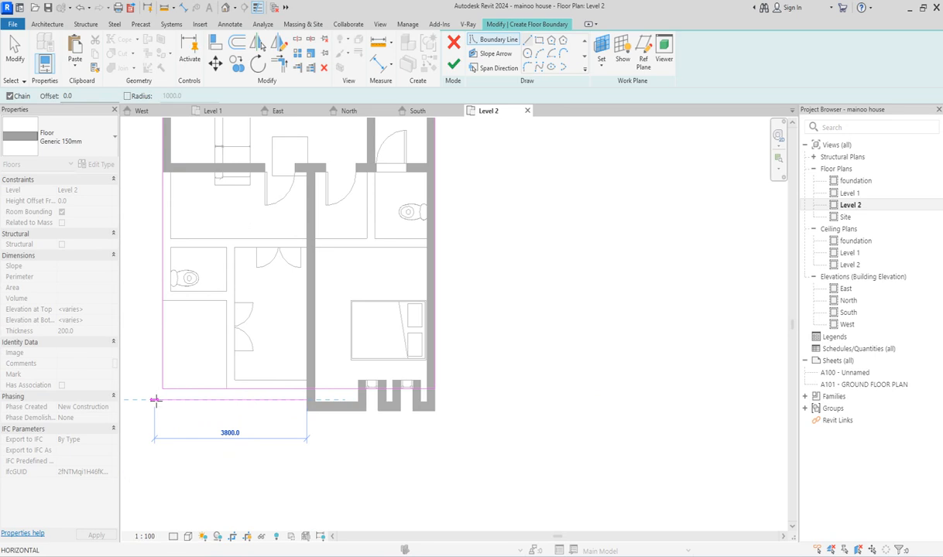
click(155, 400)
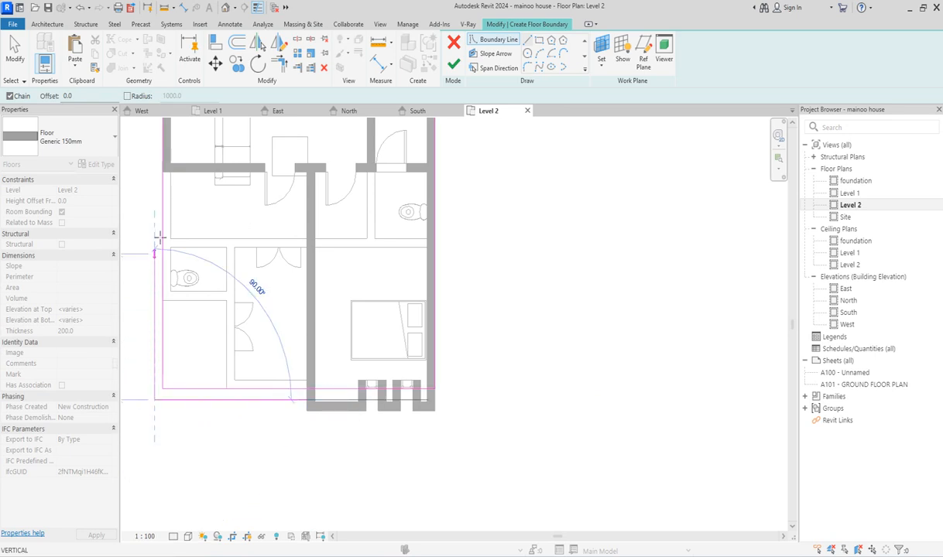
click(160, 170)
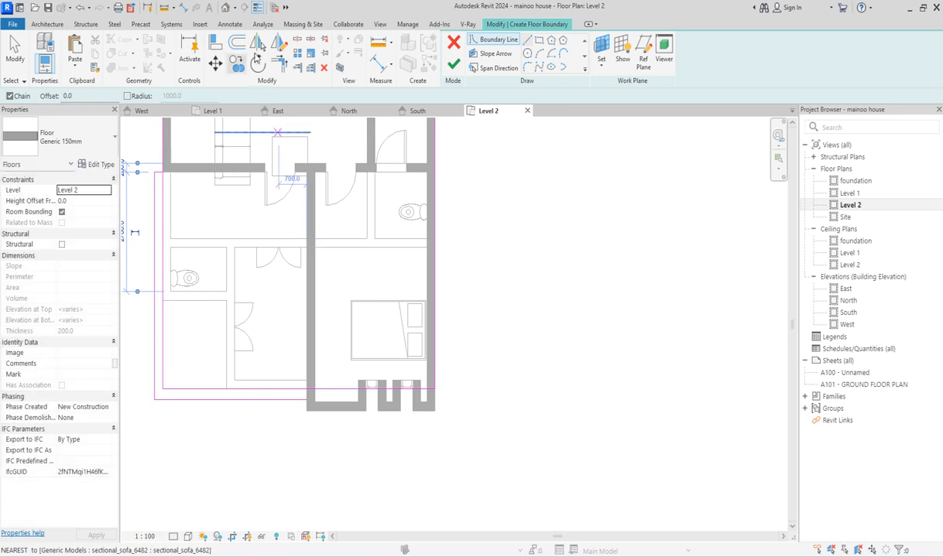
Trim the rectangle's side edge at the new projecting boundary so both join in a corner by the living area's front wall
click(278, 65)
scroll(174, 181, up, 2)
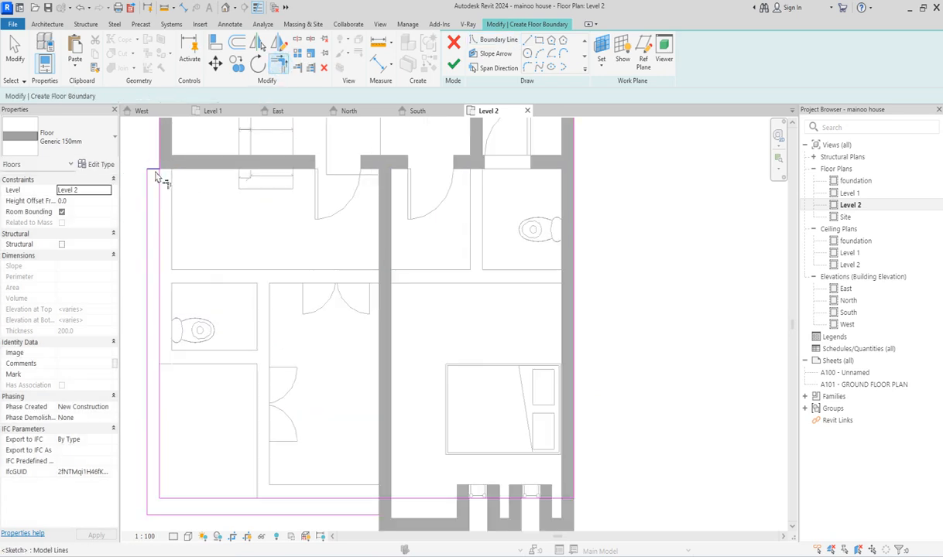
scroll(157, 146, down, 2)
scroll(296, 341, up, 2)
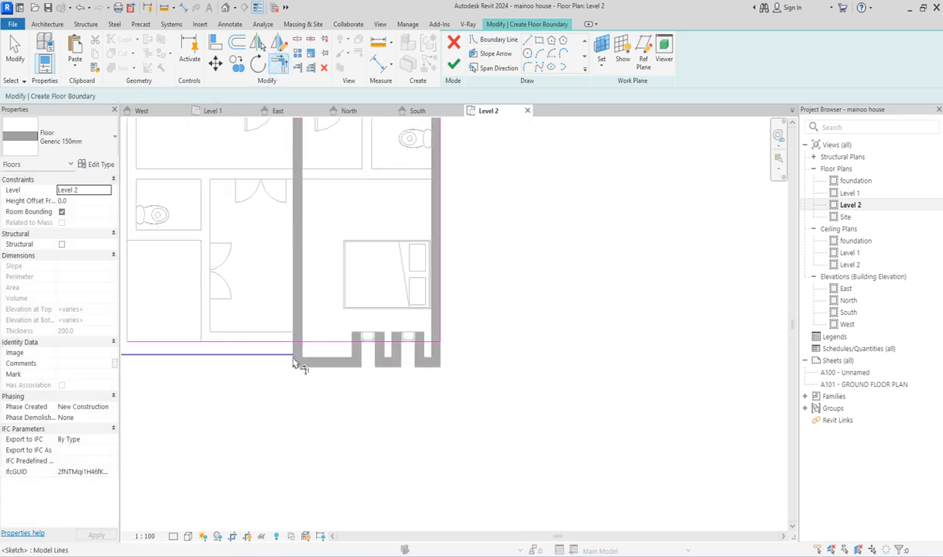
Add a short boundary line along the bedroom's side wall to join the projecting boundary, and trim it with the rectangle's front edge
click(527, 40)
click(293, 355)
click(293, 355)
scroll(365, 351, down, 2)
click(280, 63)
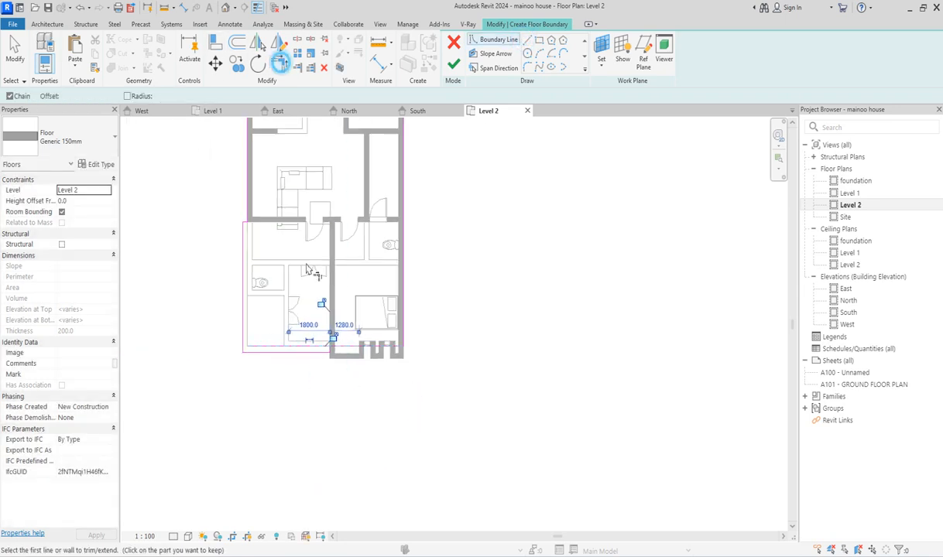
scroll(331, 383, up, 5)
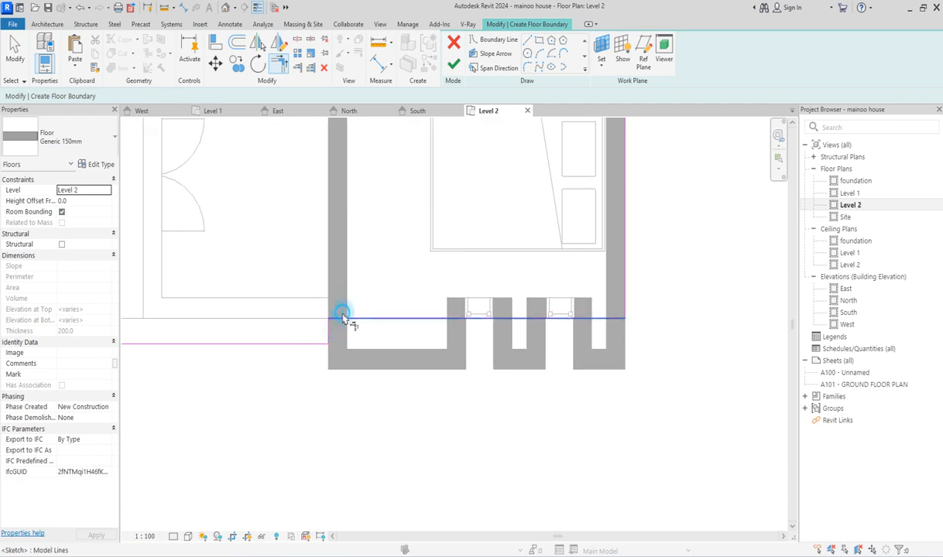
scroll(343, 317, down, 5)
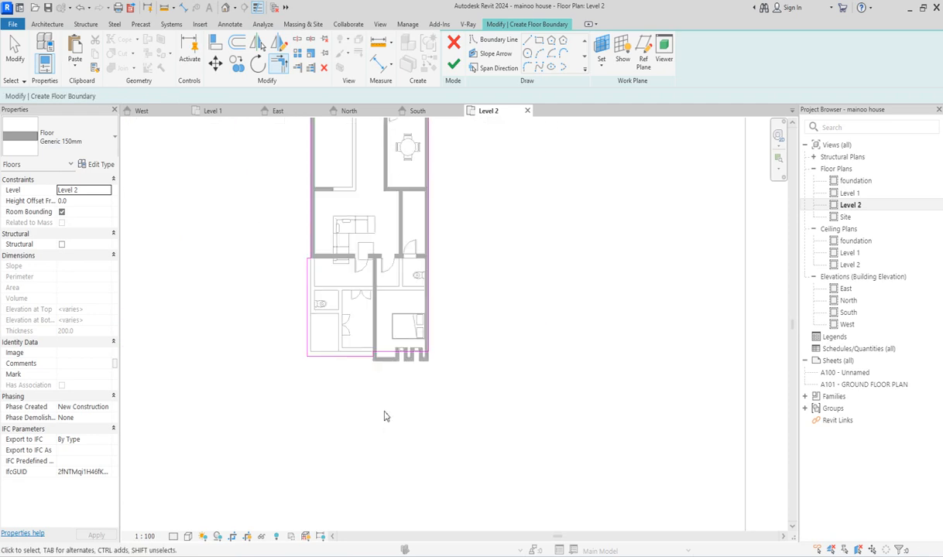
key(Escape)
Align the short connecting boundary line with the side face of the bedroom's first front wall fin and finish the floor sketch
scroll(436, 371, up, 4)
scroll(415, 371, up, 3)
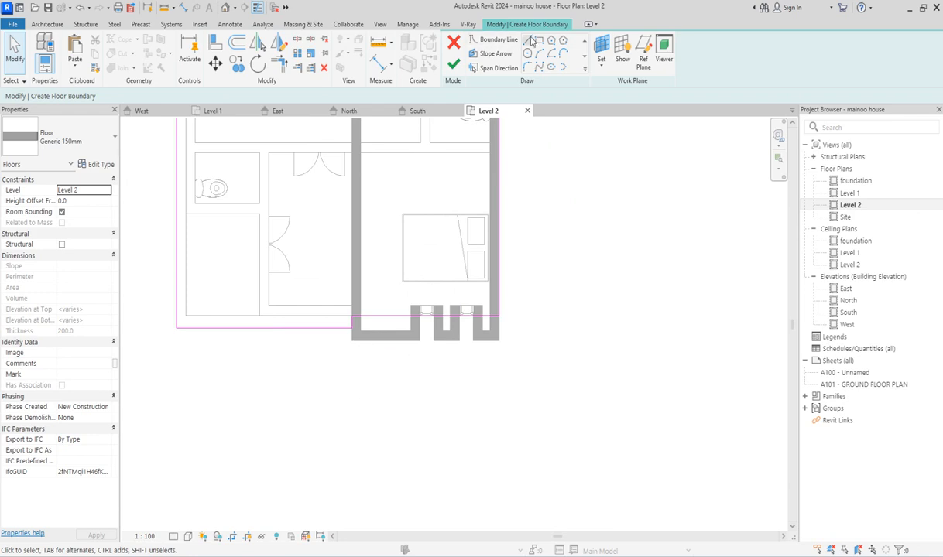
click(216, 43)
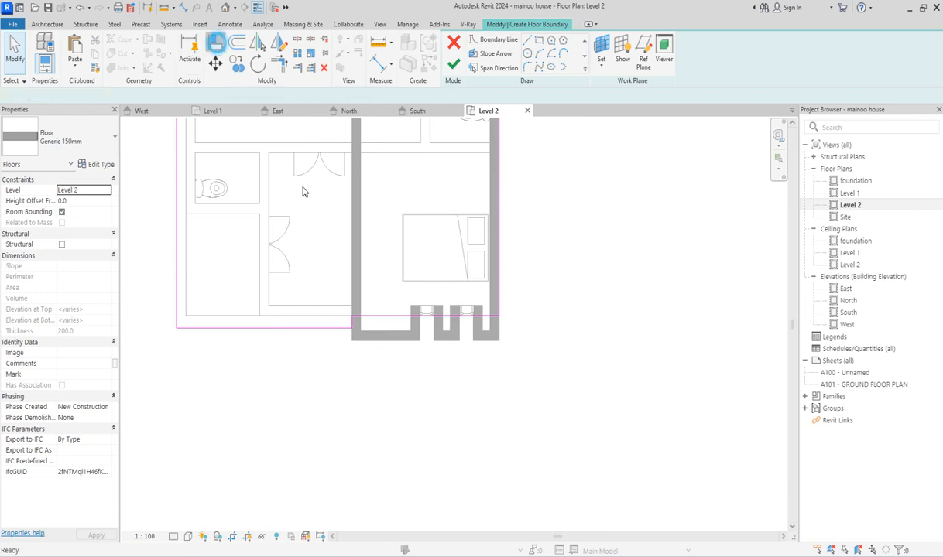
click(408, 329)
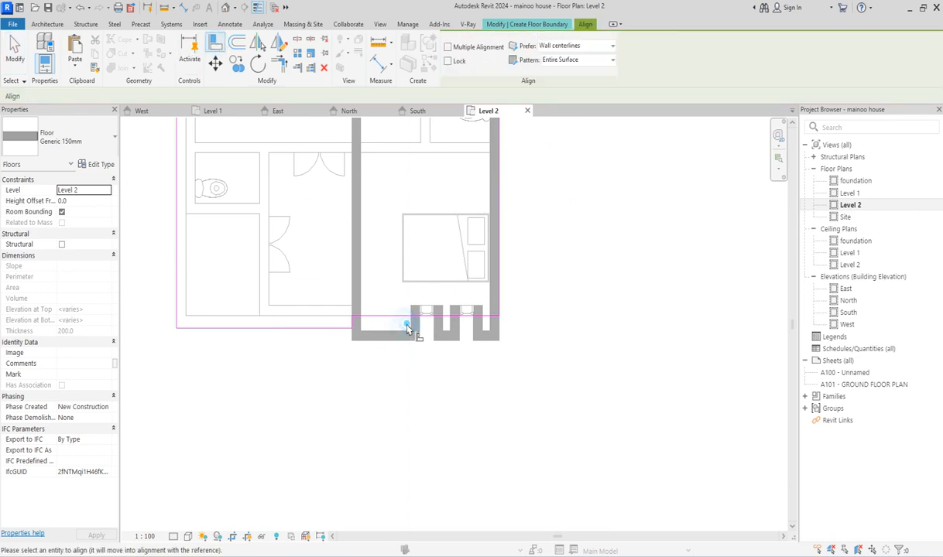
scroll(354, 324, up, 2)
click(352, 317)
click(407, 331)
click(408, 329)
scroll(412, 387, down, 4)
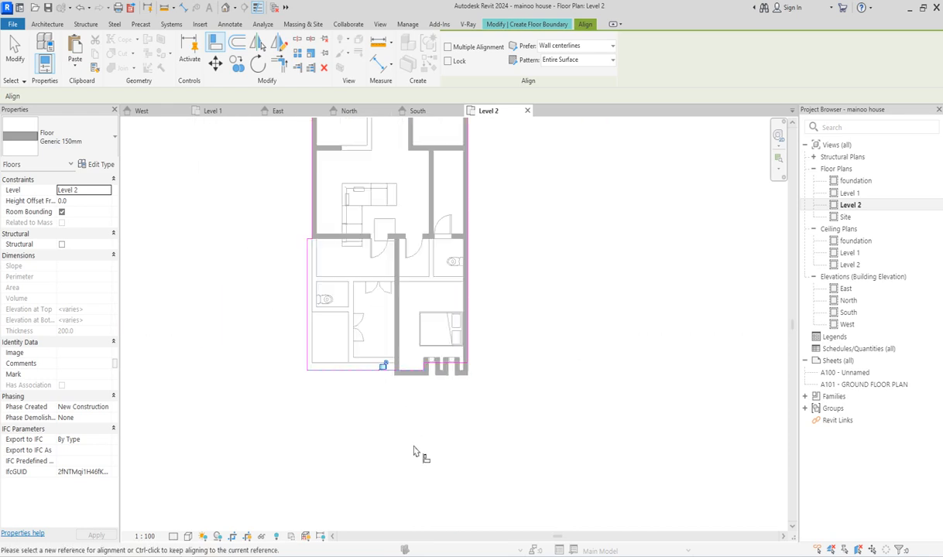
right_click(507, 242)
click(544, 249)
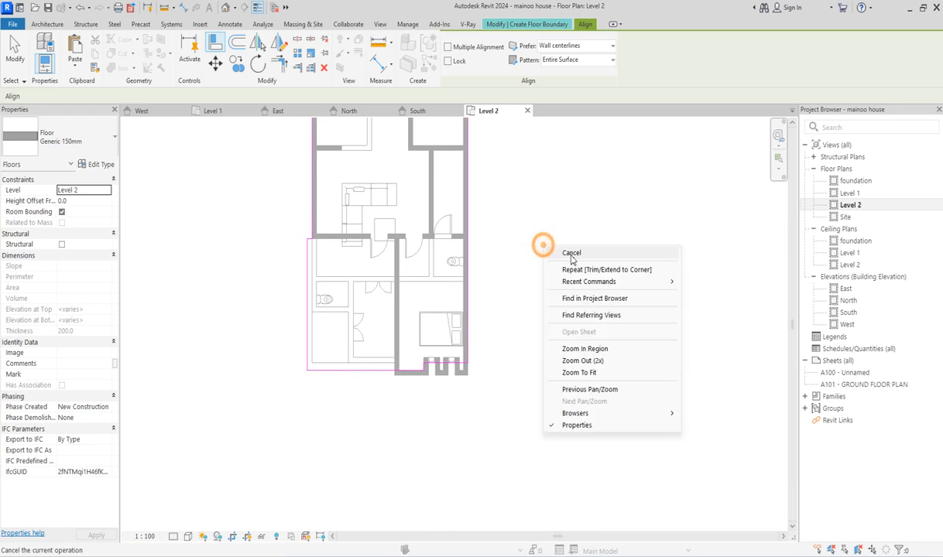
click(453, 64)
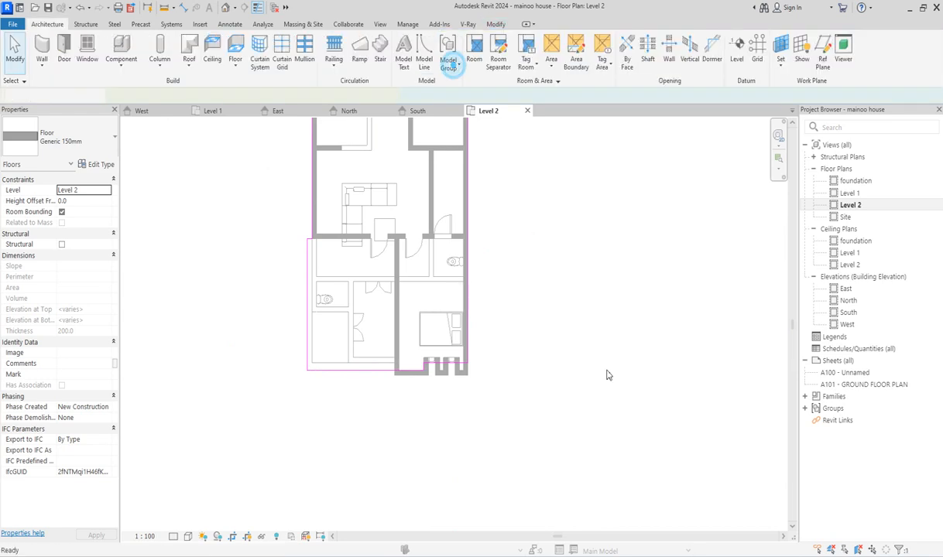
click(601, 362)
Set the Level 2 plan's underlay base level to None
scroll(491, 430, down, 4)
scroll(438, 351, up, 3)
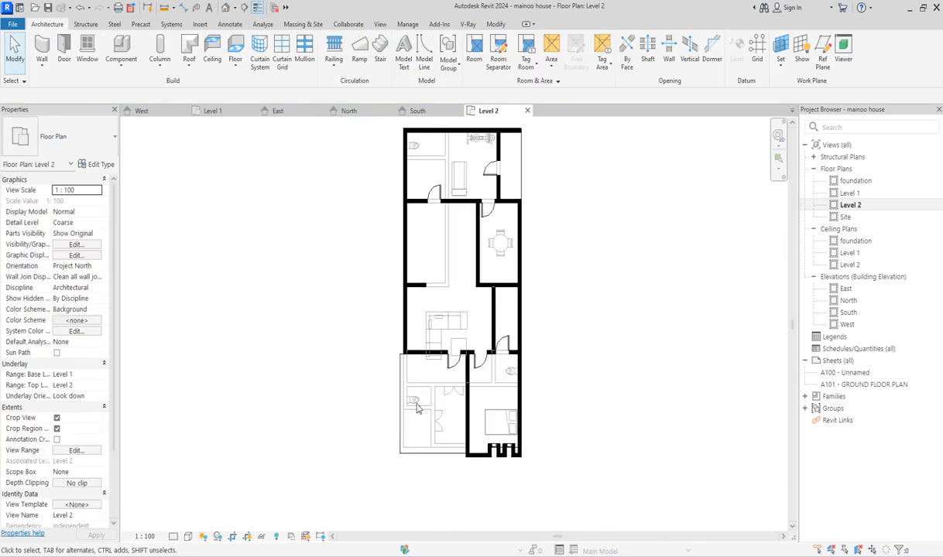
scroll(453, 334, down, 2)
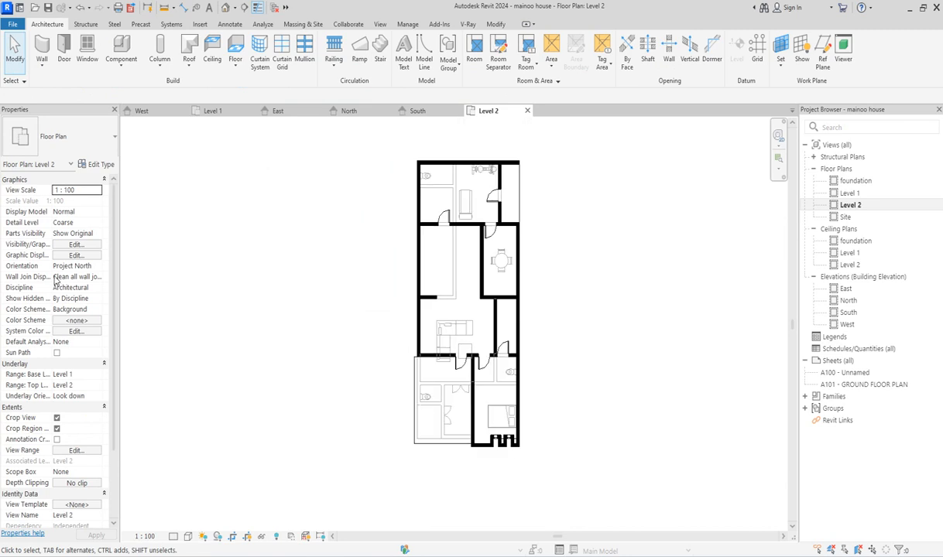
click(99, 376)
click(87, 386)
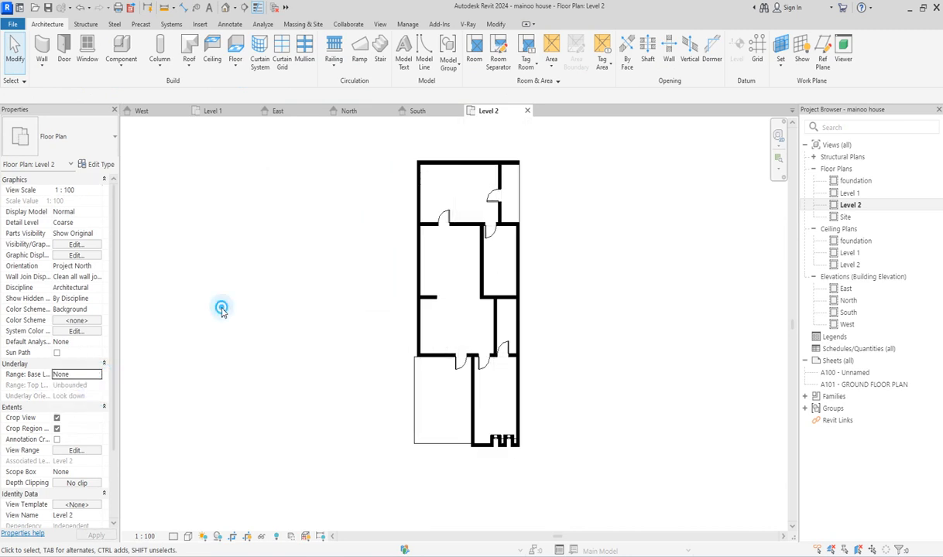
Align the door between the gym and the dining area flush with the face of the dining area's side wall
scroll(433, 317, up, 2)
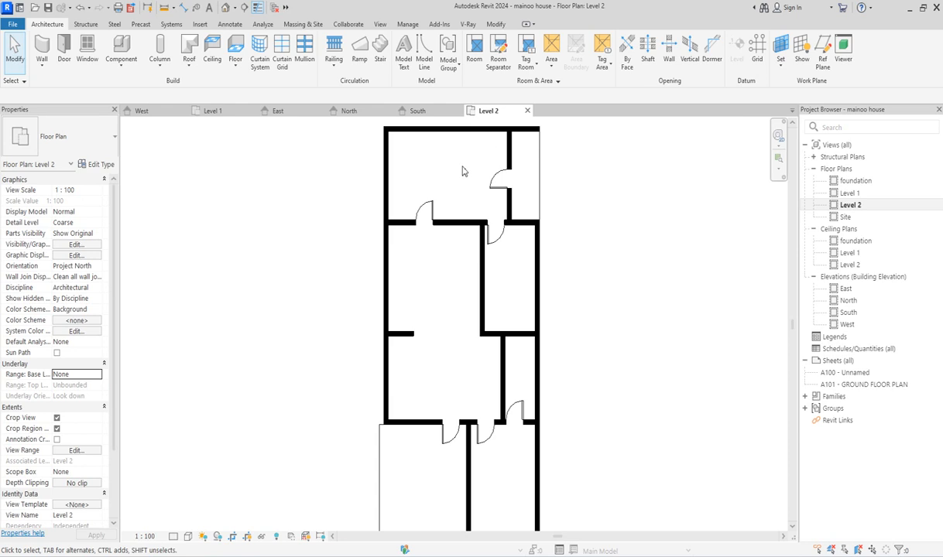
scroll(493, 229, up, 2)
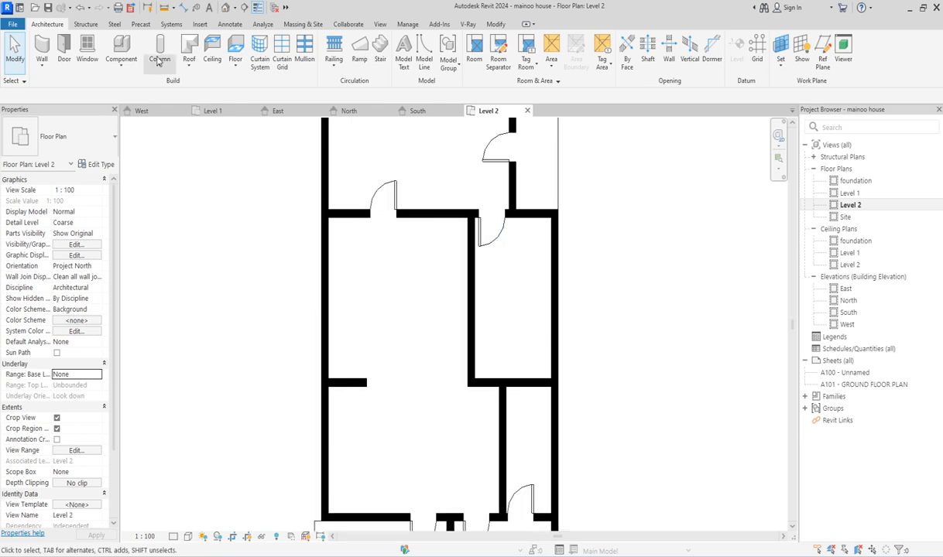
click(496, 24)
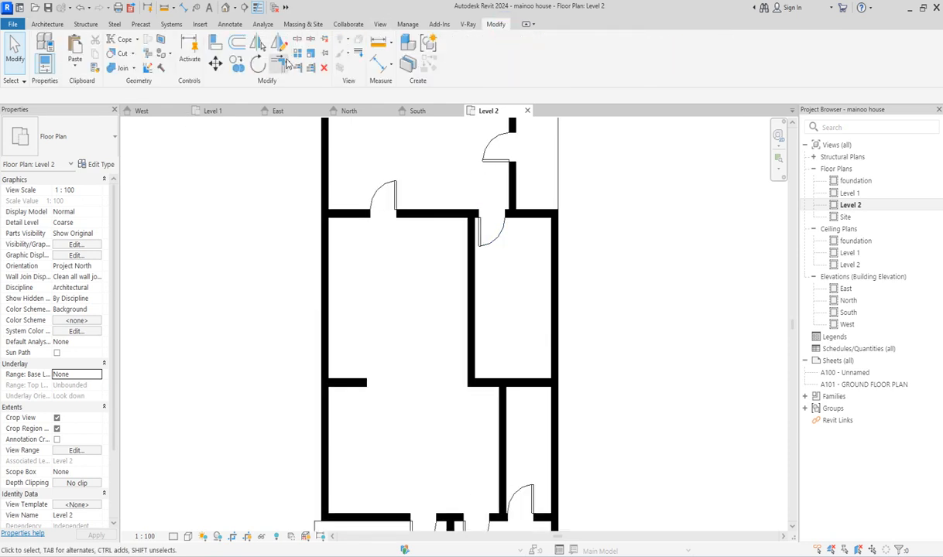
click(215, 42)
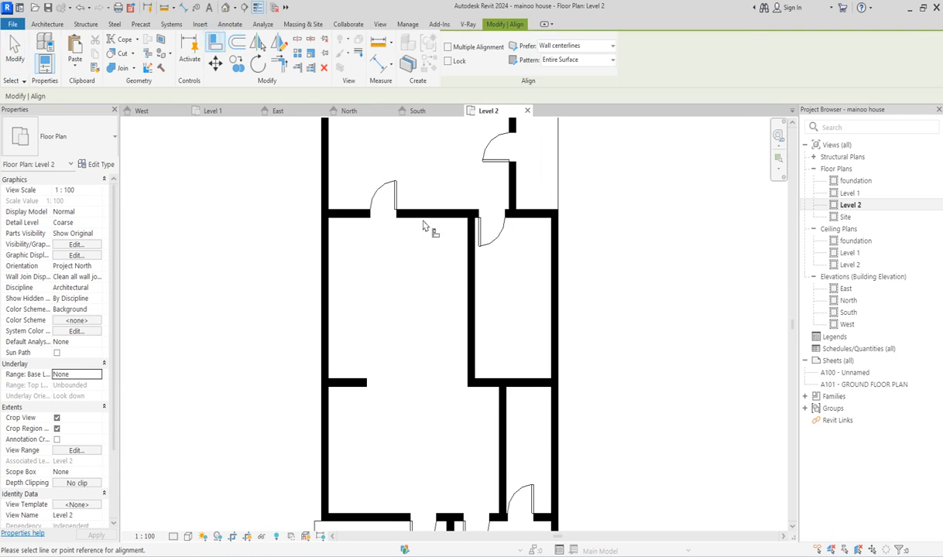
click(474, 236)
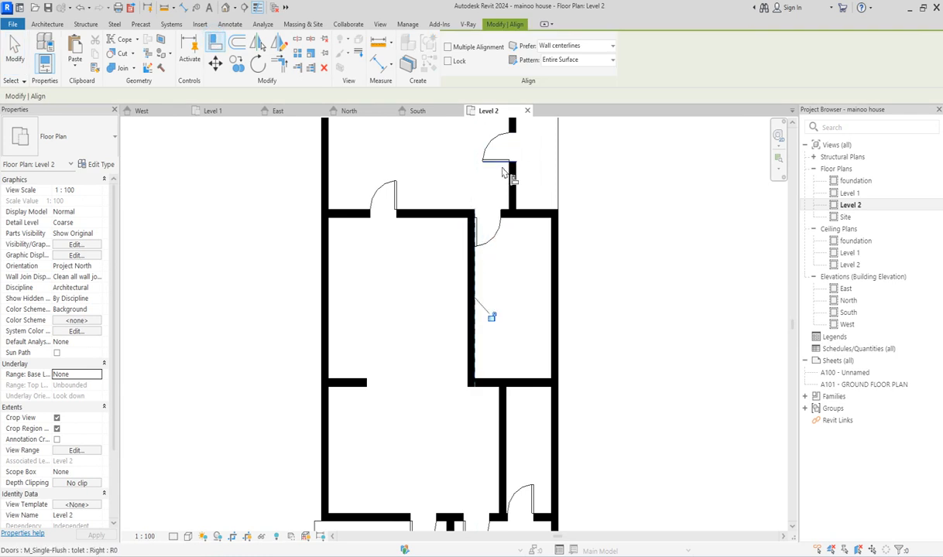
Align the bedroom door with the bedroom's side wall face, and the narrow side room's door with its partition face
scroll(442, 390, down, 3)
scroll(442, 386, up, 3)
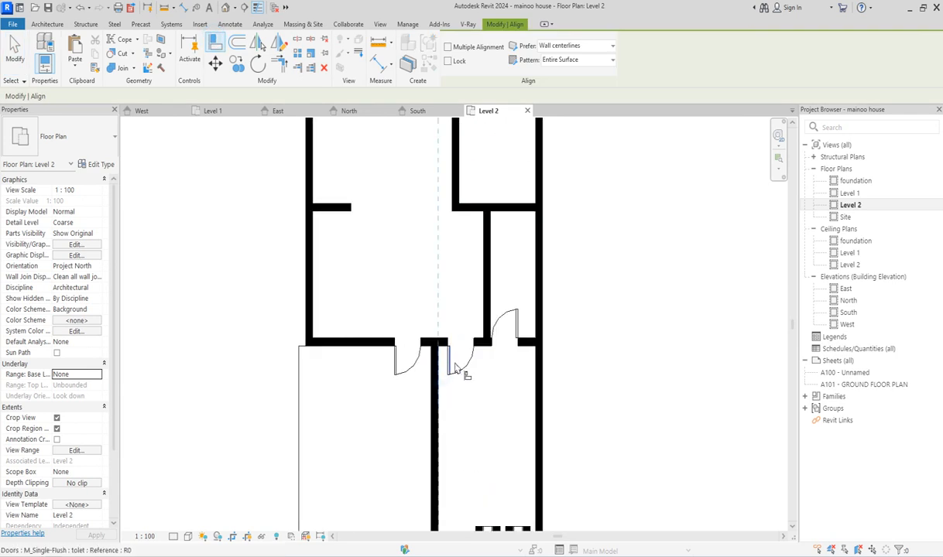
click(449, 366)
click(490, 317)
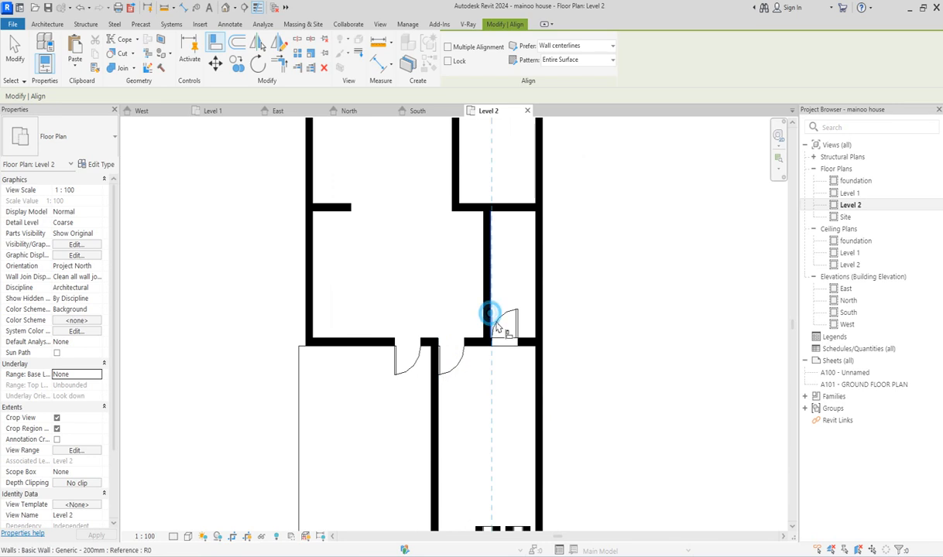
key(Escape)
click(490, 294)
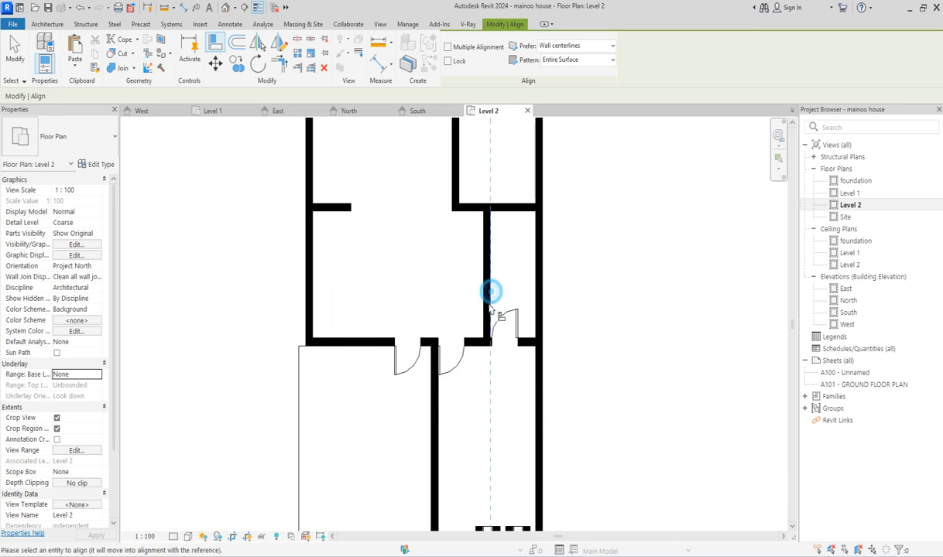
click(489, 317)
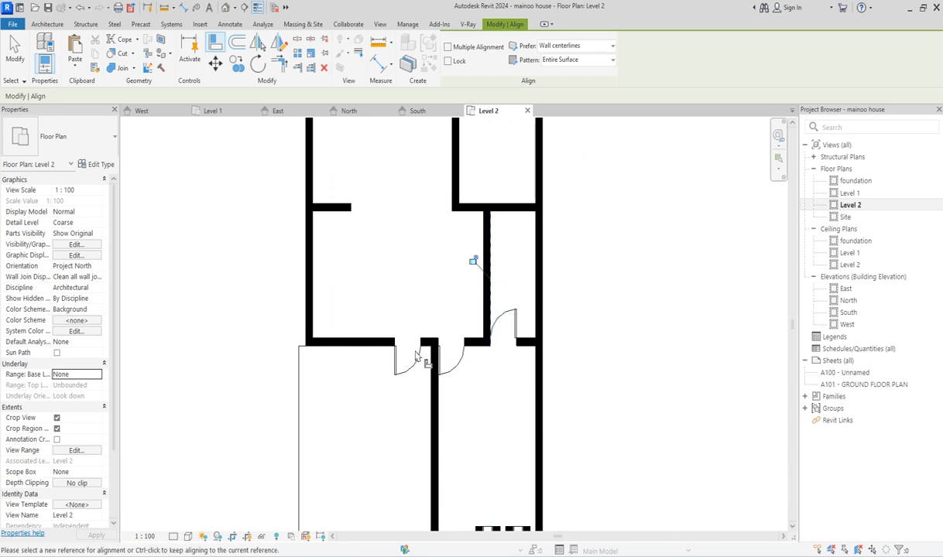
Align the door opening onto the terrace with the adjoining dividing wall's face and flip its hinge side
scroll(436, 395, up, 1)
click(431, 388)
click(418, 353)
right_click(387, 273)
click(442, 283)
click(415, 358)
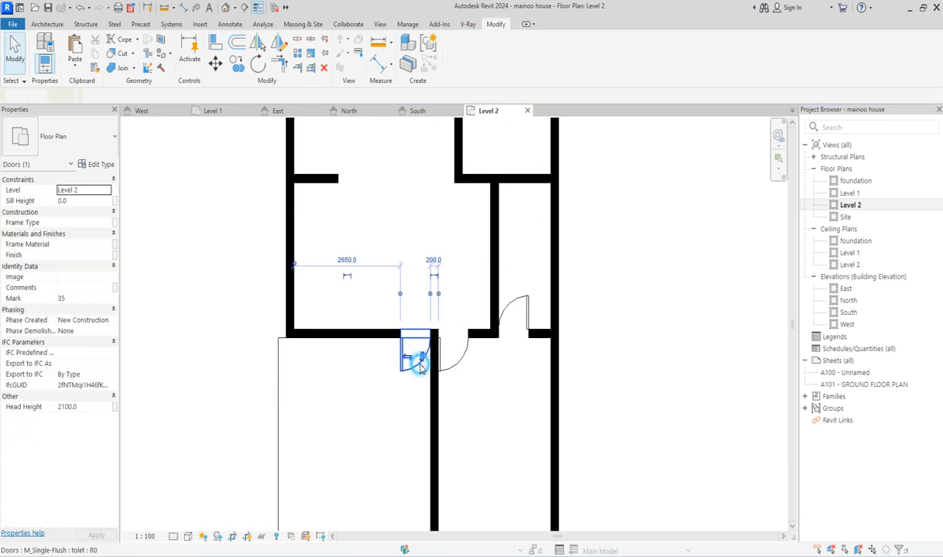
click(408, 358)
click(392, 392)
Place a Queen_size_2_6152 bed in the rear bedroom, headboard towards the outer side wall, about 1700 mm from it and 1300 mm from the rear wall
scroll(391, 387, down, 3)
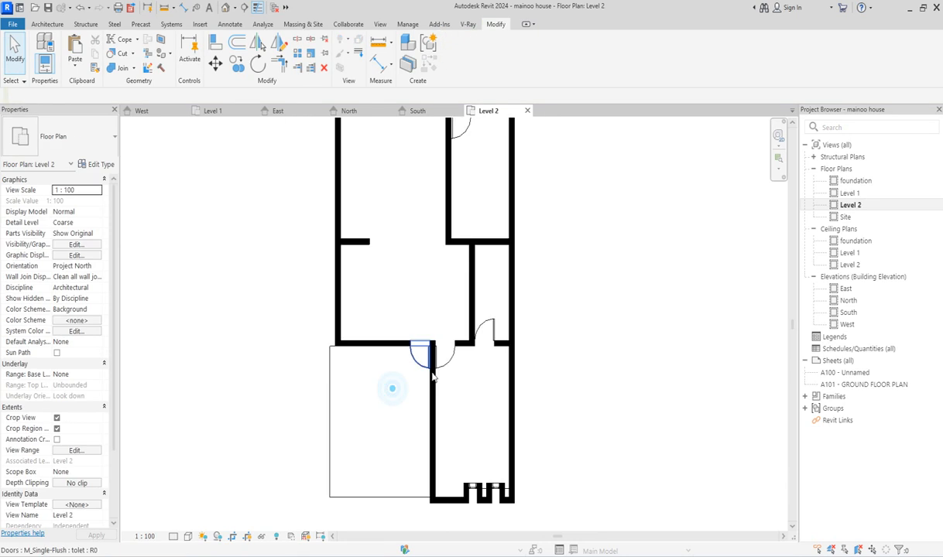
scroll(431, 223, up, 2)
scroll(427, 212, down, 2)
scroll(407, 244, up, 2)
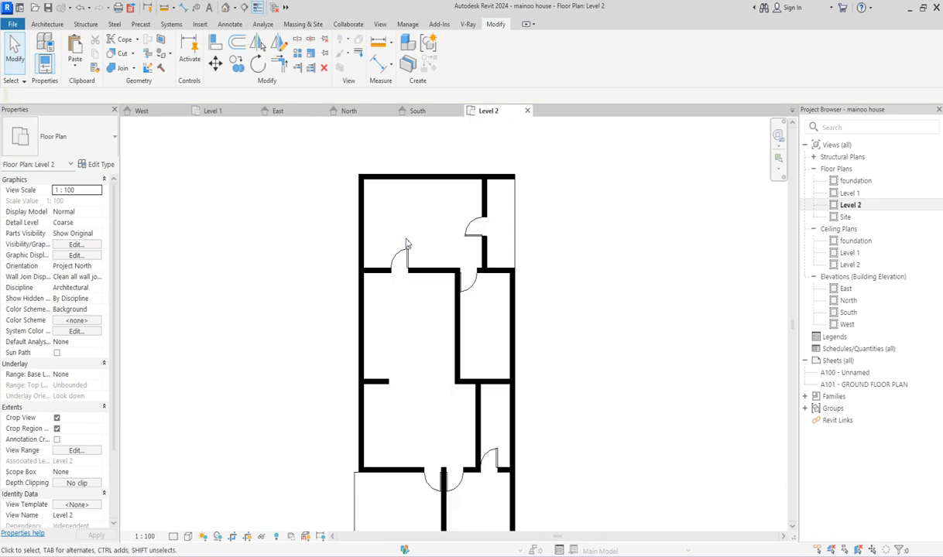
click(47, 24)
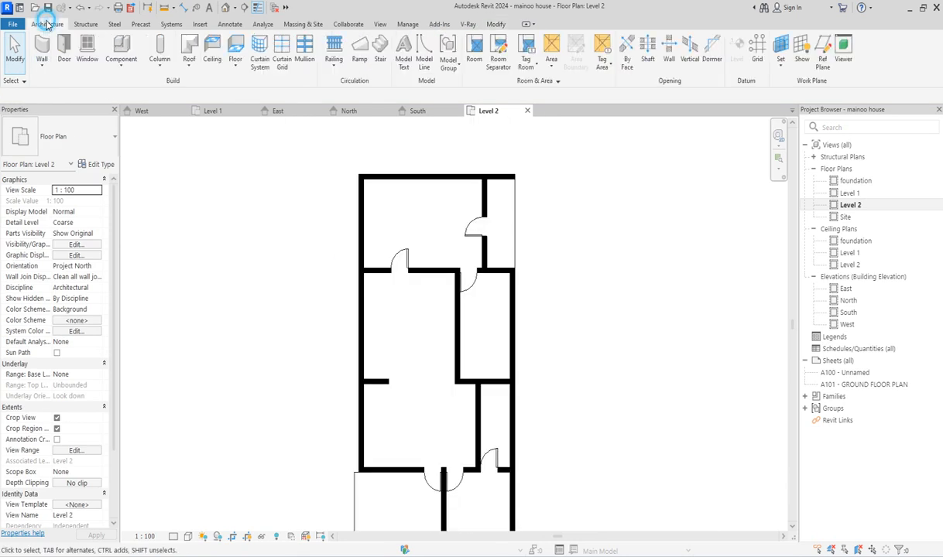
click(122, 48)
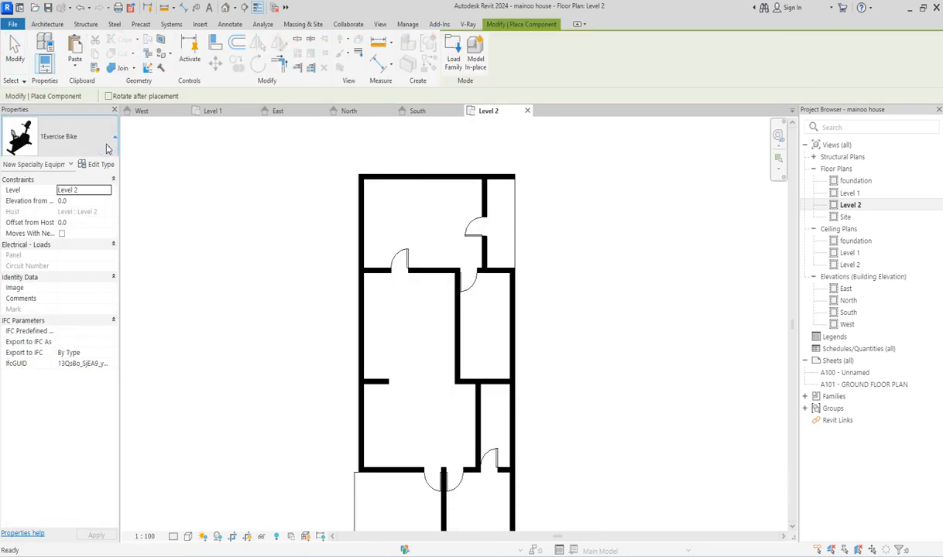
click(108, 144)
scroll(70, 318, down, 10)
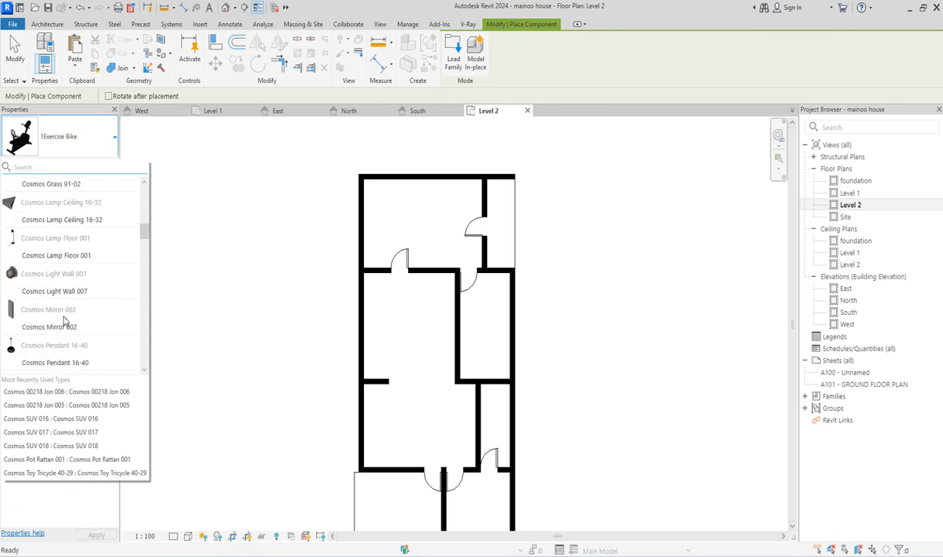
scroll(65, 320, down, 15)
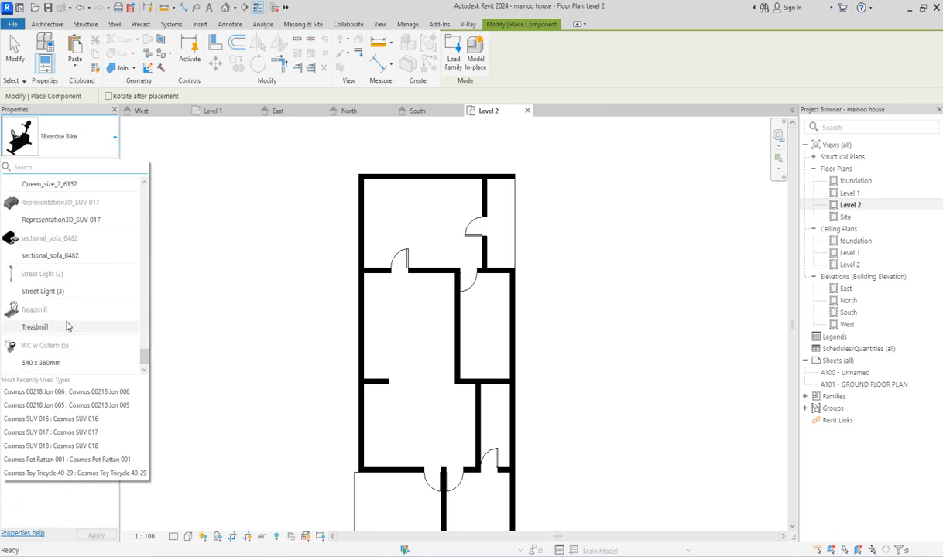
scroll(54, 325, up, 4)
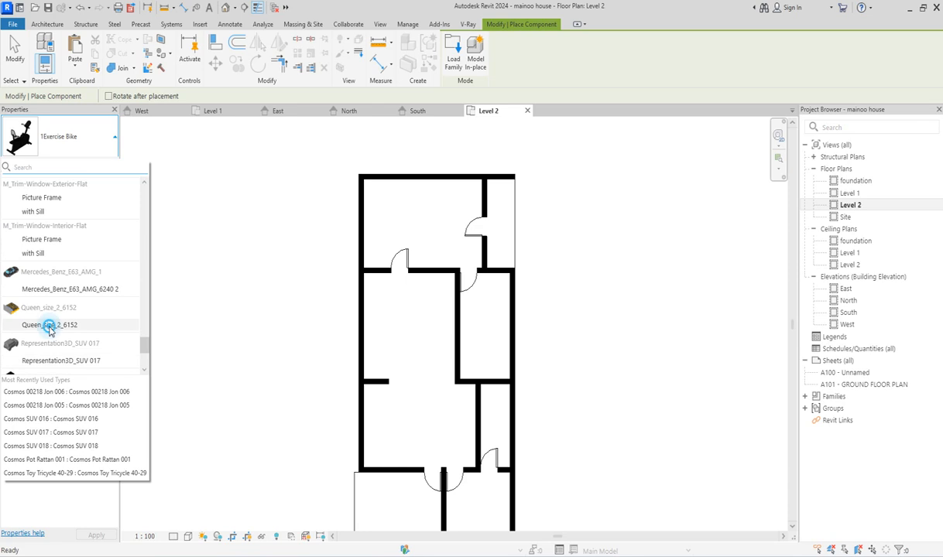
click(57, 326)
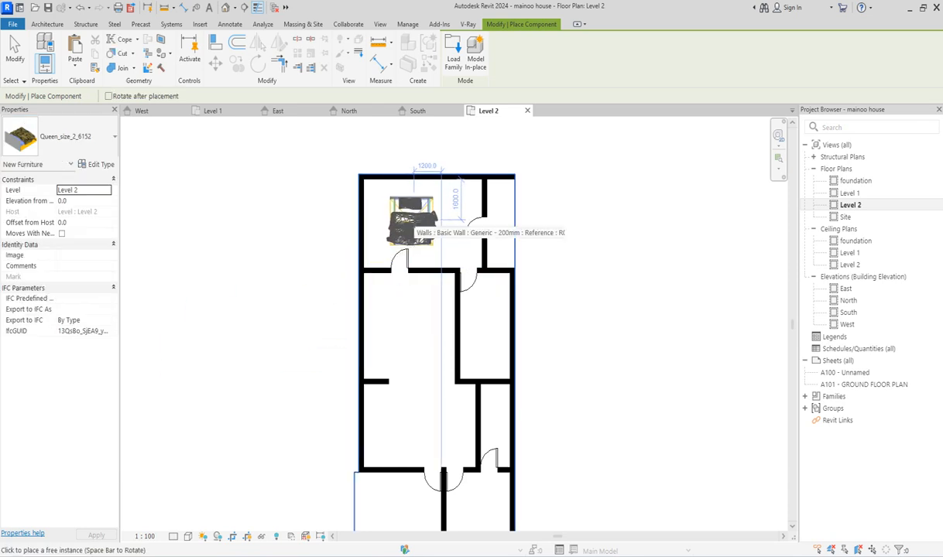
key(space)
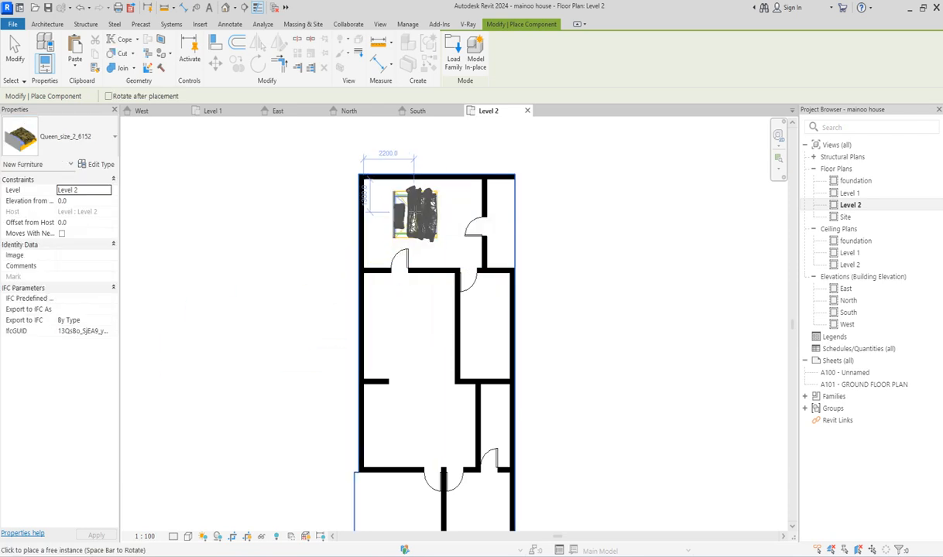
click(403, 212)
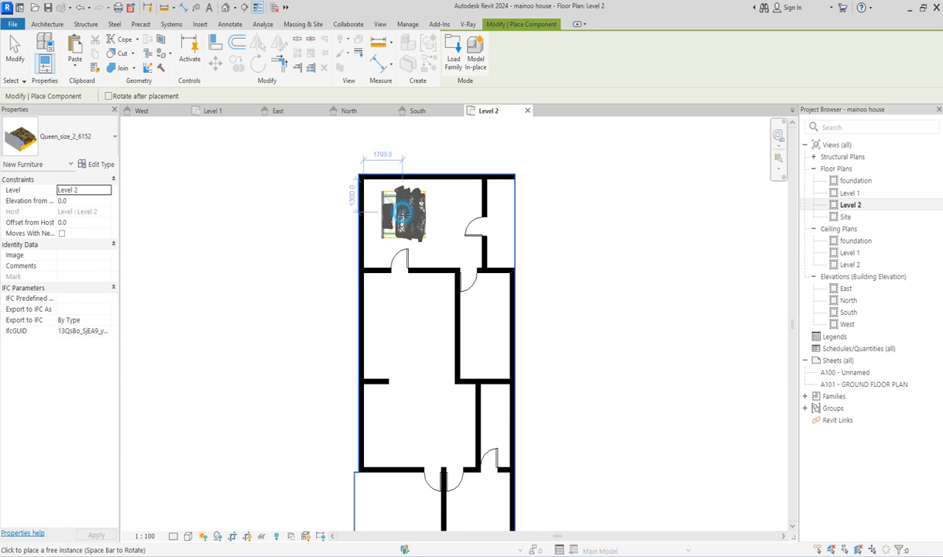
Place a second Queen_size_2_6152 bed in the front bedroom with its headboard towards the wall fins and finish placing
scroll(474, 442, down, 2)
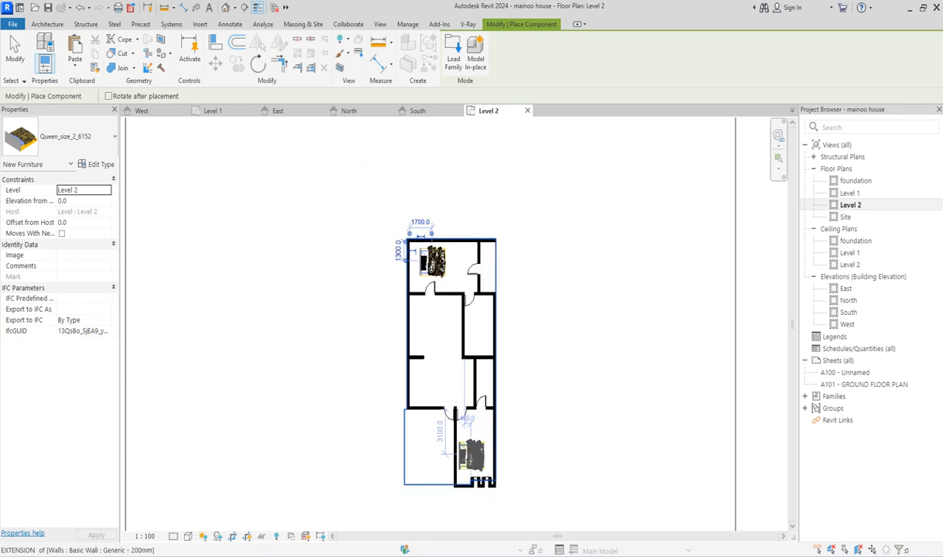
scroll(476, 442, up, 2)
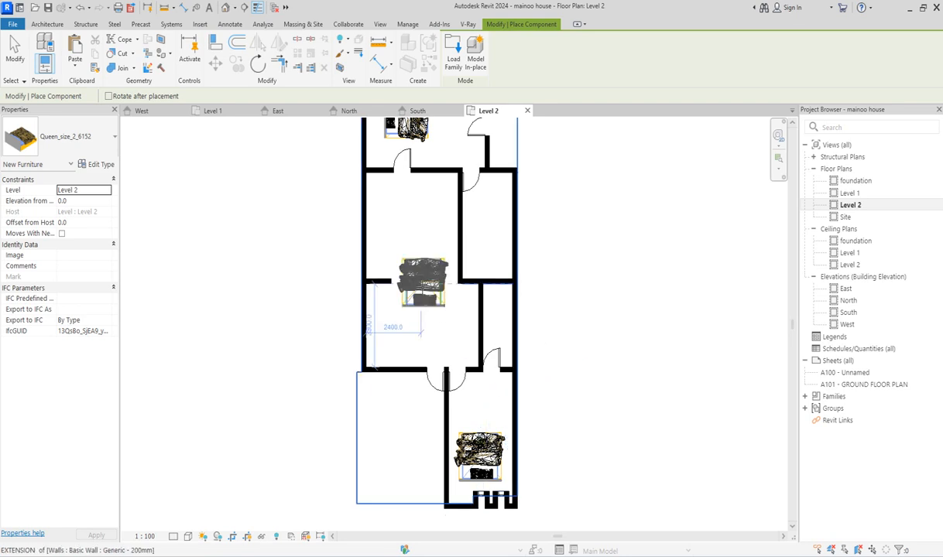
key(Escape)
key(Escape)
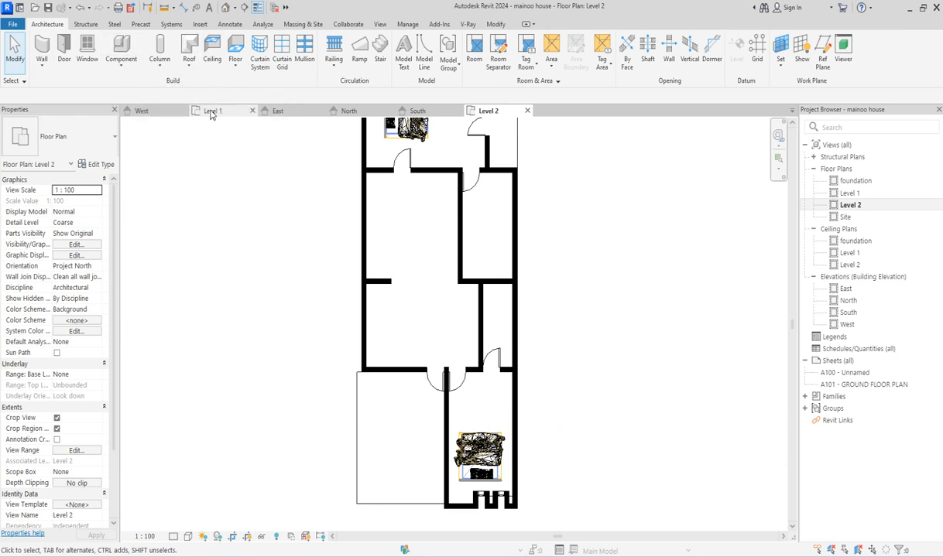
Draw a 900 by 700 mm detail-line rectangle as a desk in the outer wall corner of the room adjoining the rear bedroom
click(230, 24)
click(246, 47)
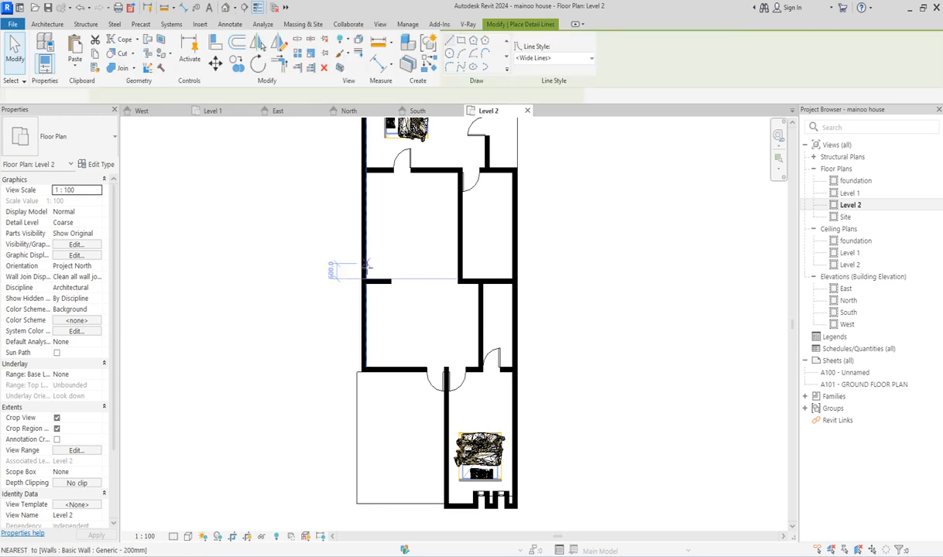
scroll(379, 170, up, 2)
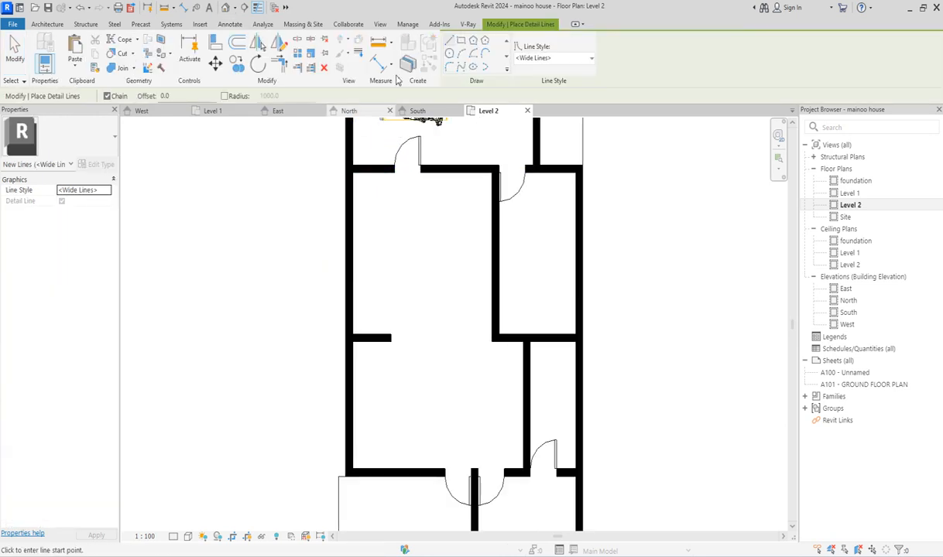
click(461, 42)
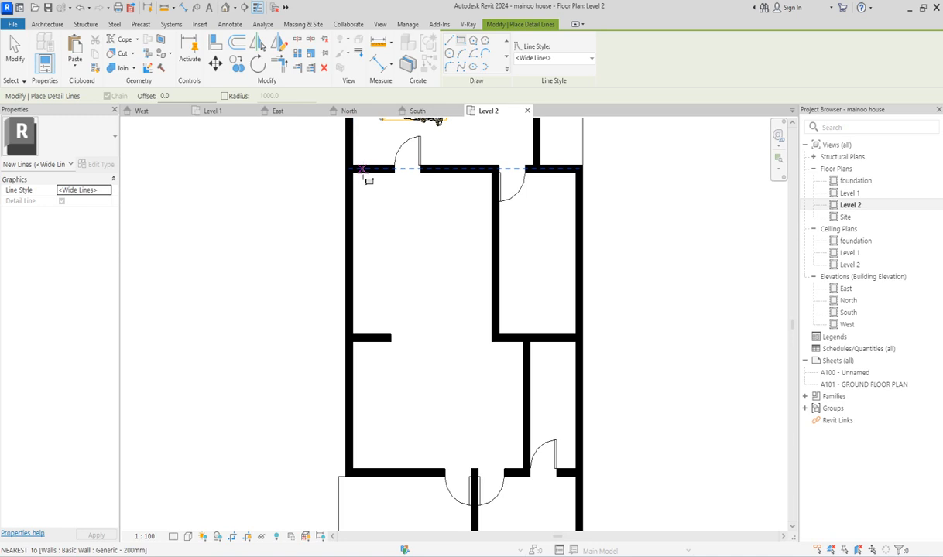
click(354, 172)
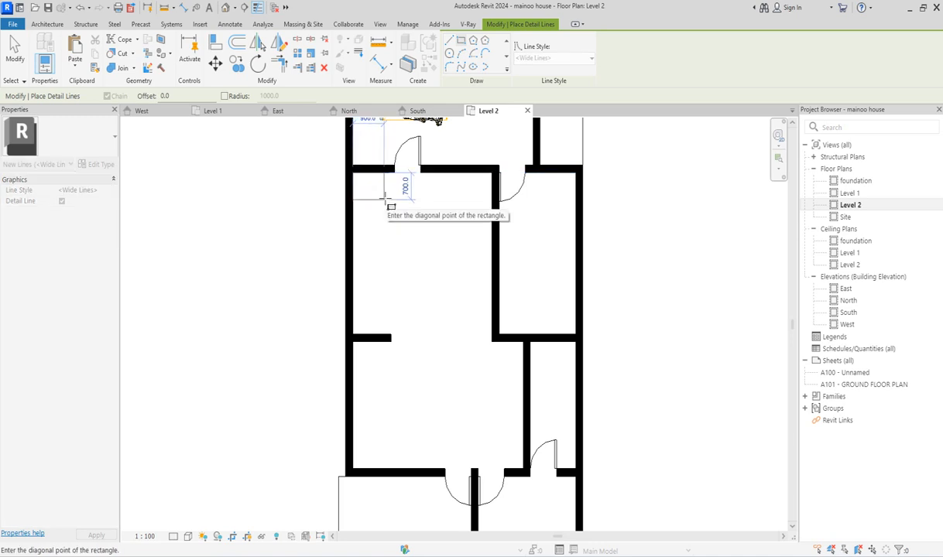
click(384, 200)
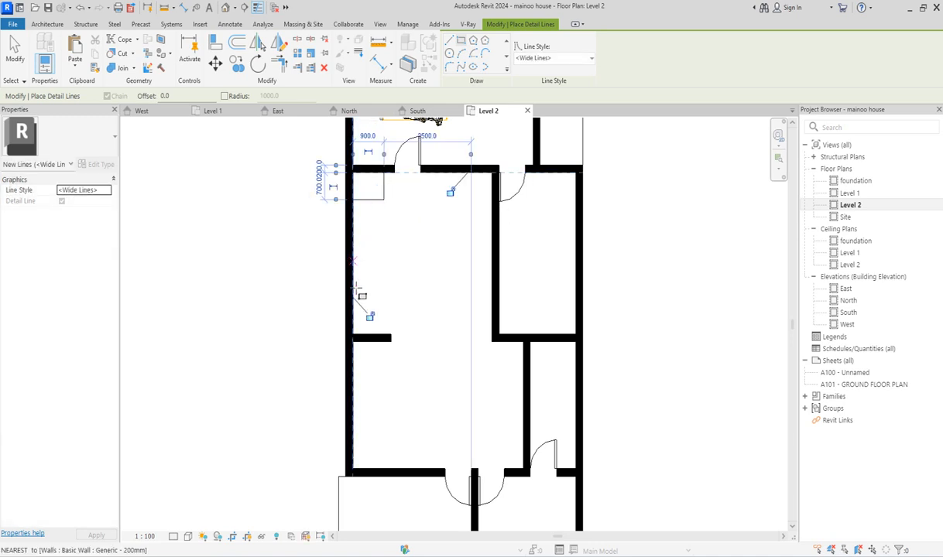
Draw a second desk rectangle, 900 mm wide and about 658 mm deep, in the corner against the short wall stub
click(353, 331)
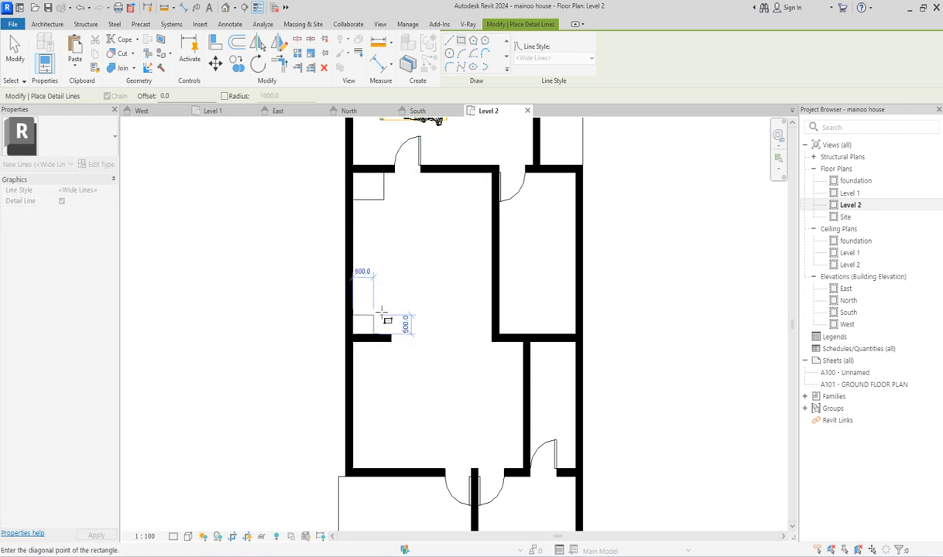
click(383, 309)
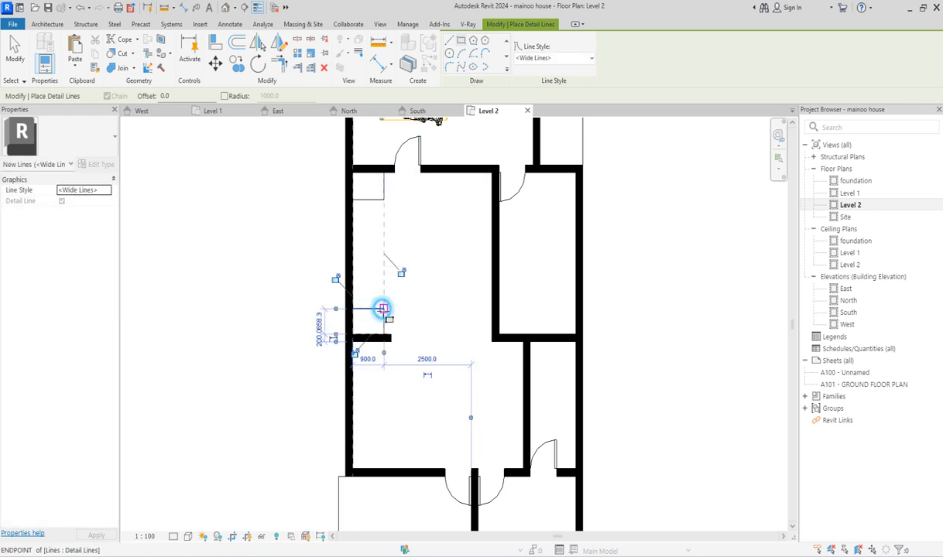
scroll(412, 218, up, 2)
right_click(219, 205)
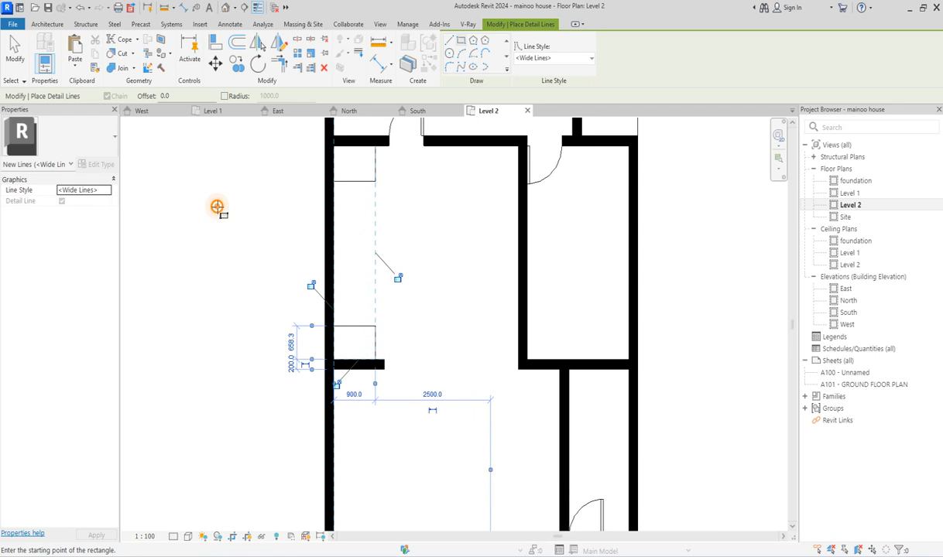
right_click(236, 209)
click(281, 220)
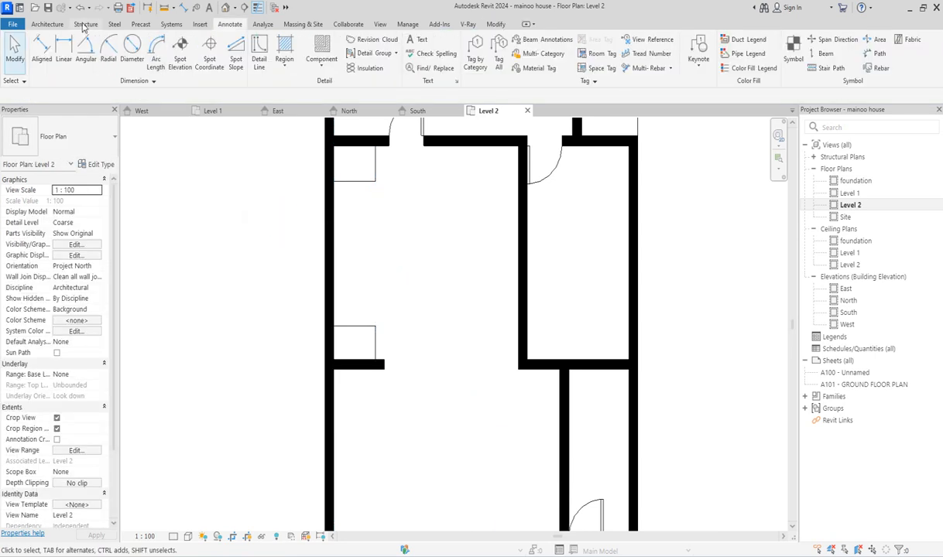
Place a Cosmos Armchair 008 facing the first desk, about 500 mm from the outer side wall
click(38, 24)
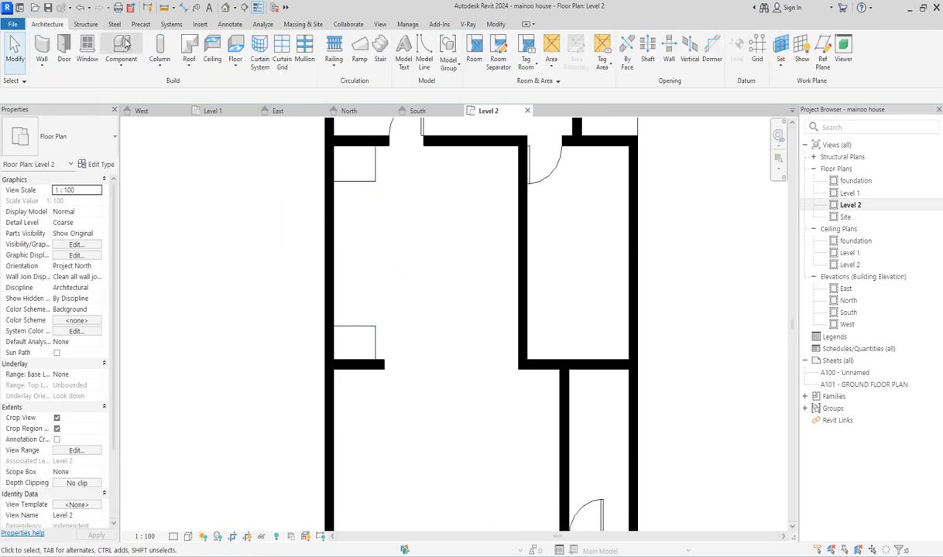
click(87, 48)
click(90, 147)
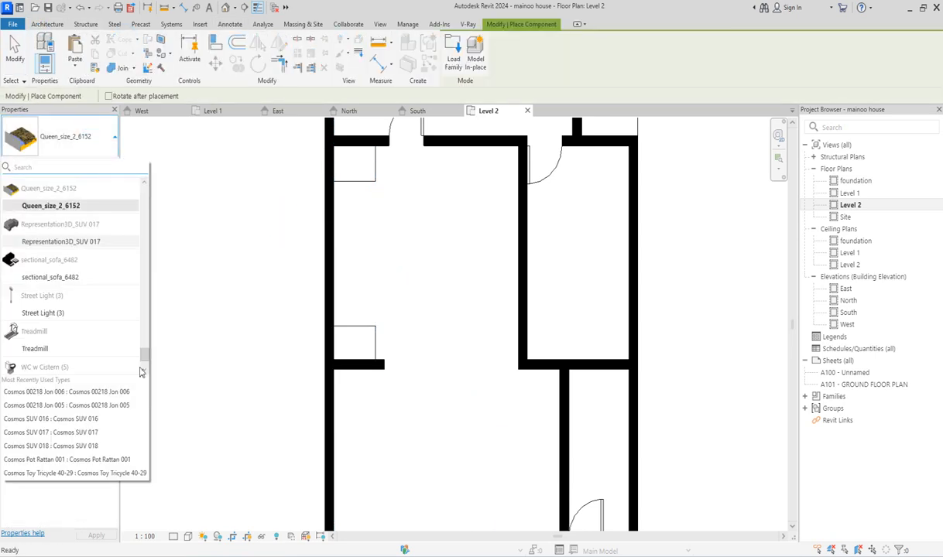
drag(147, 359, 181, 100)
drag(146, 192, 146, 217)
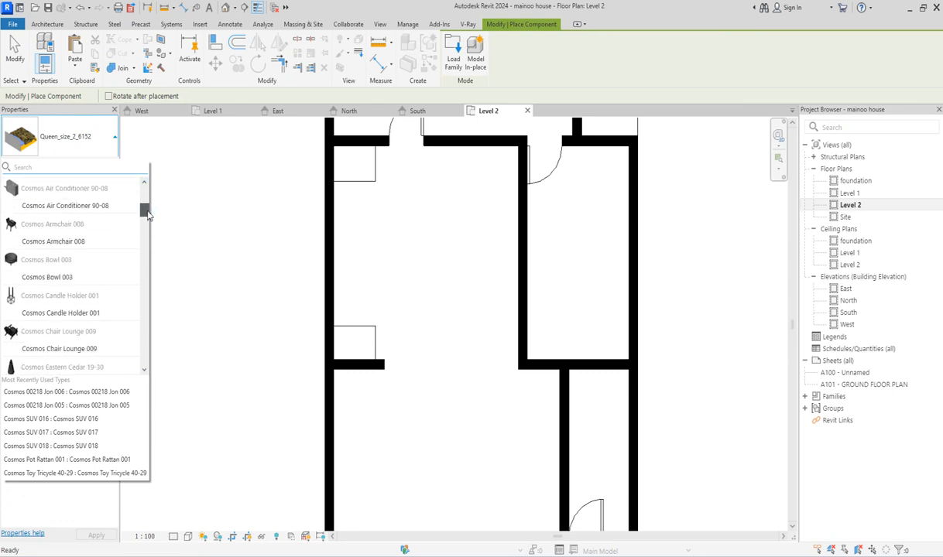
click(54, 236)
scroll(349, 189, up, 2)
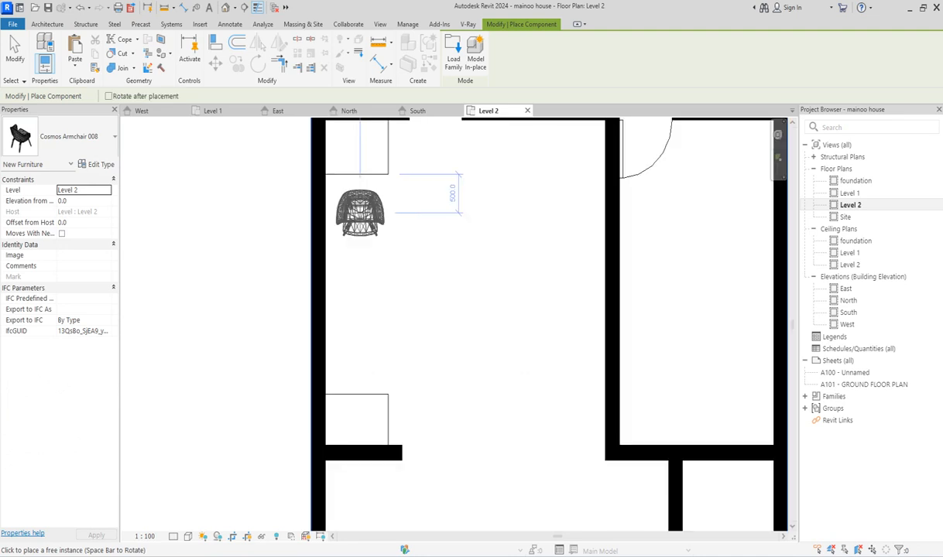
click(360, 209)
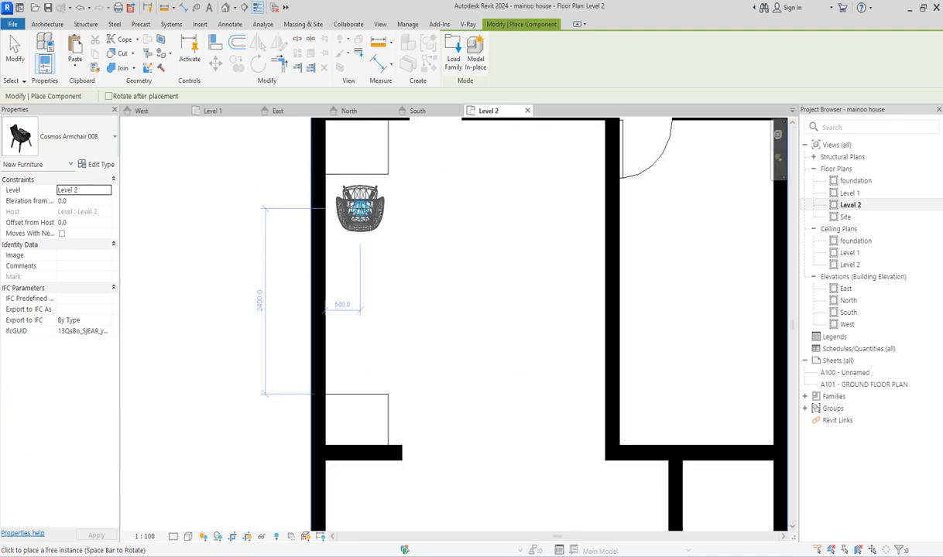
Place a second Cosmos Armchair 008, turned around to face the desk at the wall stub, and finish placing
key(space)
key(space)
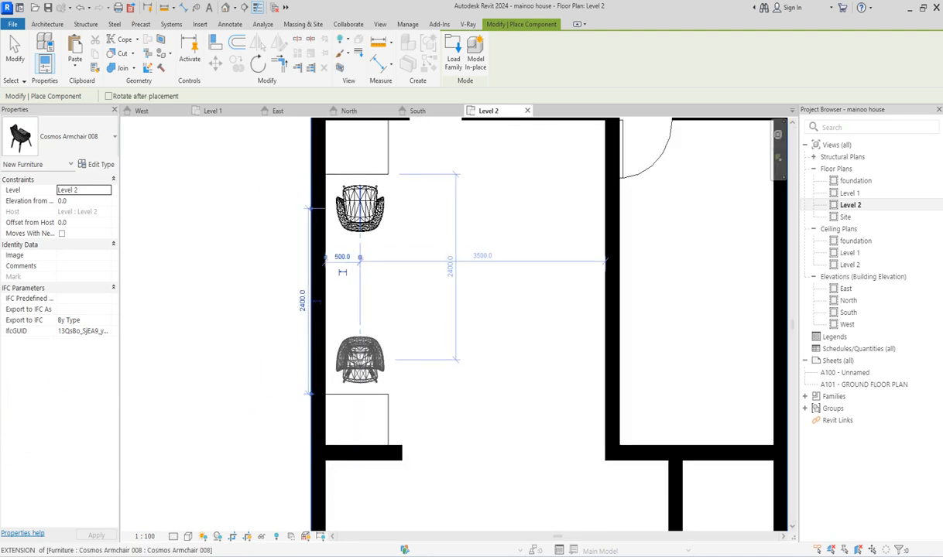
click(360, 352)
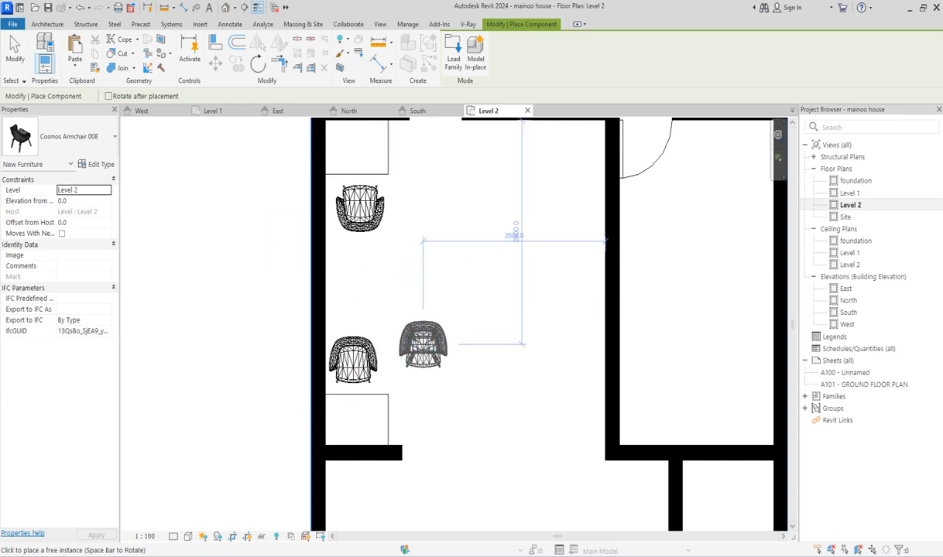
key(Escape)
key(Escape)
Place a Cosmos Armchair 008 in the living area beyond the wall stub, about 900 mm in from the stub's face
scroll(410, 313, down, 1)
scroll(410, 314, down, 5)
scroll(422, 364, up, 4)
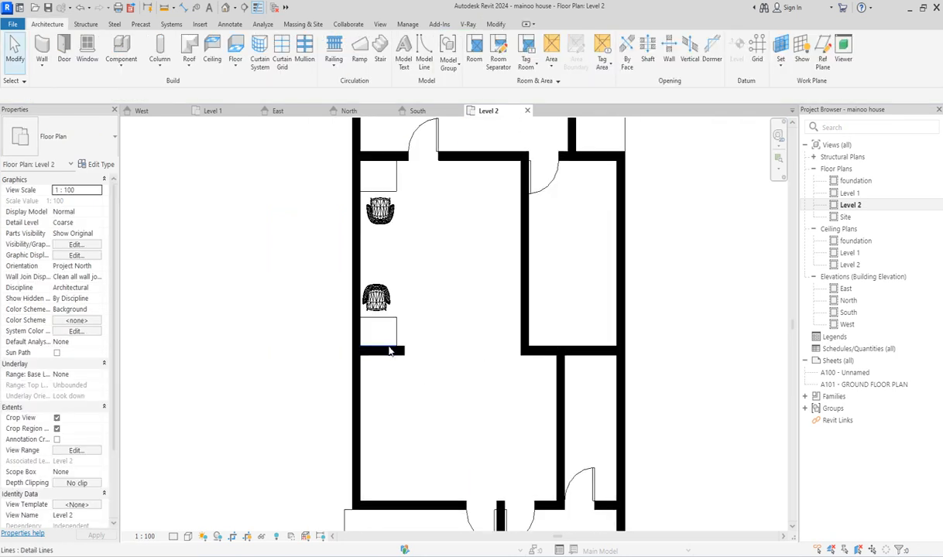
scroll(446, 309, down, 3)
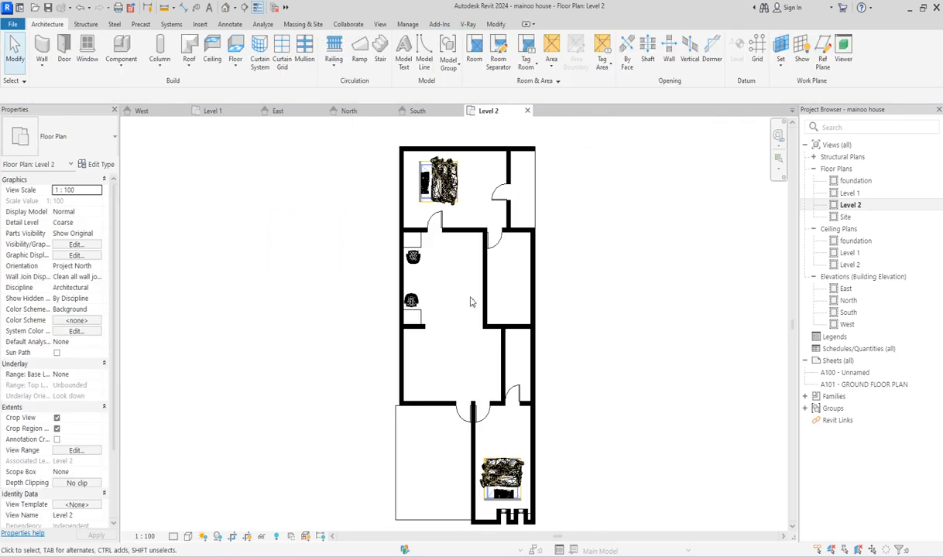
scroll(428, 352, down, 1)
scroll(427, 361, up, 2)
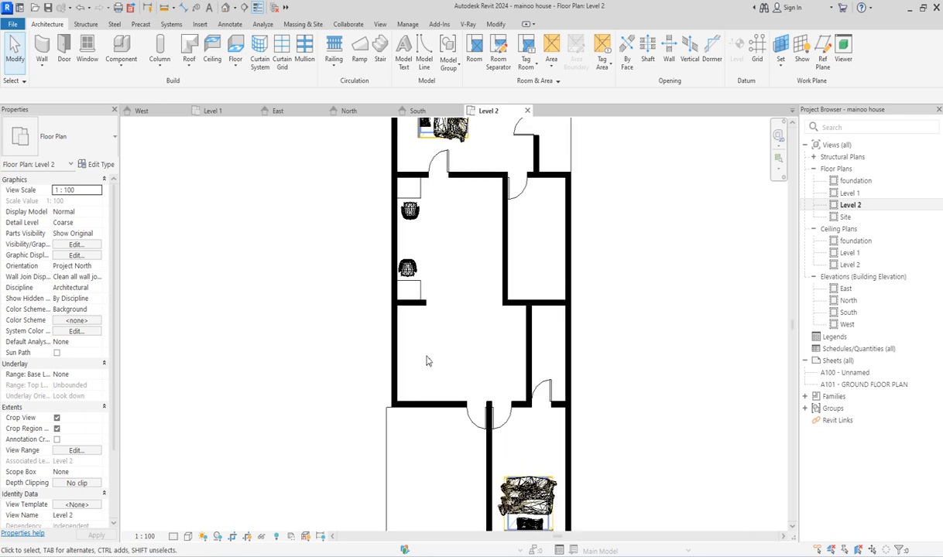
click(120, 50)
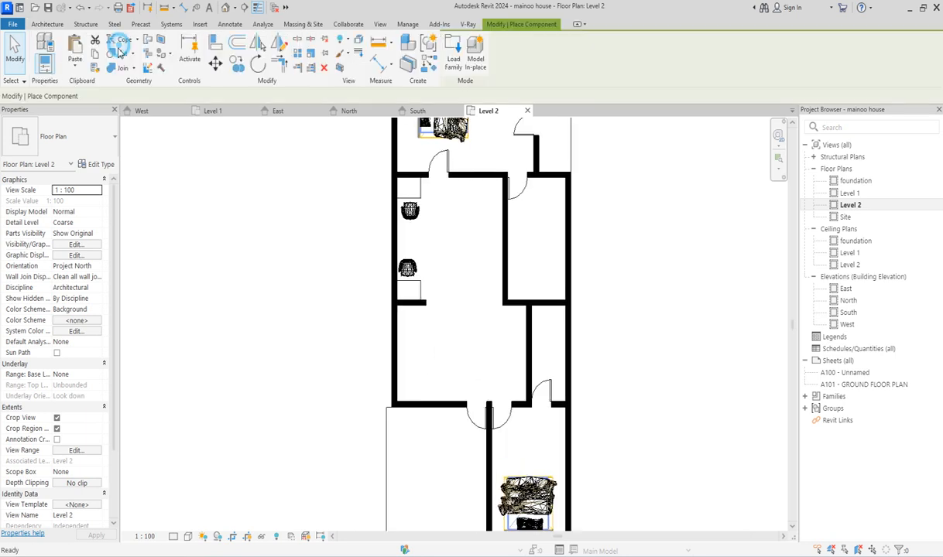
click(113, 146)
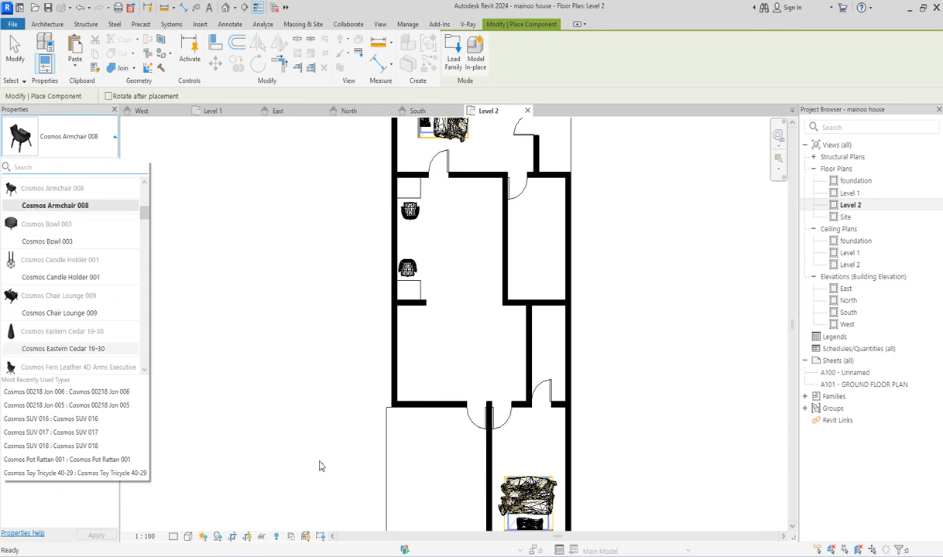
click(52, 203)
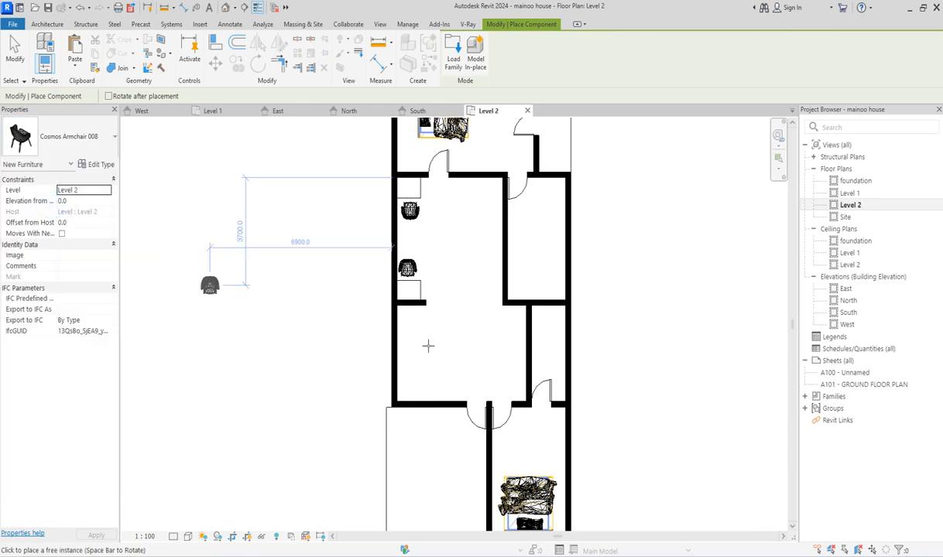
scroll(450, 328, up, 2)
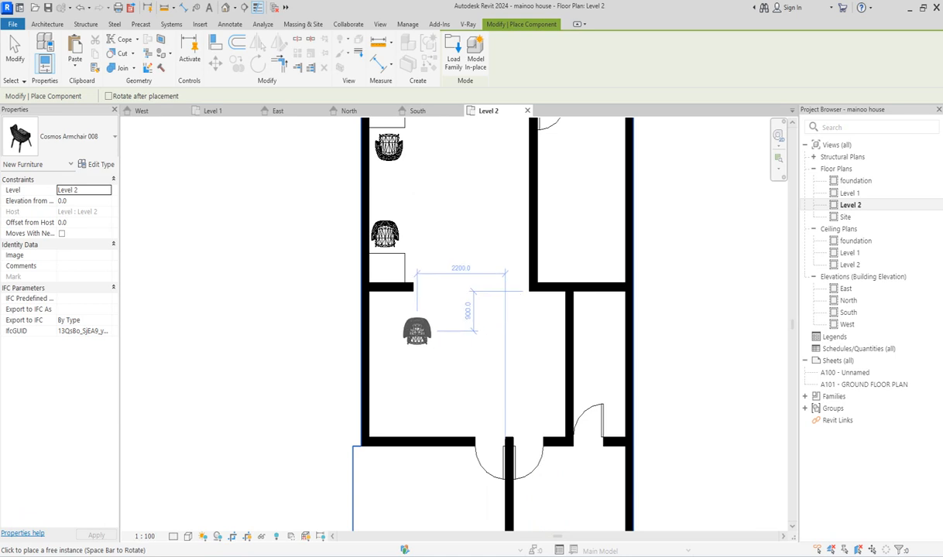
click(428, 332)
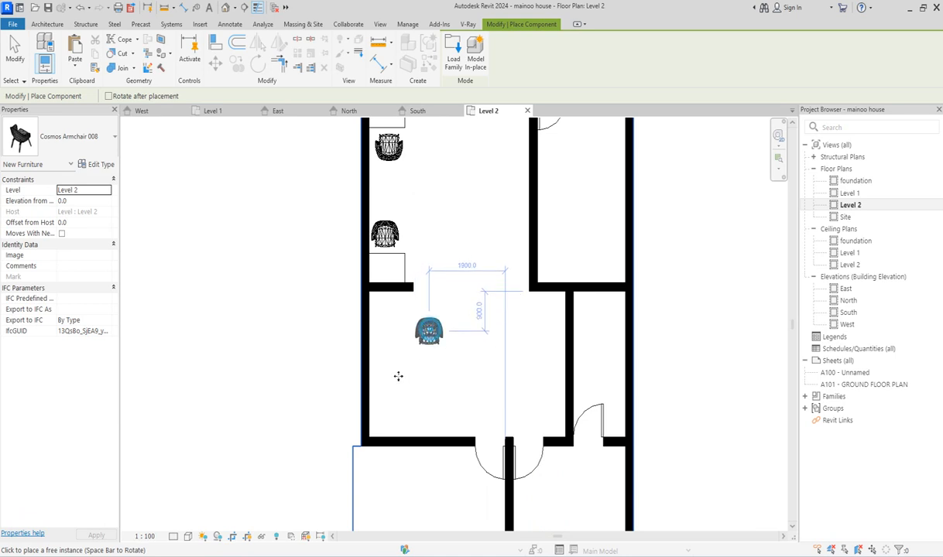
Place two more armchairs, one turned sideways about 700 mm from the outer wall, one facing the first about 1500 mm from that wall
key(space)
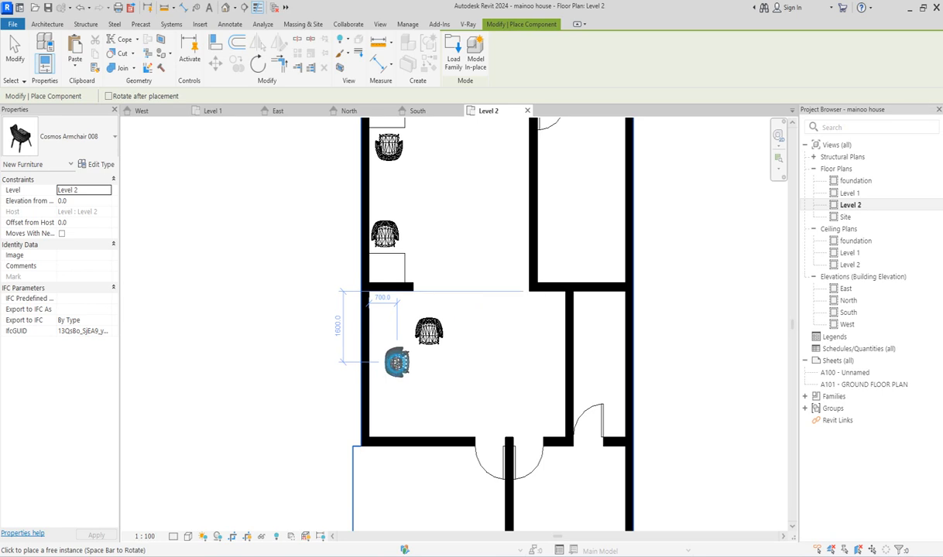
click(396, 361)
key(space)
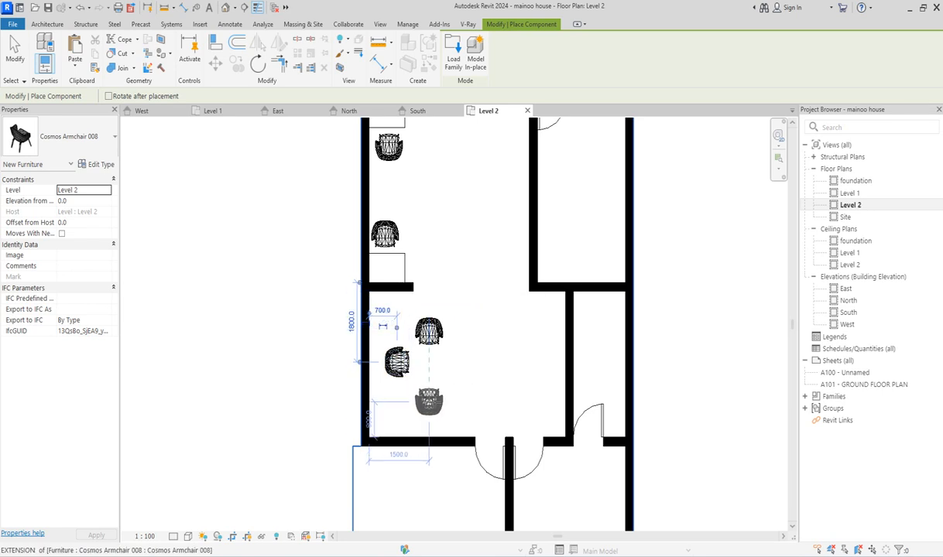
click(429, 399)
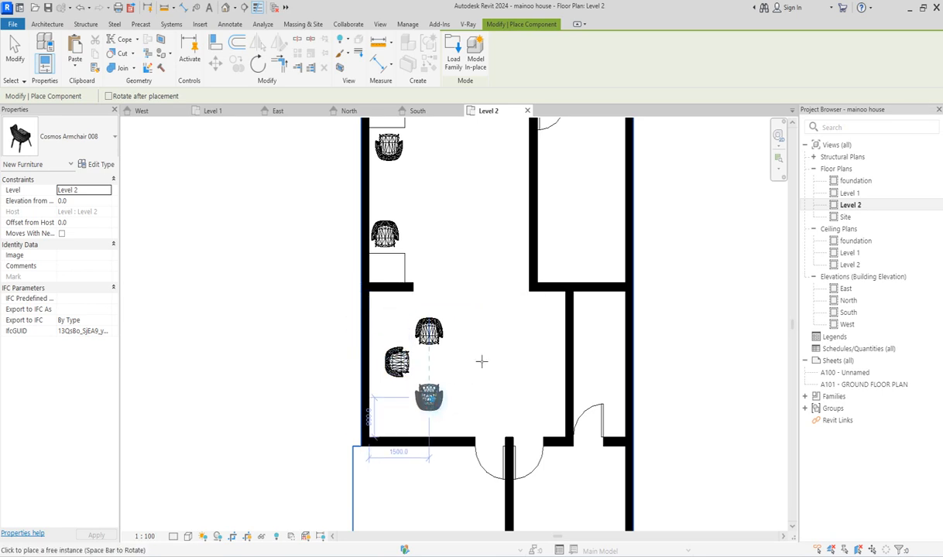
key(Escape)
key(Escape)
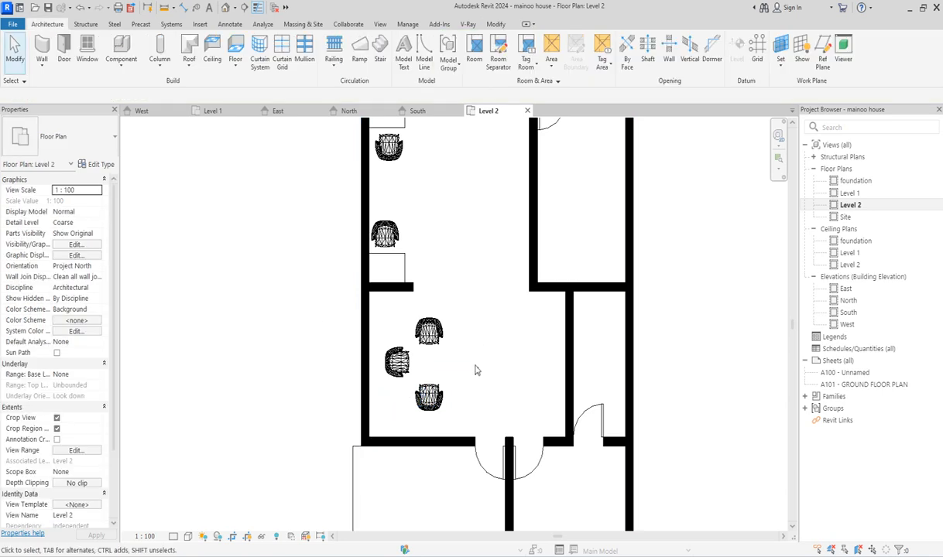
Place an Entertainment_Center_7110 beside the wall opposite the armchairs, rotated parallel to that wall with its screen facing the seating
click(123, 48)
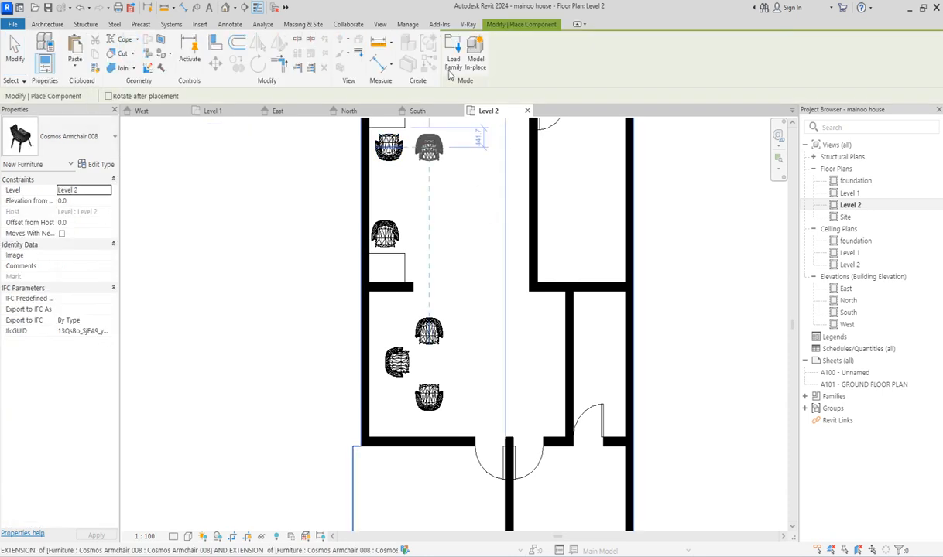
click(78, 136)
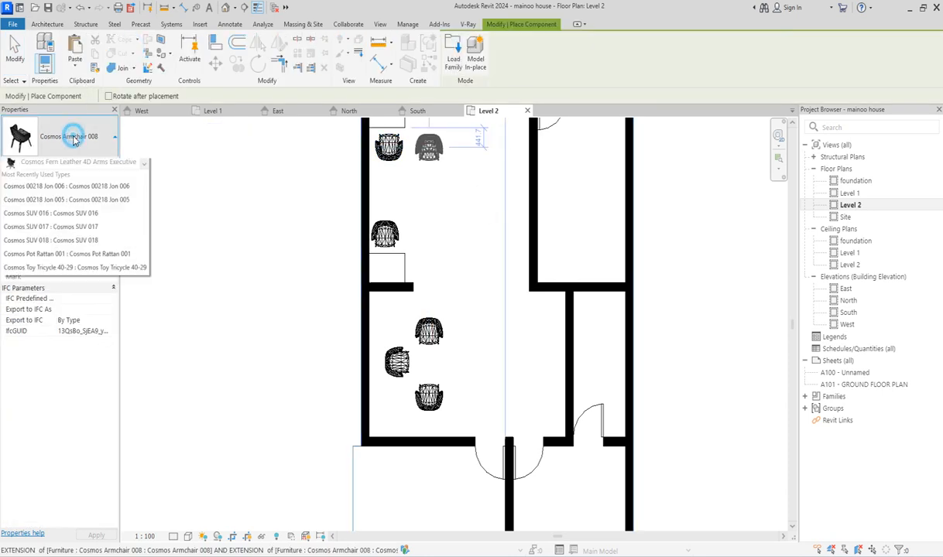
drag(149, 220, 137, 271)
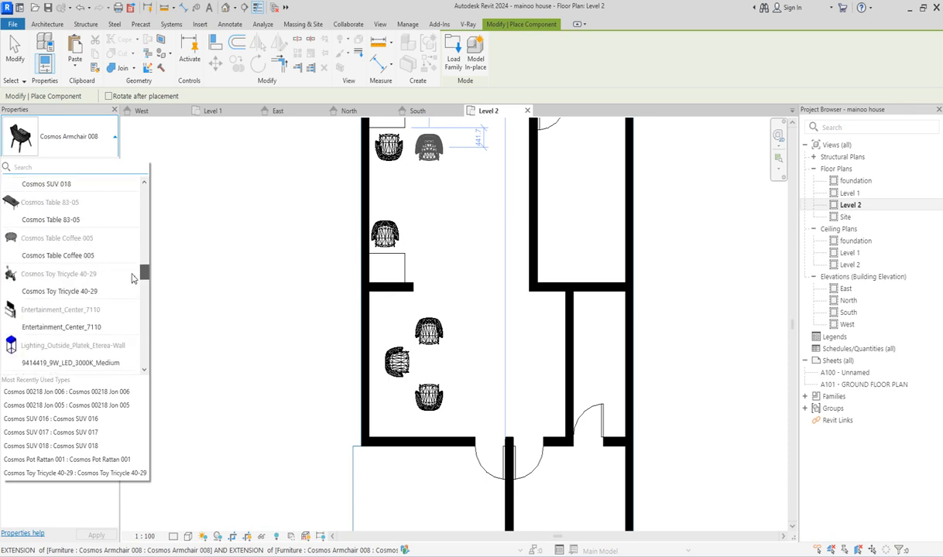
click(60, 329)
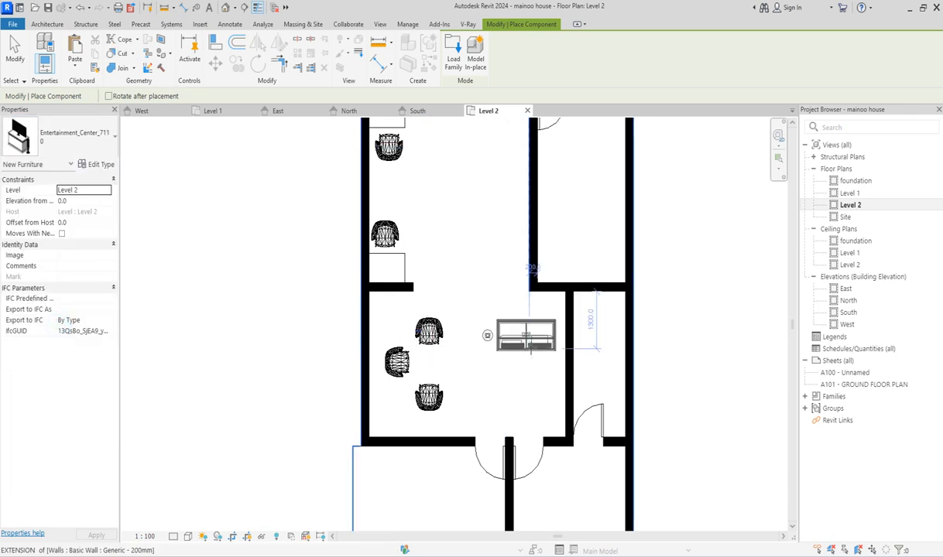
key(space)
key(space)
key(space)
key(space)
key(space)
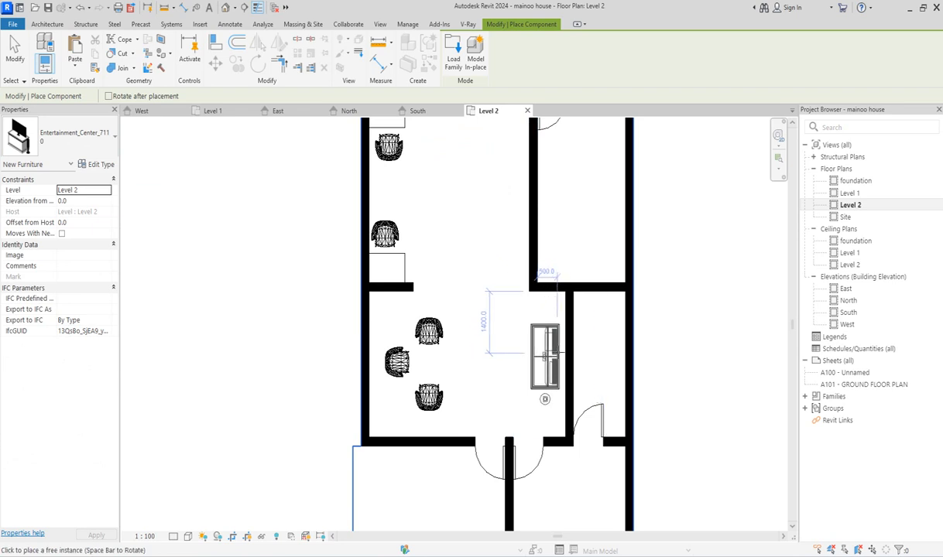
click(551, 353)
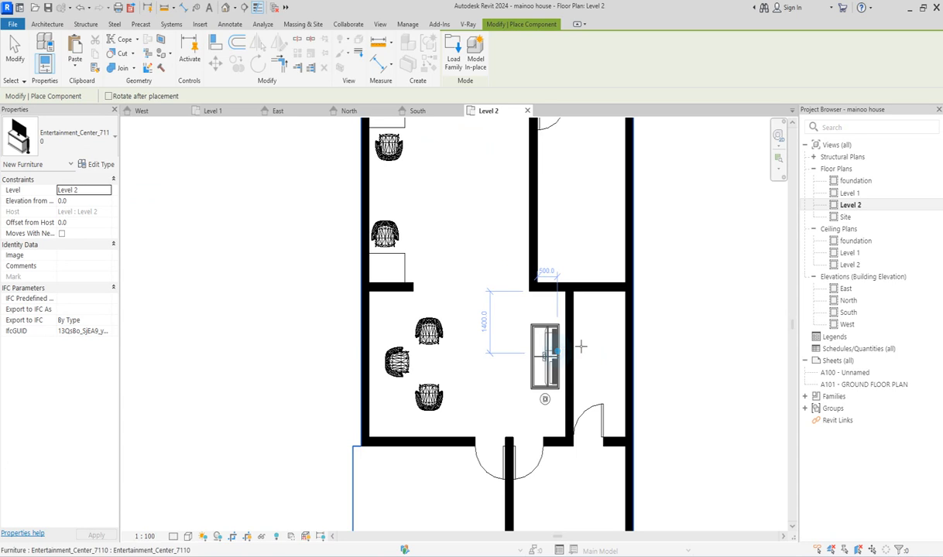
key(Escape)
key(Escape)
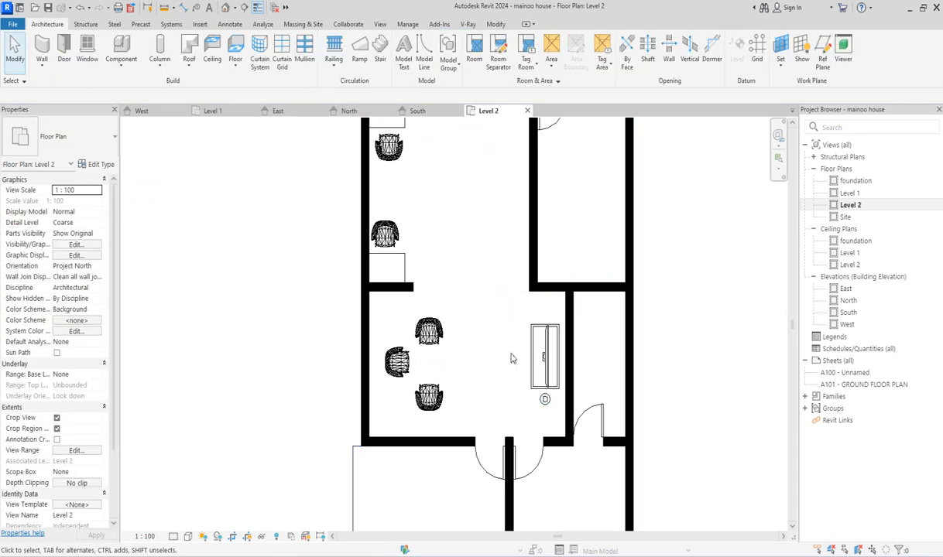
Set up an architectural wall of type Curtain Wall with a base offset of 400 mm and an unconnected height of 2200 mm
scroll(496, 356, down, 2)
scroll(496, 464, up, 2)
scroll(433, 406, down, 2)
scroll(476, 410, up, 2)
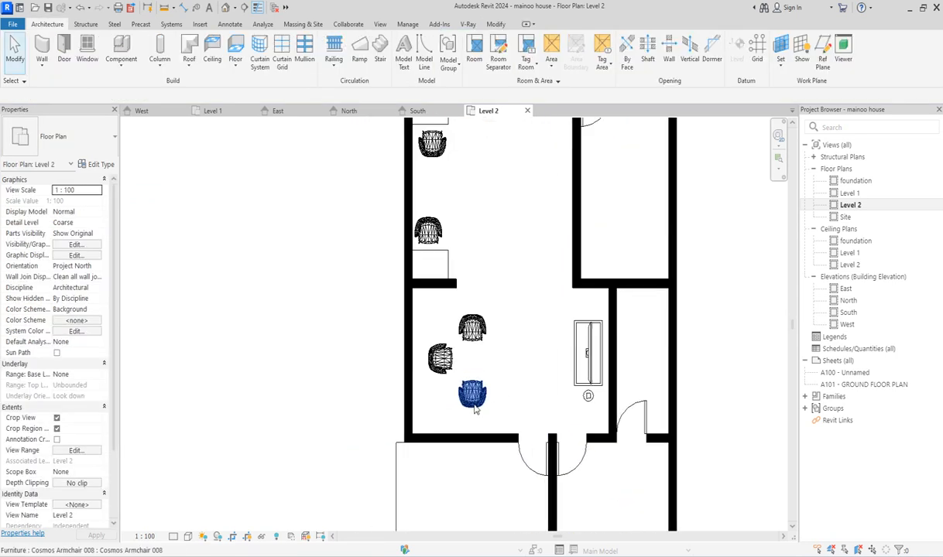
scroll(457, 449, down, 3)
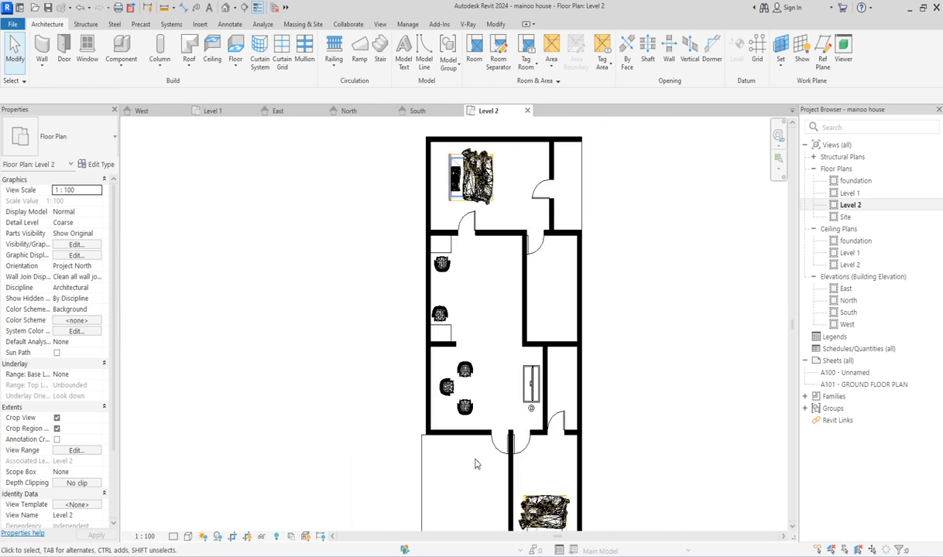
scroll(503, 434, up, 3)
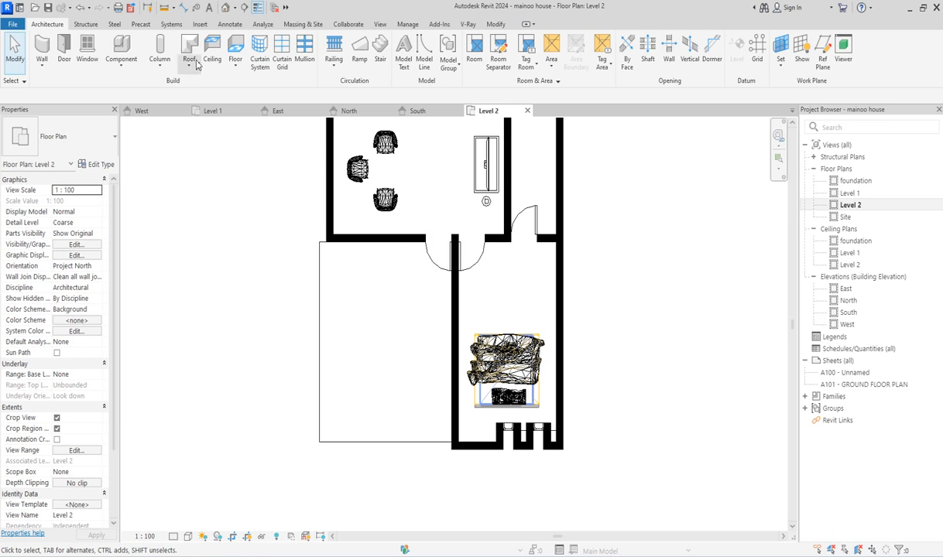
click(46, 69)
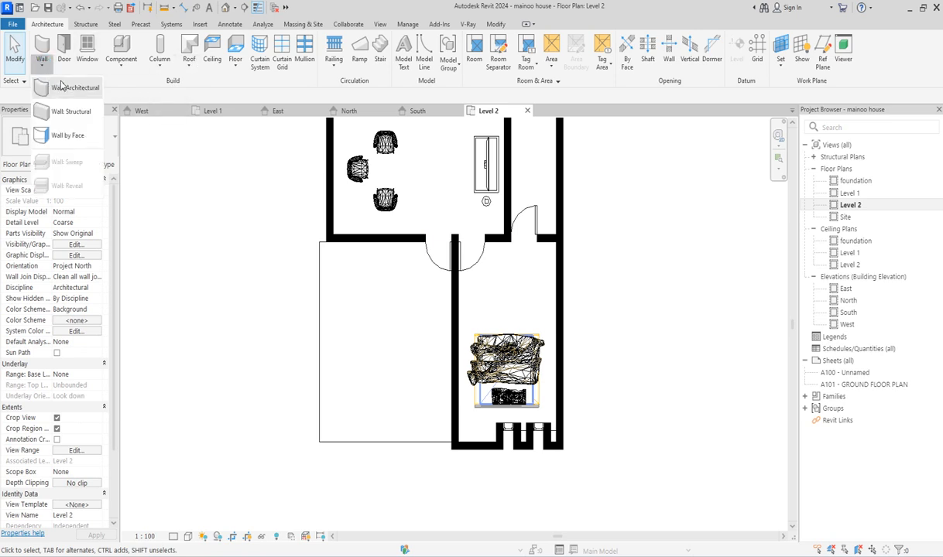
click(66, 91)
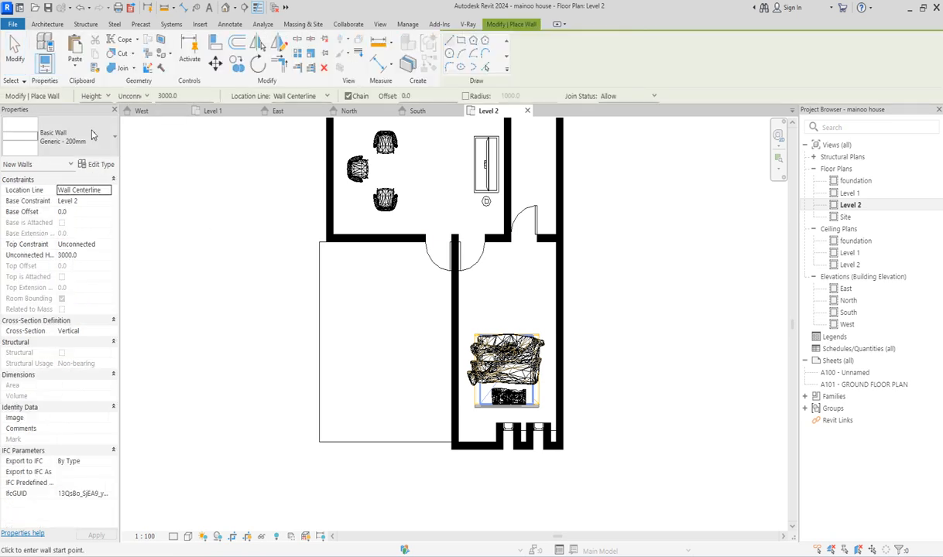
click(92, 142)
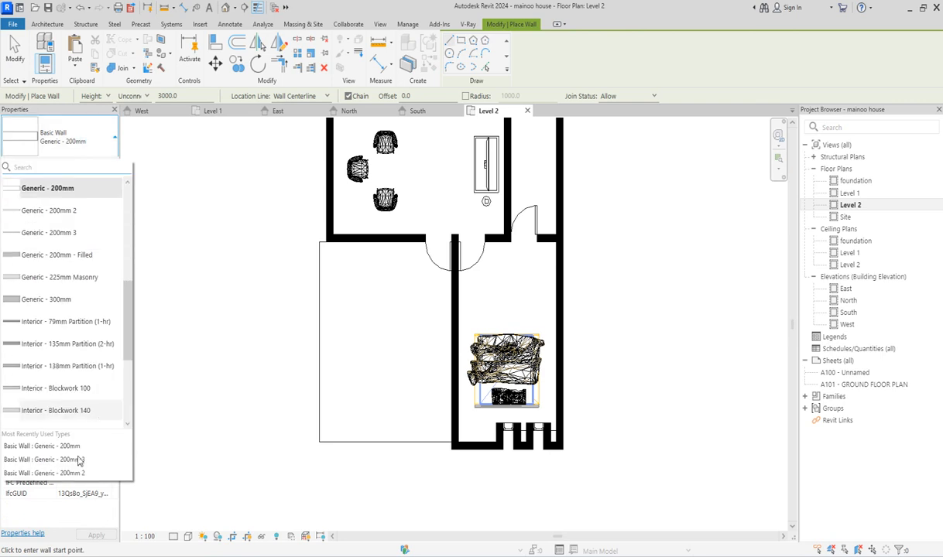
scroll(88, 393, down, 3)
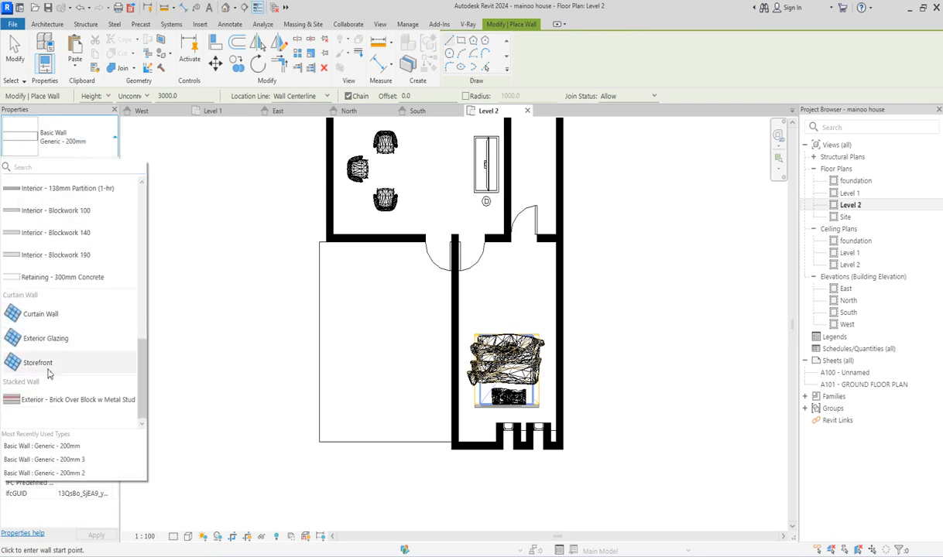
click(43, 315)
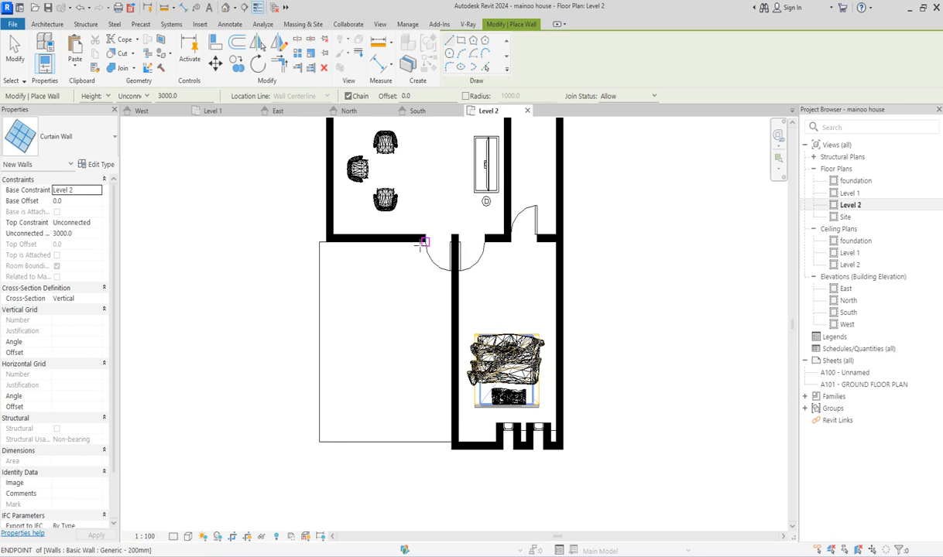
scroll(379, 238, up, 2)
scroll(333, 236, up, 2)
click(98, 234)
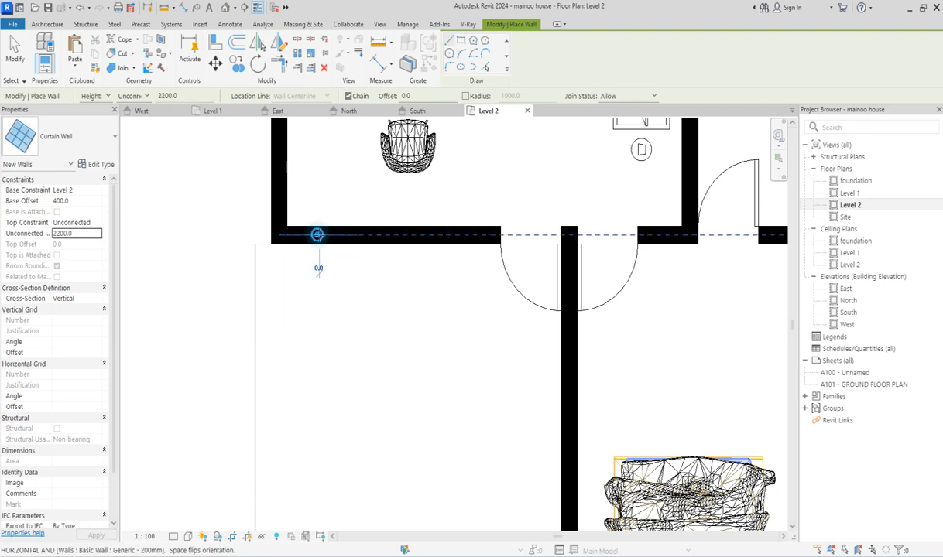
Draw an 1800 mm curtain wall along the armchair room's front wall, starting 400 mm from the outer side wall, and finish the command
click(318, 235)
click(463, 234)
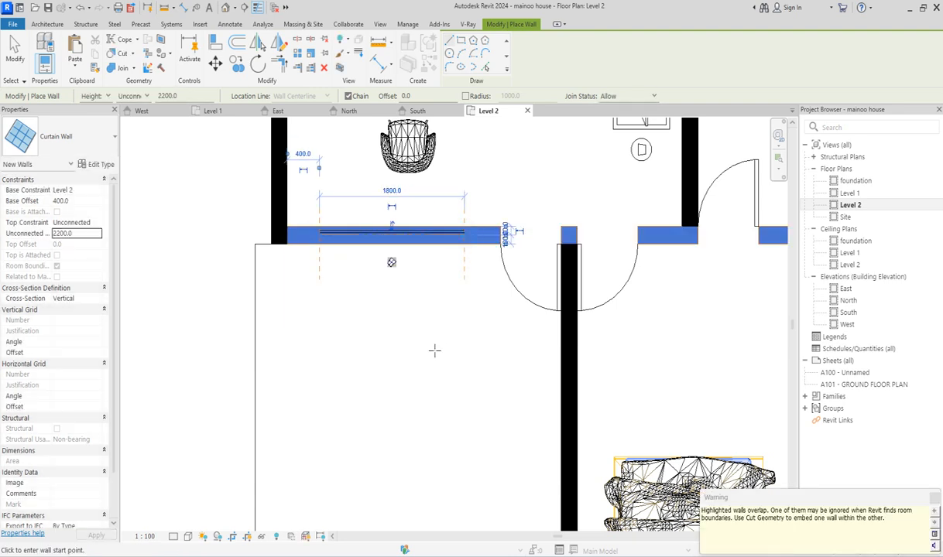
scroll(431, 348, down, 2)
right_click(442, 342)
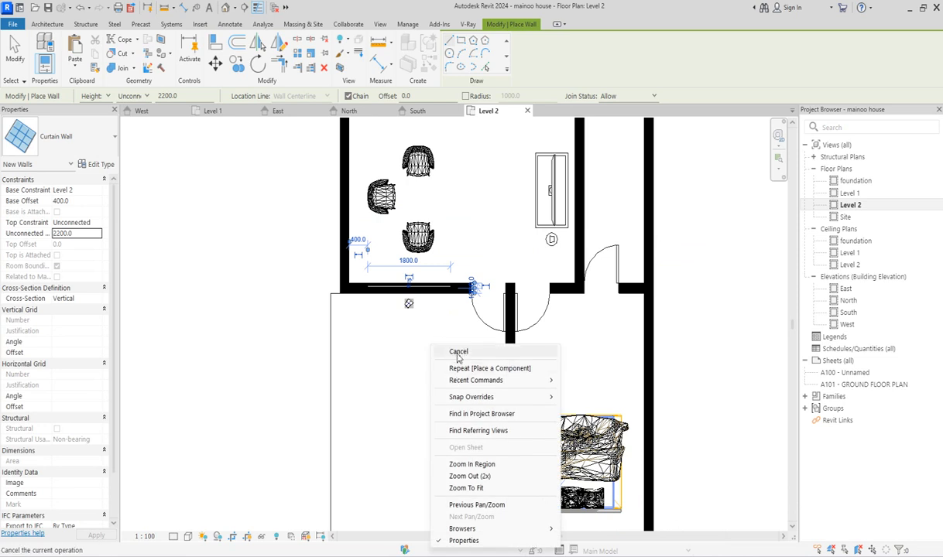
click(453, 352)
right_click(424, 364)
click(437, 162)
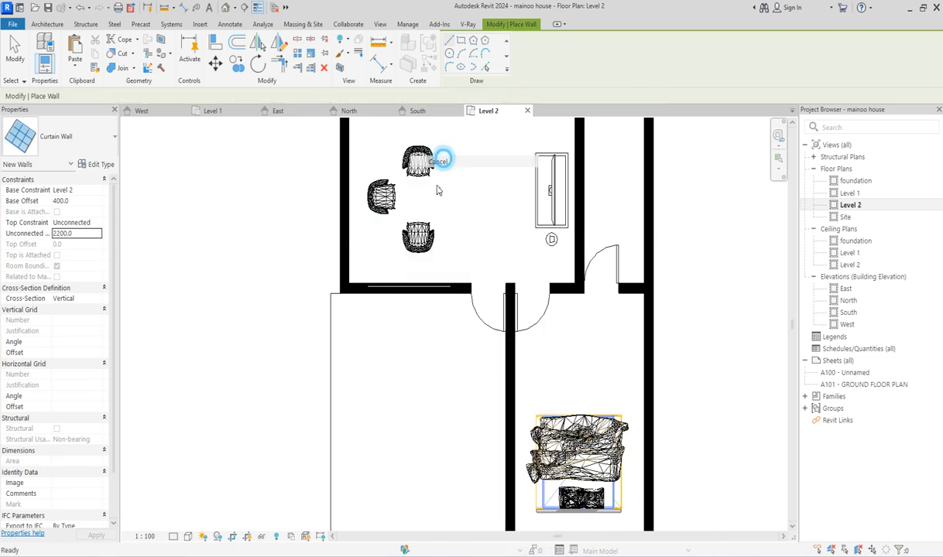
Enable Automatically Embed in the curtain wall's type properties so it cuts into the front wall
click(414, 290)
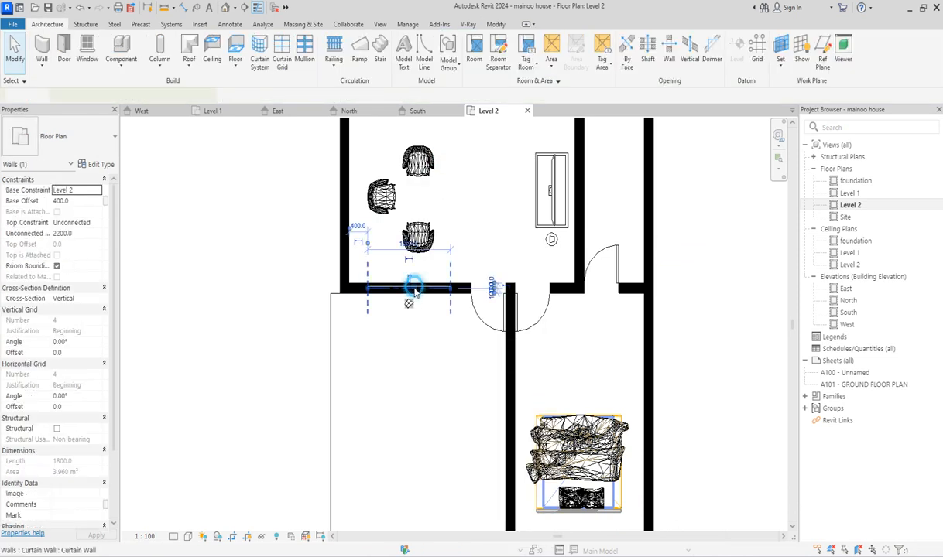
click(100, 165)
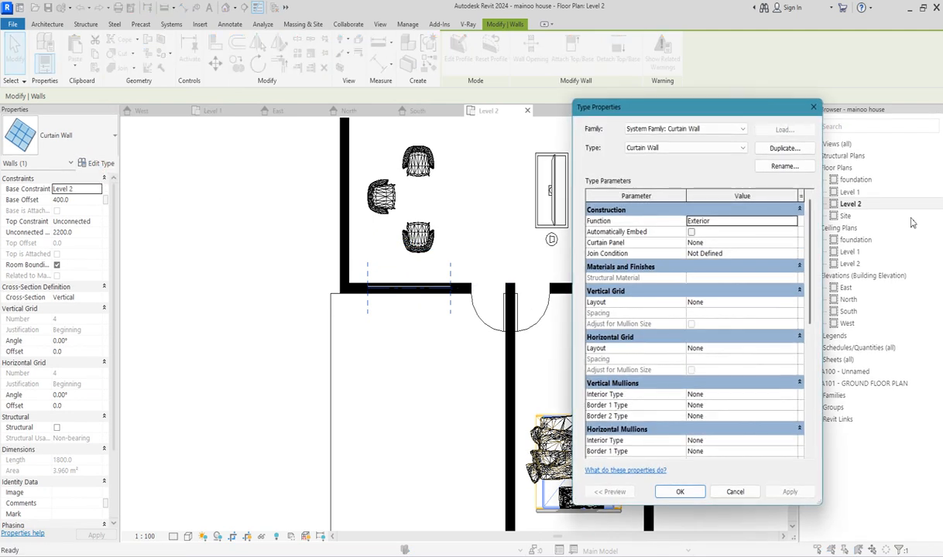
click(693, 232)
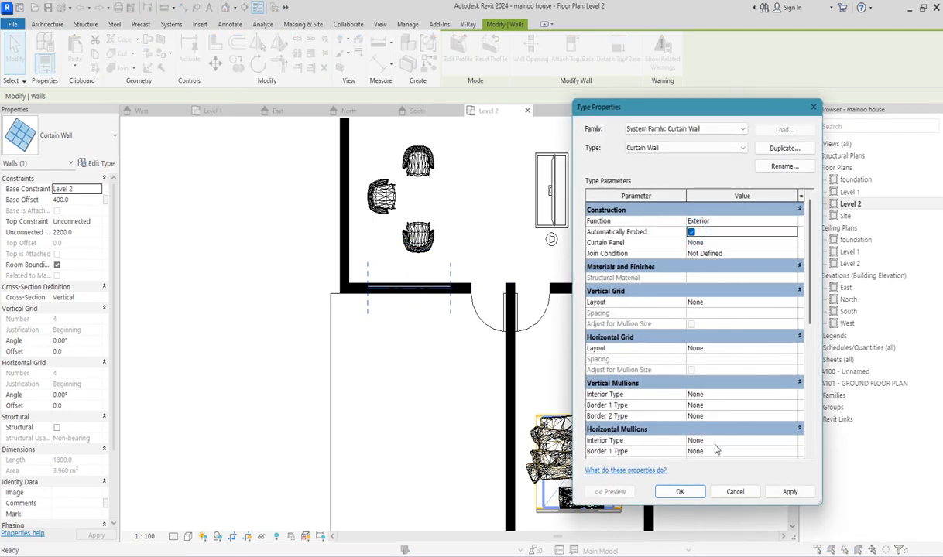
click(684, 492)
key(Escape)
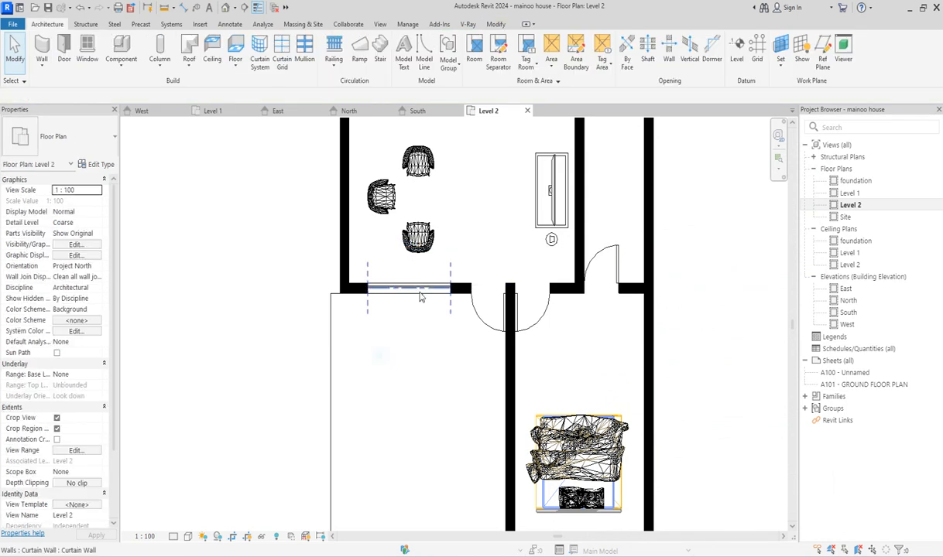
Inspect the embedded curtain wall in the Level 2 plan and in the South elevation
scroll(424, 291, up, 3)
scroll(402, 415, down, 3)
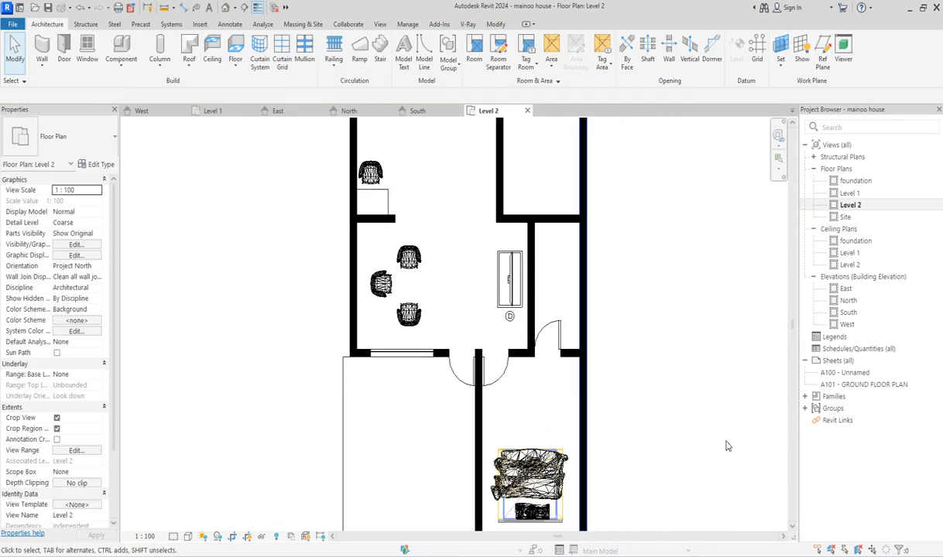
double_click(852, 313)
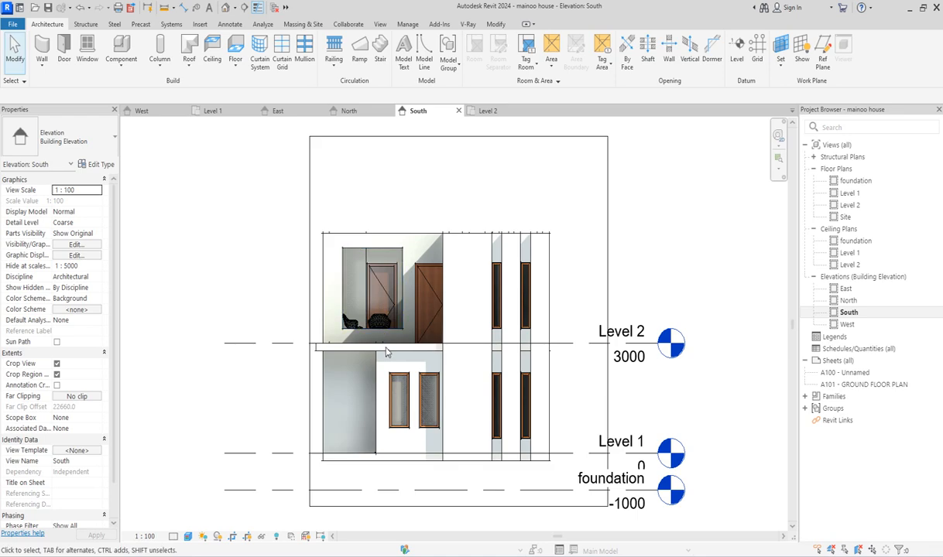
scroll(412, 368, down, 1)
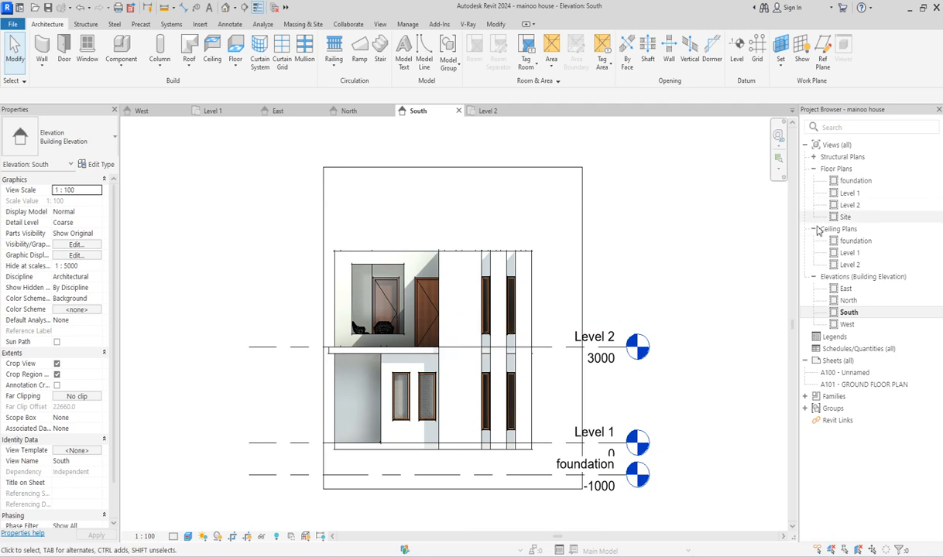
Review the labelled Level 1 floor plan and compare its room layout with the Level 2 plan
double_click(849, 193)
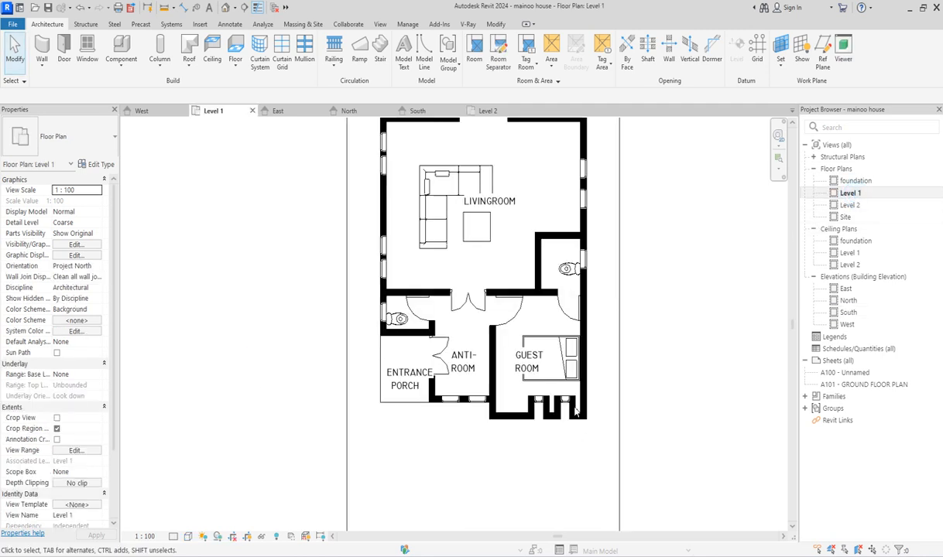
scroll(588, 254, down, 5)
scroll(588, 254, up, 1)
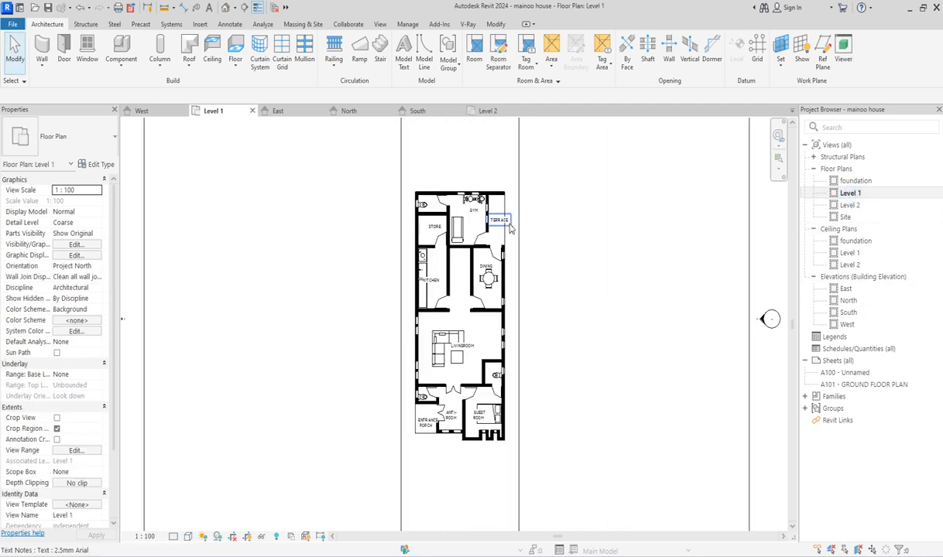
click(850, 206)
double_click(851, 206)
scroll(456, 259, down, 5)
scroll(440, 241, up, 1)
scroll(439, 241, up, 1)
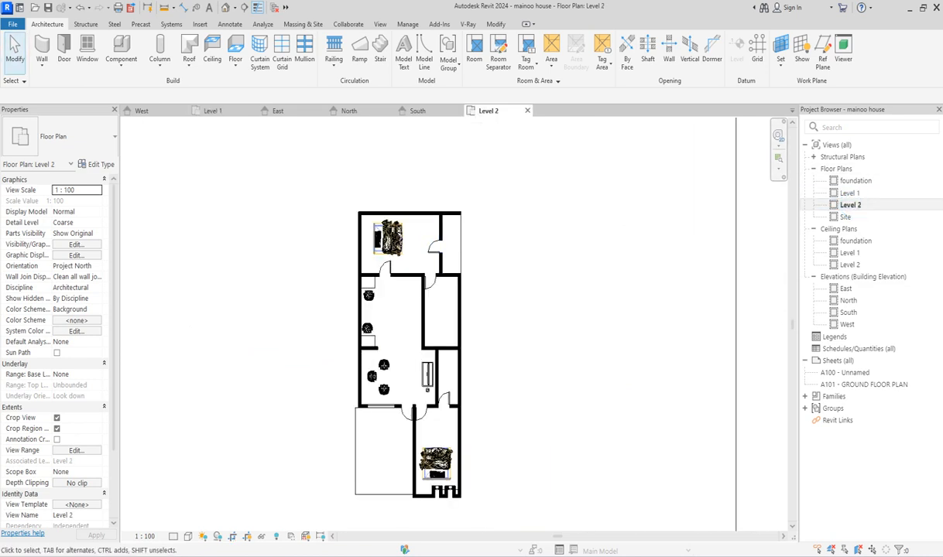
Copy the LIVINGROOM text note from the Level 1 plan and paste it into the Level 2 plan
double_click(850, 193)
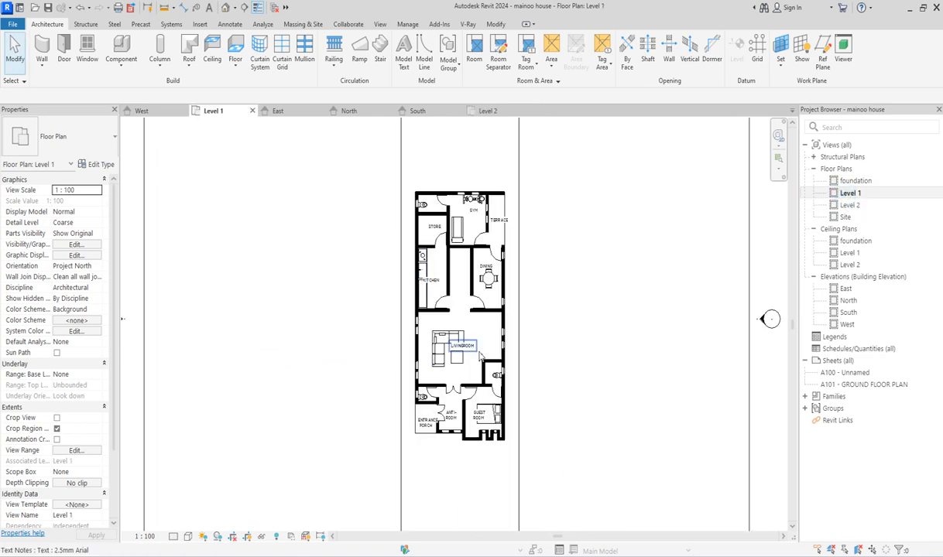
click(477, 347)
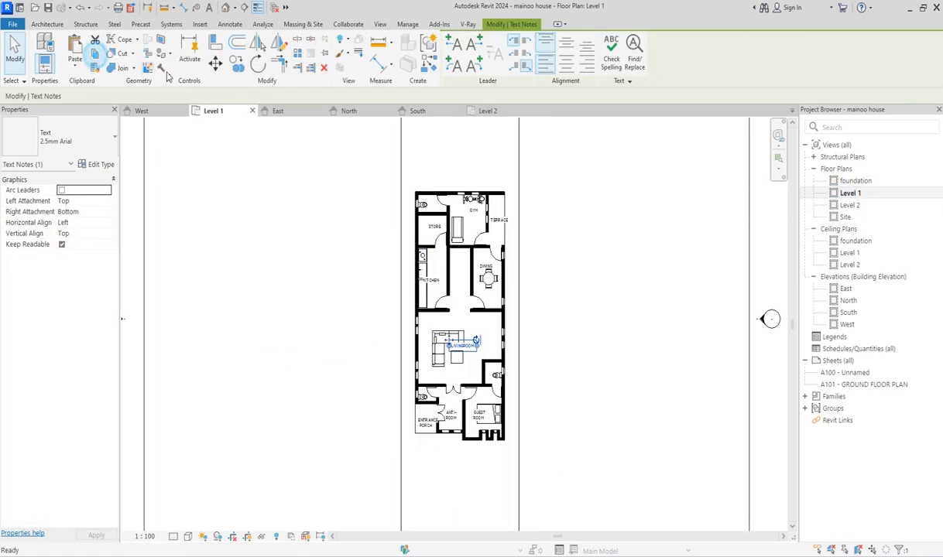
double_click(849, 204)
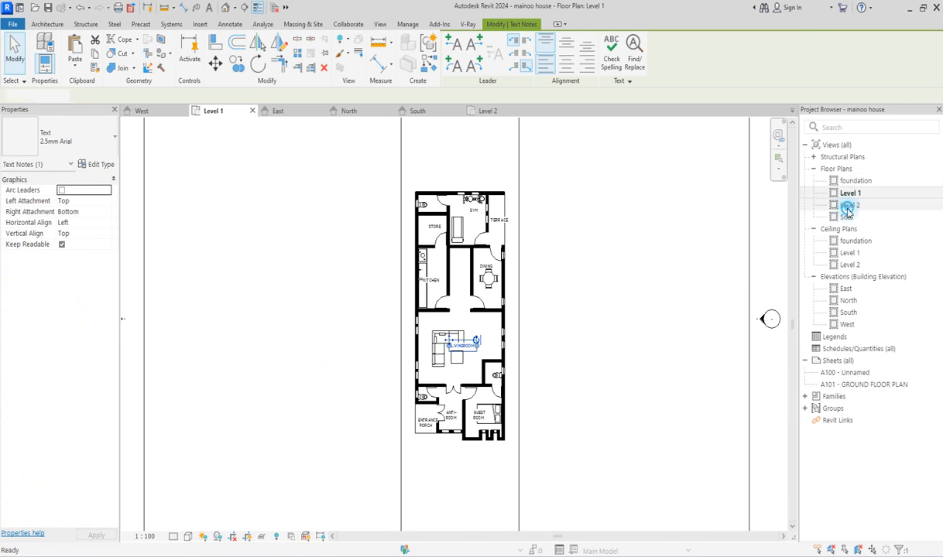
click(72, 61)
click(119, 158)
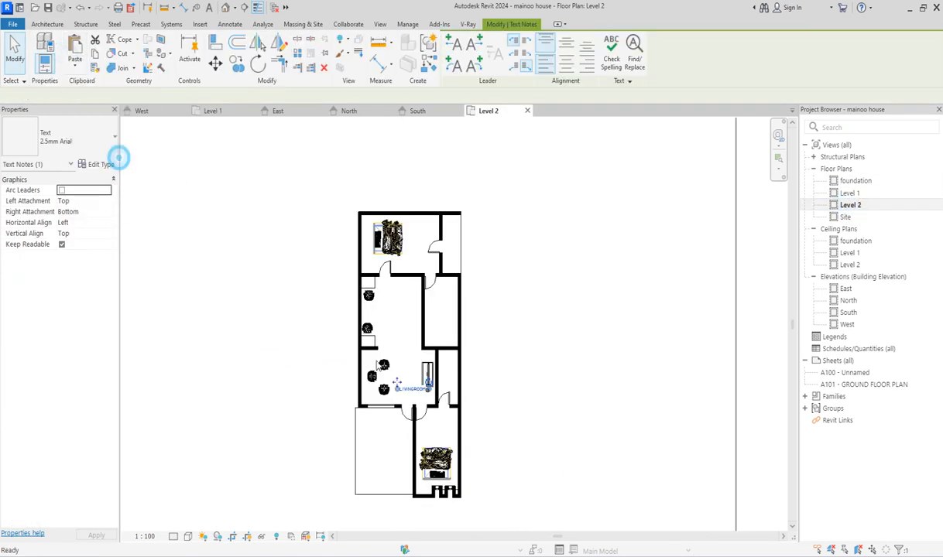
Centre the pasted note between the armchairs and the entertainment center and change its text to FAMILY LOUNGE
scroll(397, 393, up, 5)
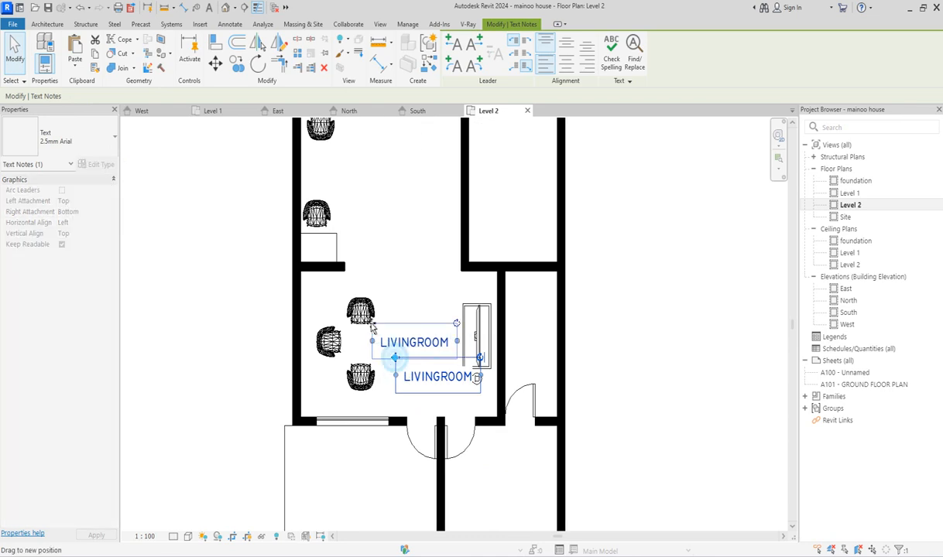
double_click(415, 344)
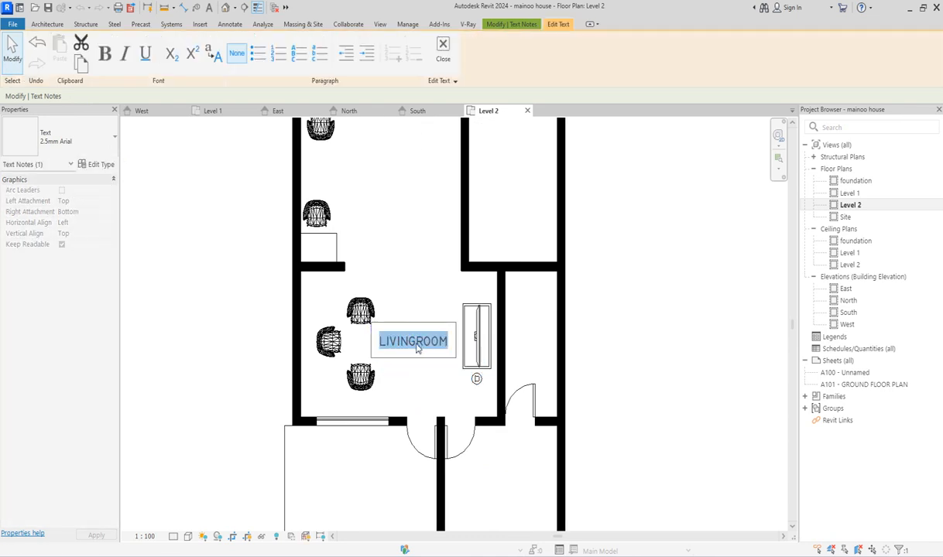
text(FA)
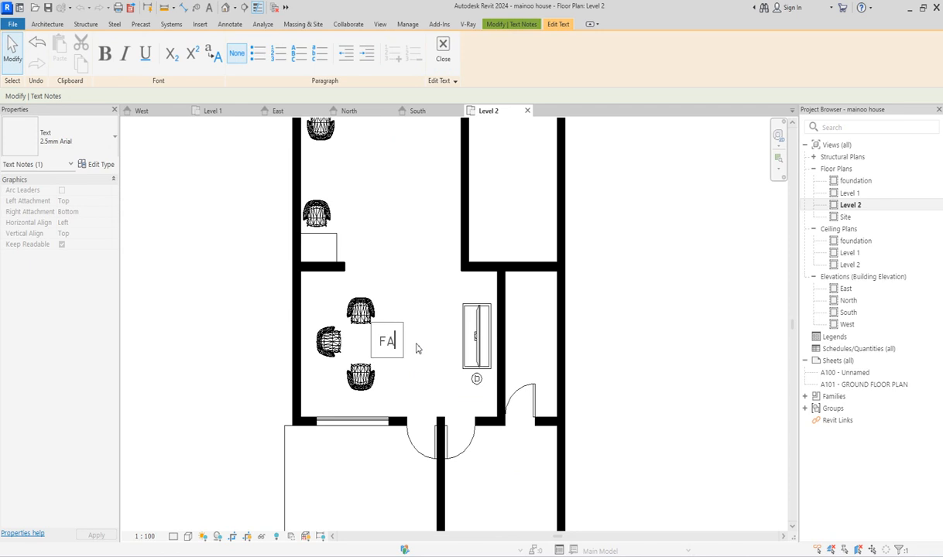
text(MILY LOUNGE)
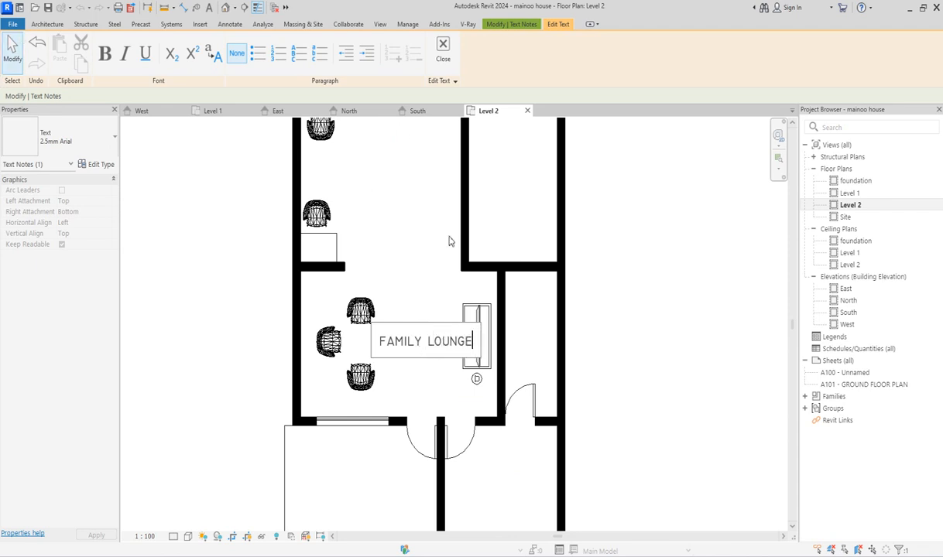
drag(372, 329, 346, 333)
Copy the FAMILY LOUNGE note into both bedrooms, the front terrace, the room beside the desks and the small rear balcony, using Multiple
click(239, 68)
click(400, 337)
scroll(399, 330, down, 3)
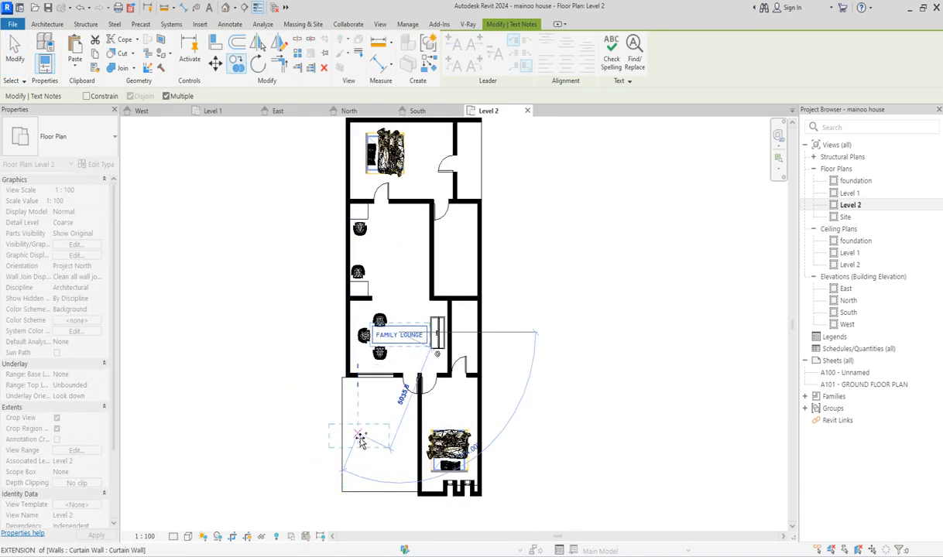
click(377, 436)
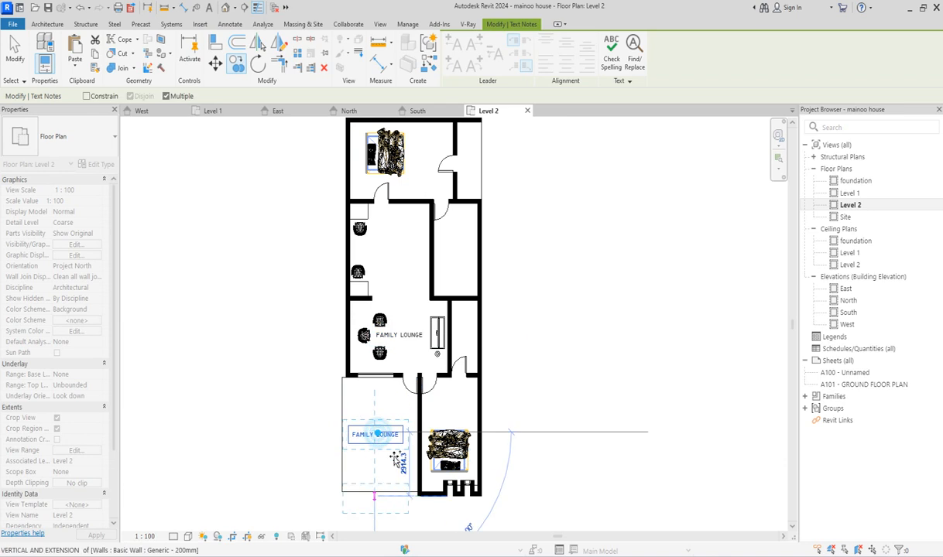
click(456, 254)
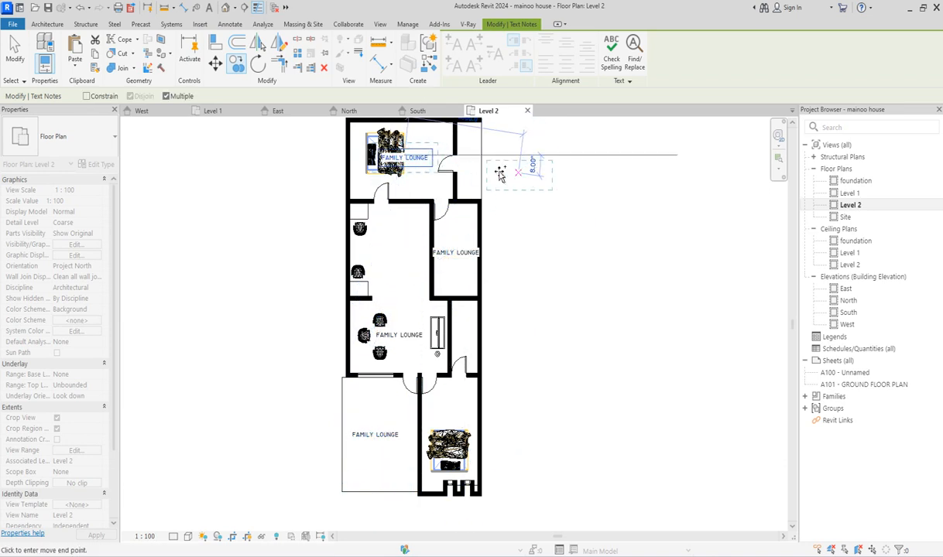
click(481, 157)
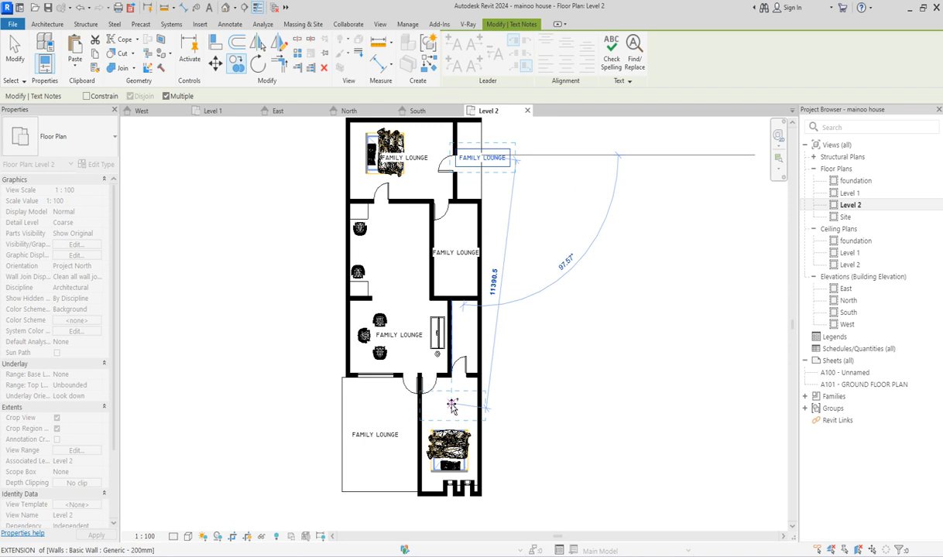
click(453, 406)
key(Escape)
key(Escape)
Change the copied note in the front bedroom to MASTER ROOM
scroll(491, 429, up, 2)
double_click(445, 406)
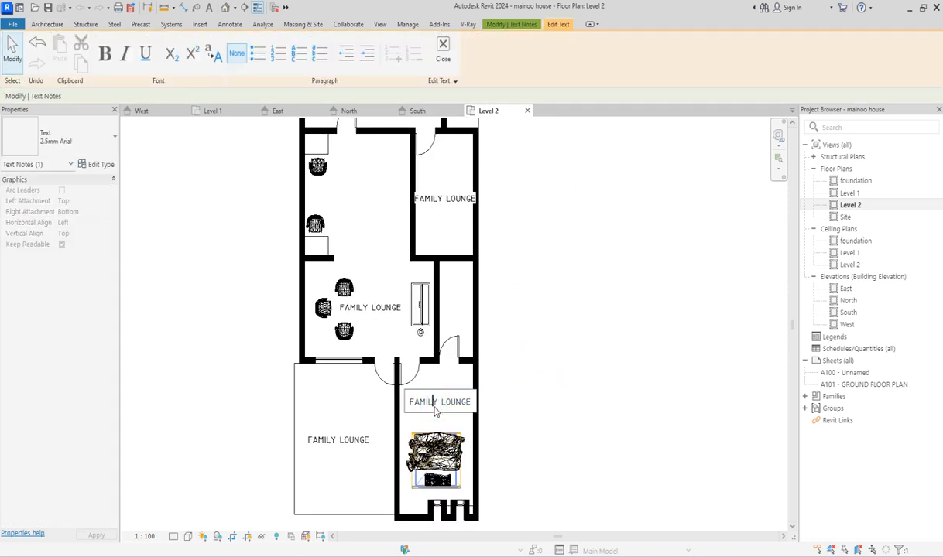
key(ctrl+a)
key(BackSpace)
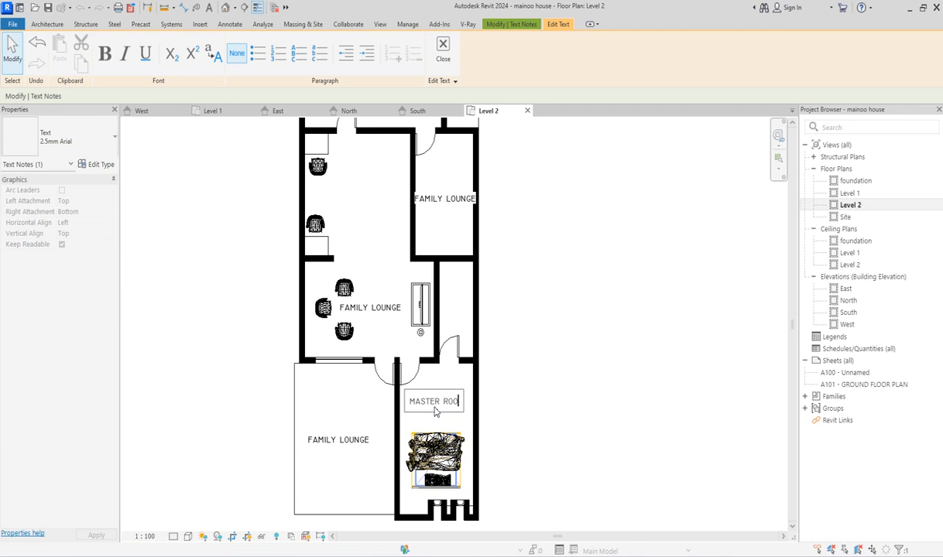
click(571, 318)
Change the copied note in the rear bedroom to MADAM ROOM
scroll(542, 372, down, 2)
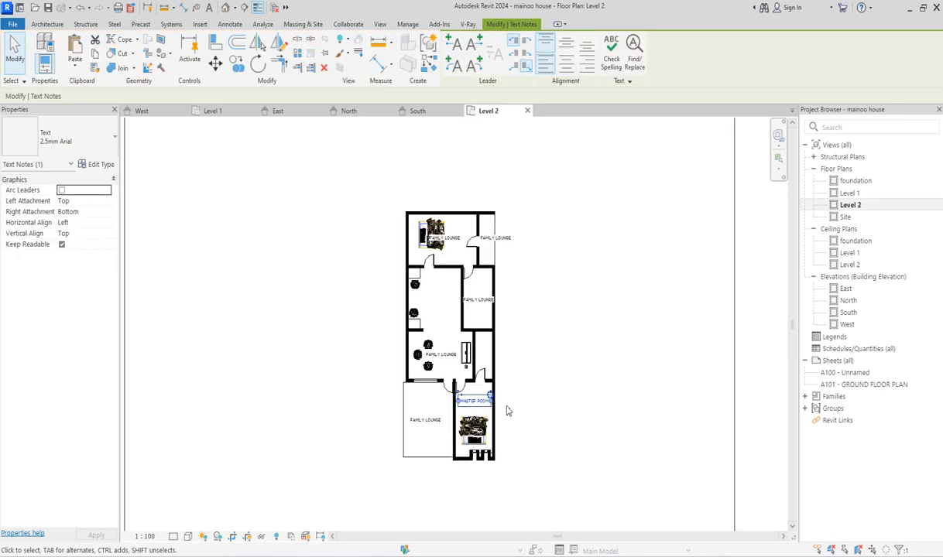
scroll(453, 243, up, 1)
double_click(456, 242)
key(ctrl+a)
key(BackSpace)
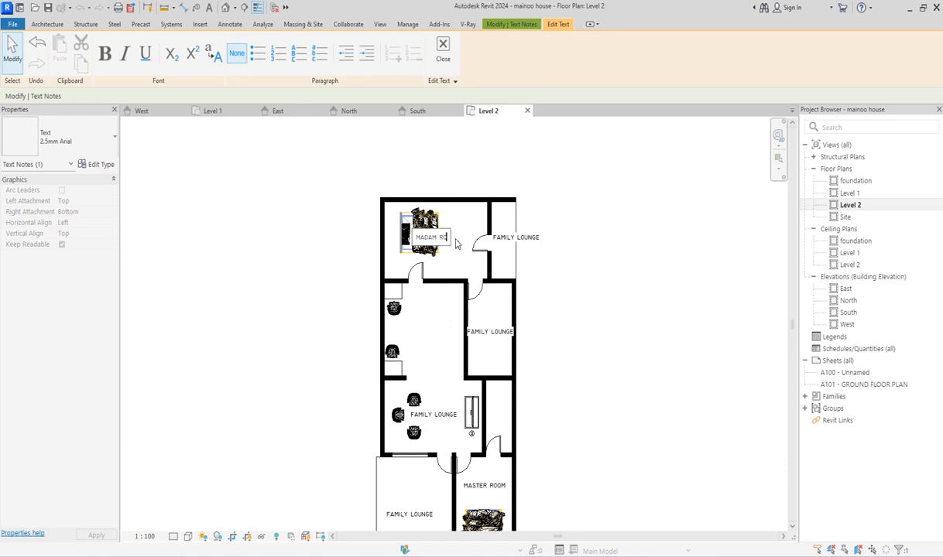
click(574, 251)
Change the copied note in the space beside MADAM ROOM to BARCONY
click(535, 239)
double_click(534, 240)
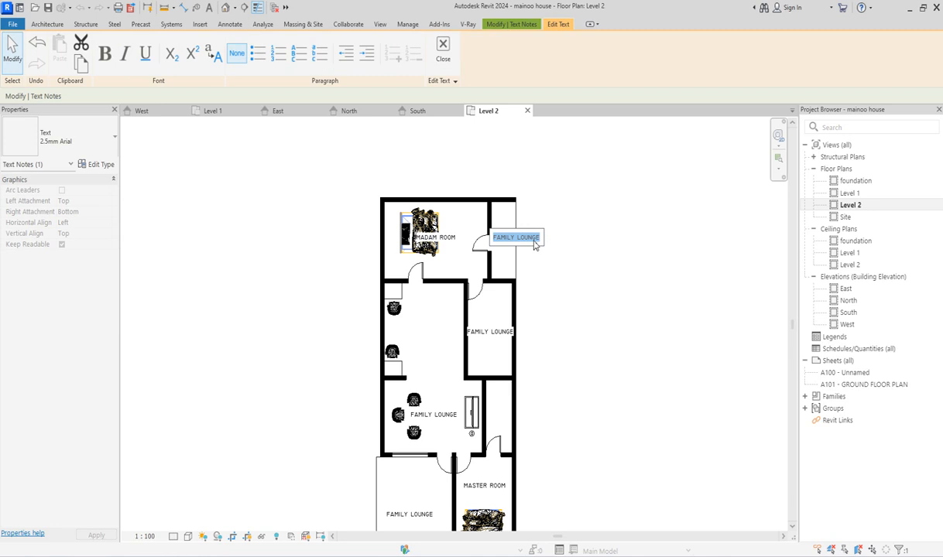
key(Delete)
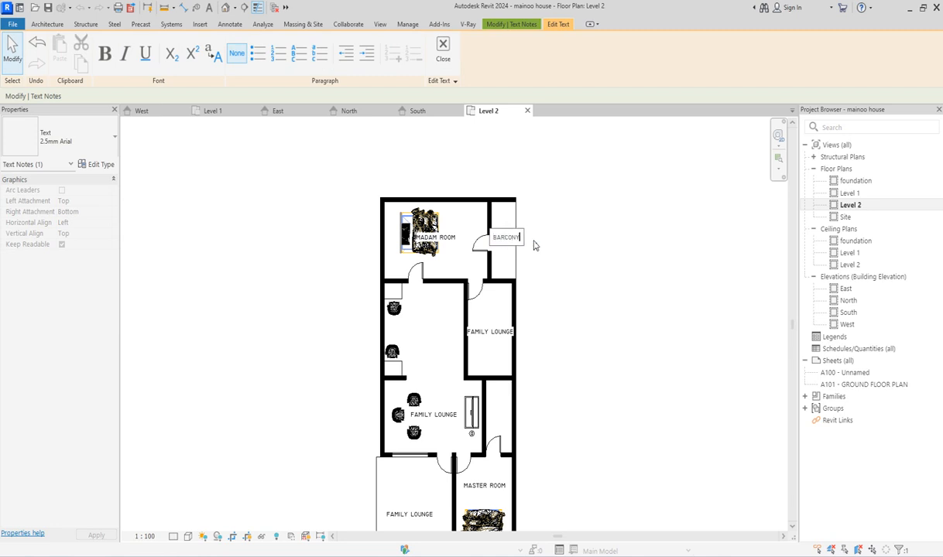
click(533, 241)
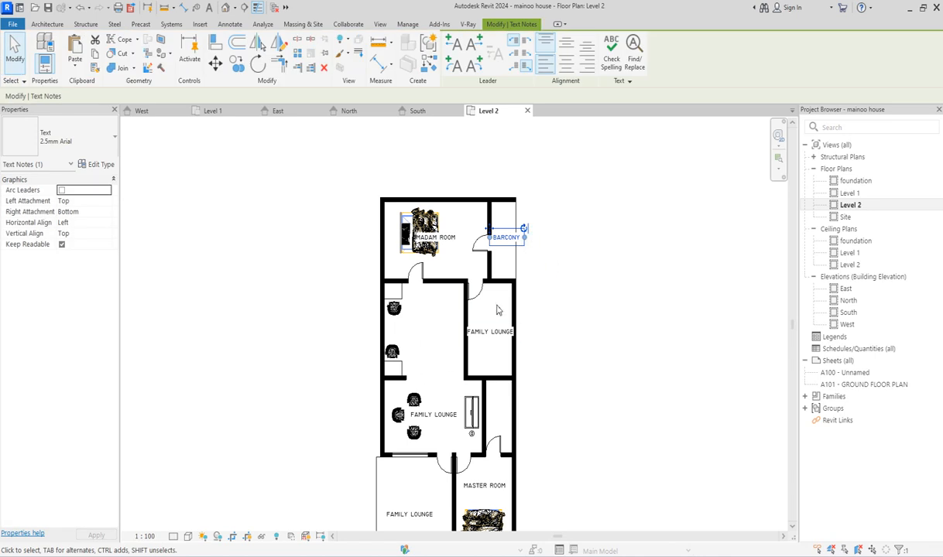
Change the note in the room below the balcony to ENTERTAINING BATH on two lines and shift it slightly sideways
double_click(492, 336)
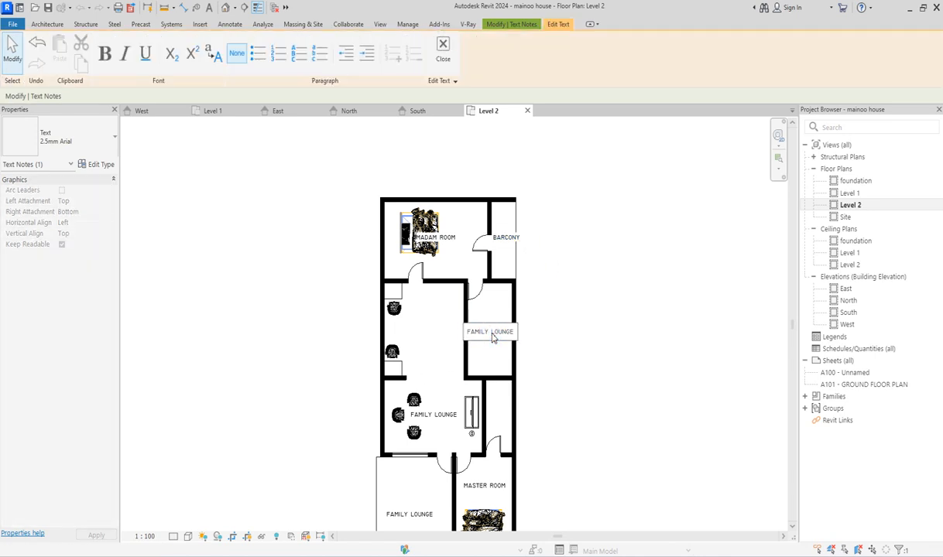
key(ctrl+a)
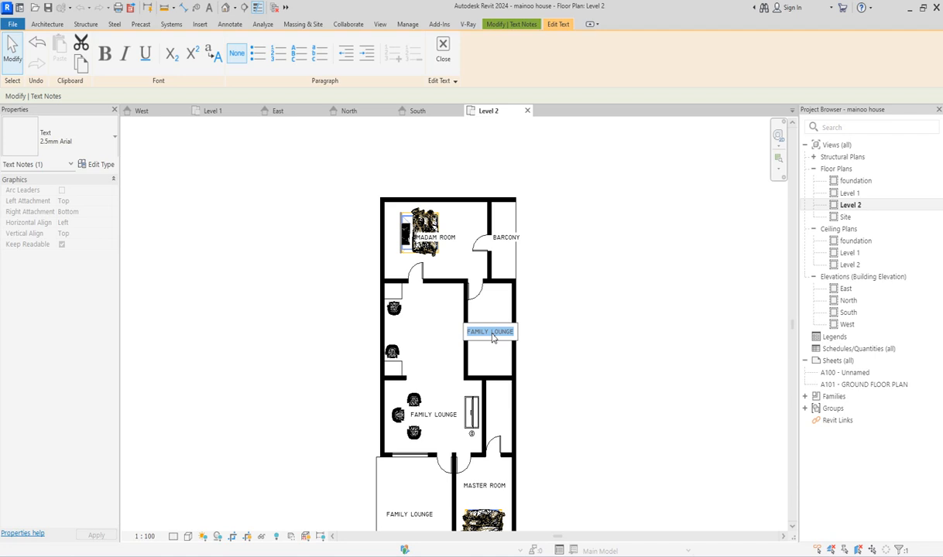
key(Delete)
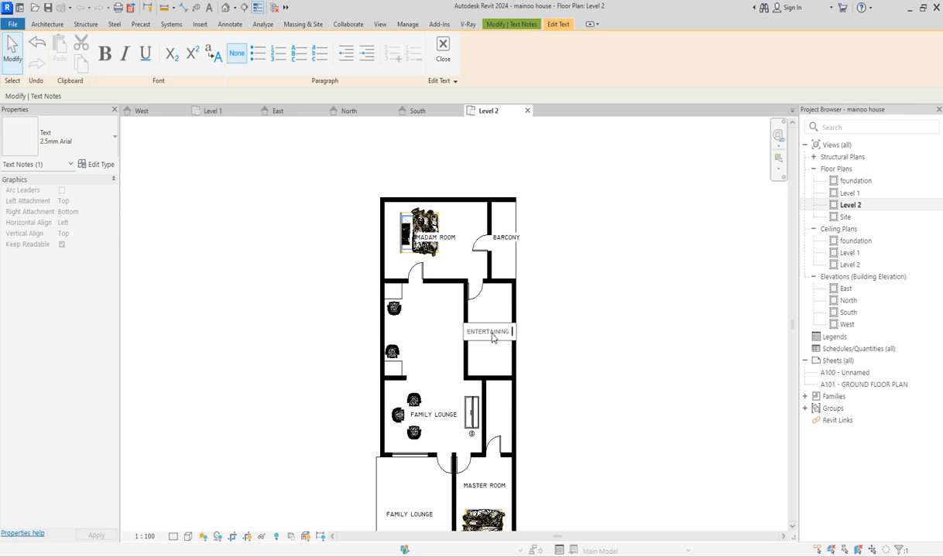
key(Return)
click(639, 348)
drag(465, 322, 476, 322)
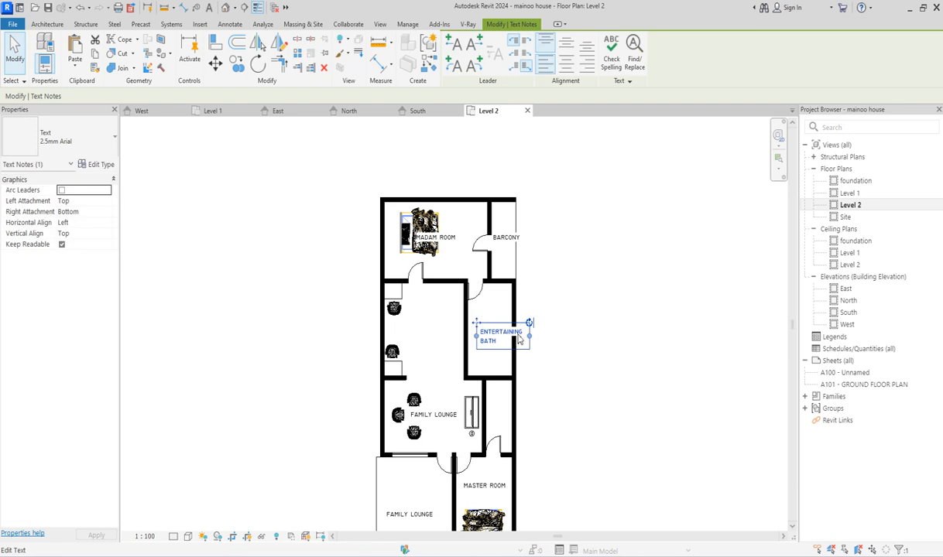
Shorten the bath note's first line to ENTERTA. and move the note so it fits between the room's walls
double_click(515, 331)
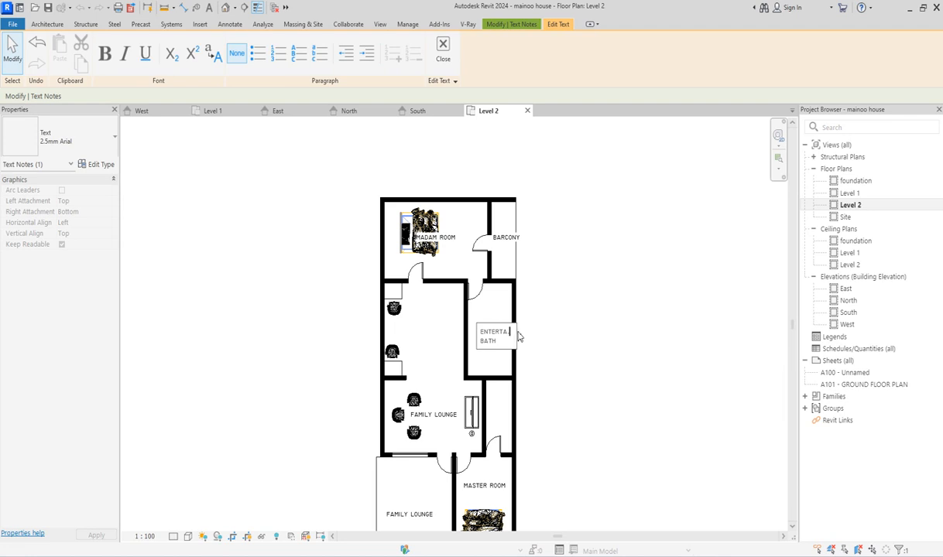
click(594, 391)
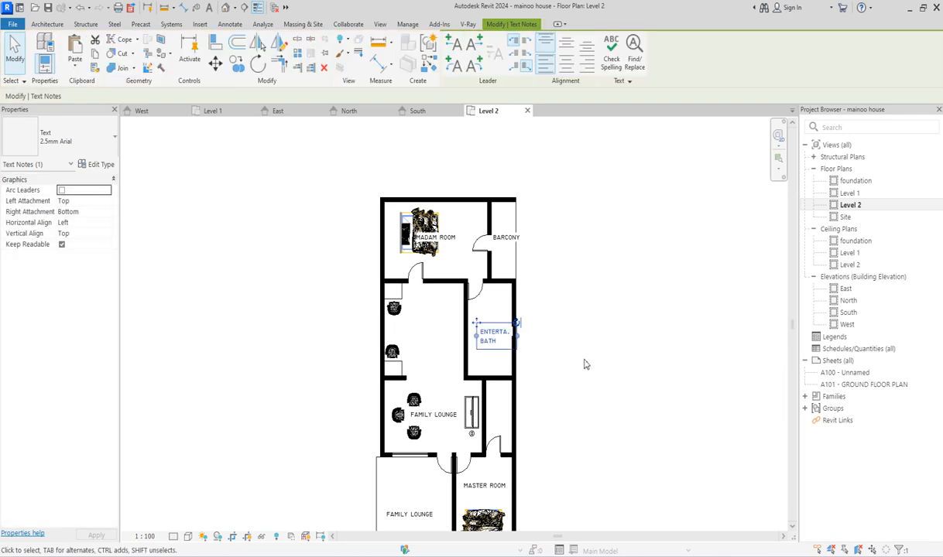
click(585, 365)
scroll(565, 333, down, 3)
scroll(551, 301, up, 4)
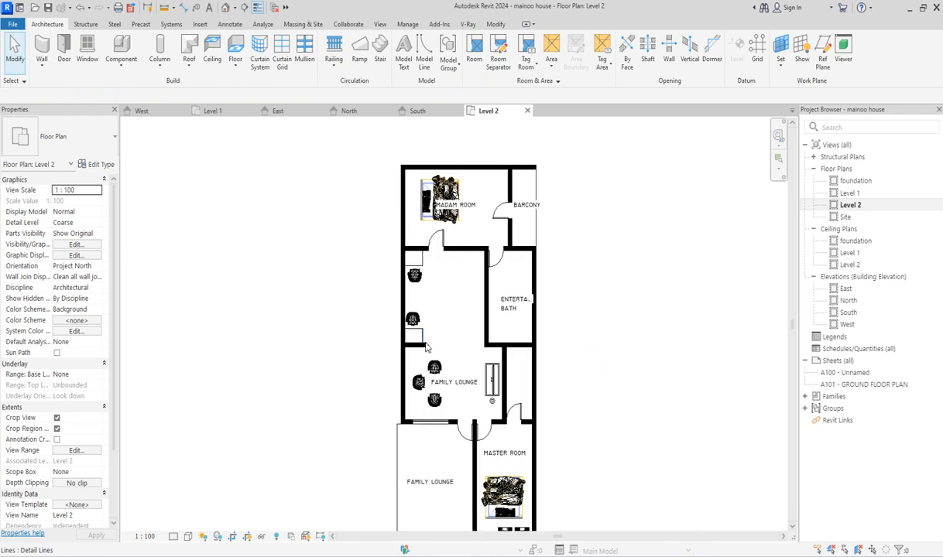
click(533, 305)
drag(498, 290, 491, 289)
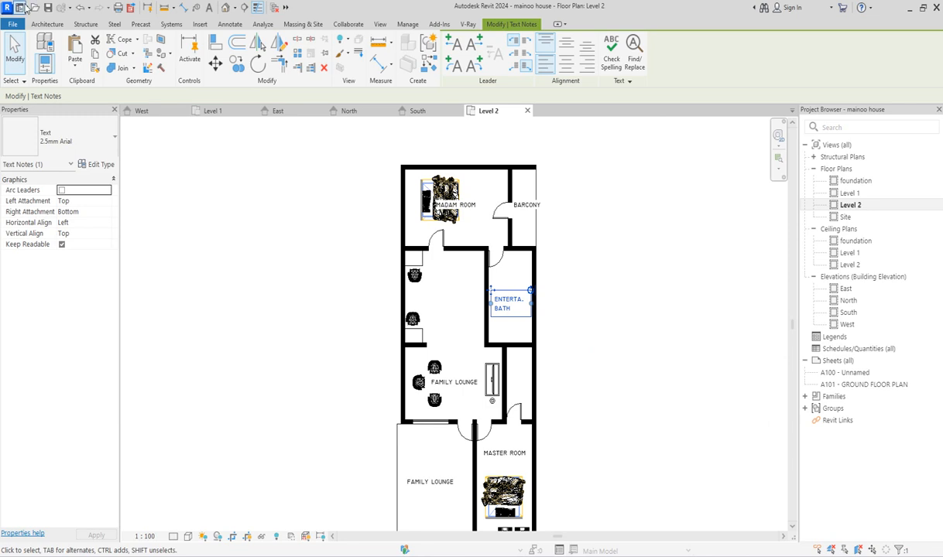
Copy the ENTERTA. BATH note into the room with the two corner desks, between its two chairs
click(235, 67)
click(532, 316)
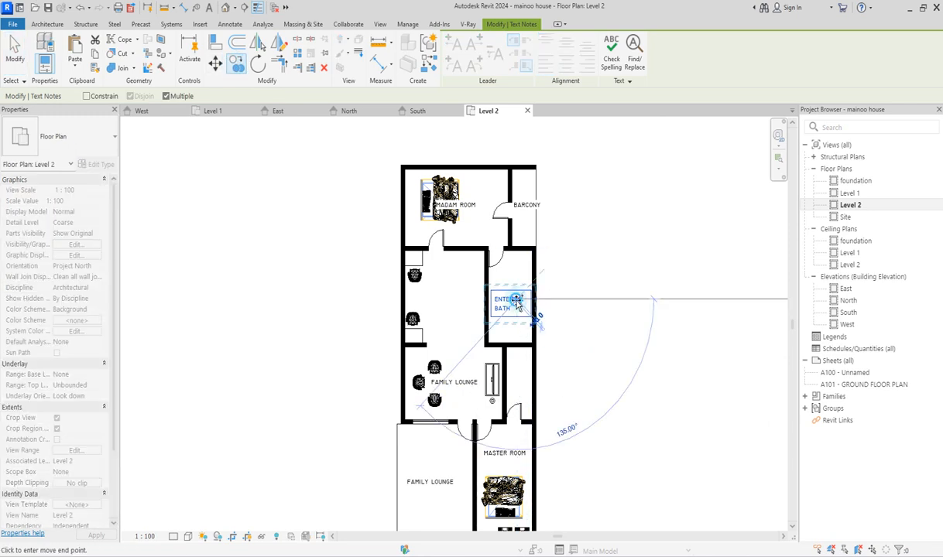
scroll(403, 302, up, 2)
click(415, 250)
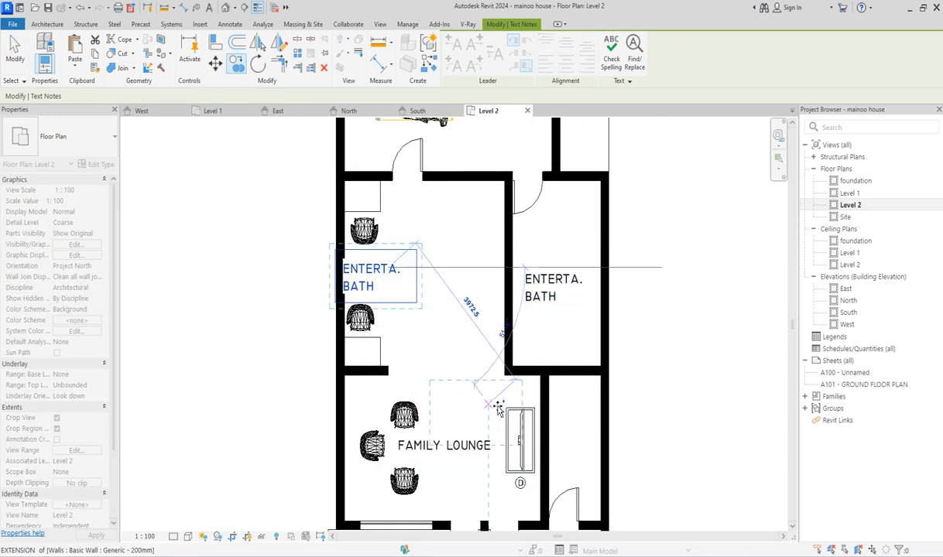
key(Escape)
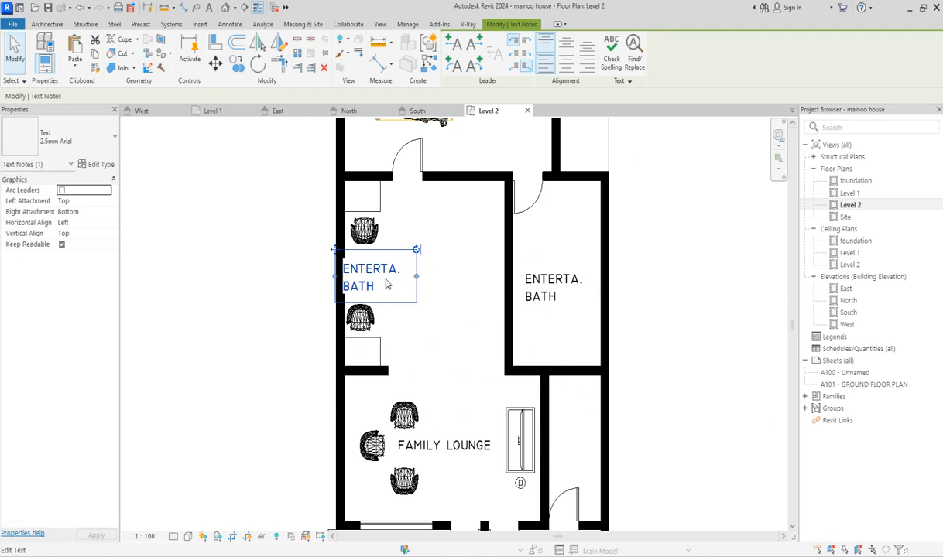
Change the copied note between the desk chairs to M.LIB and move it slightly clear of the wall
double_click(362, 269)
key(ctrl+a)
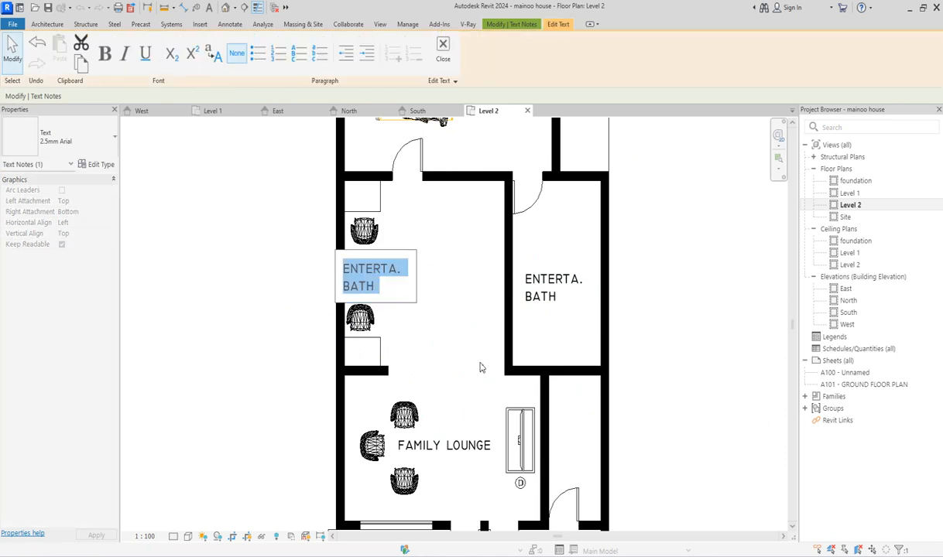
text(M)
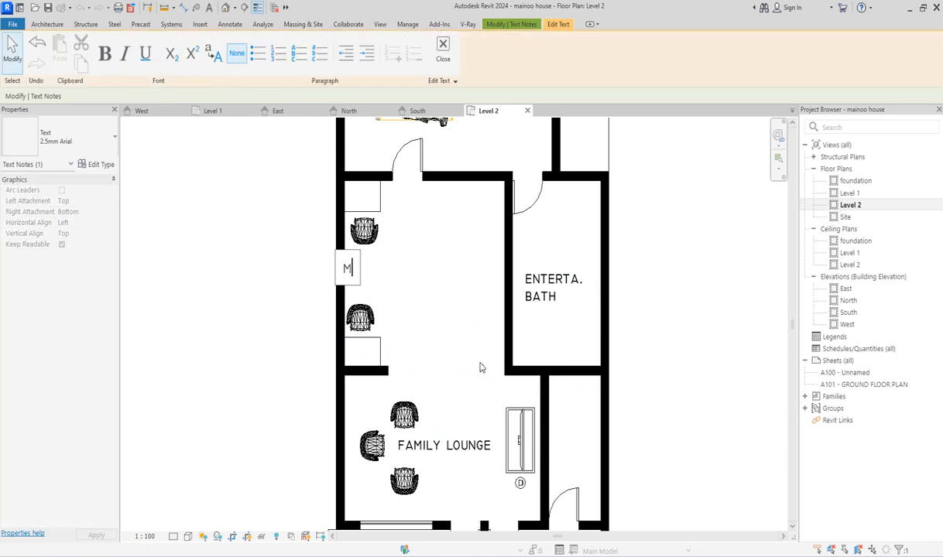
text(.LIB)
click(439, 266)
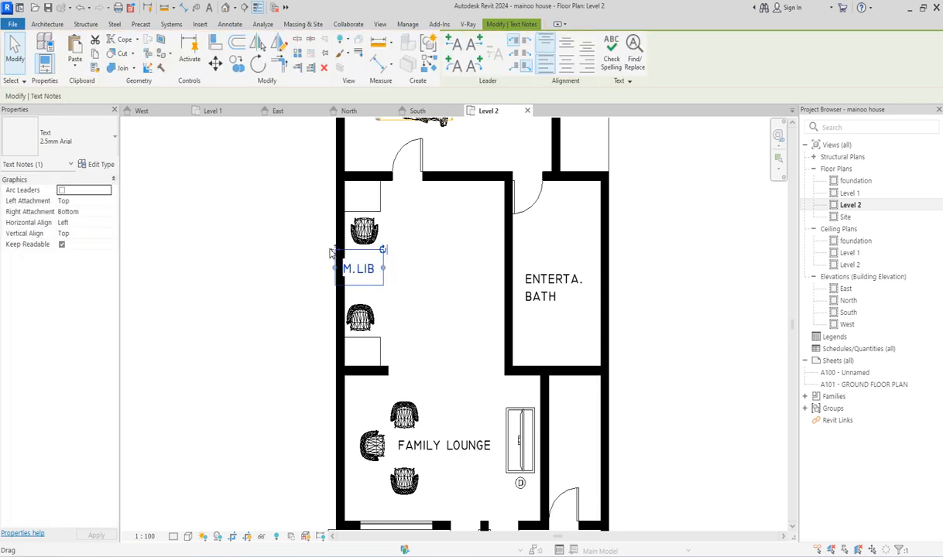
drag(333, 250, 350, 261)
click(440, 295)
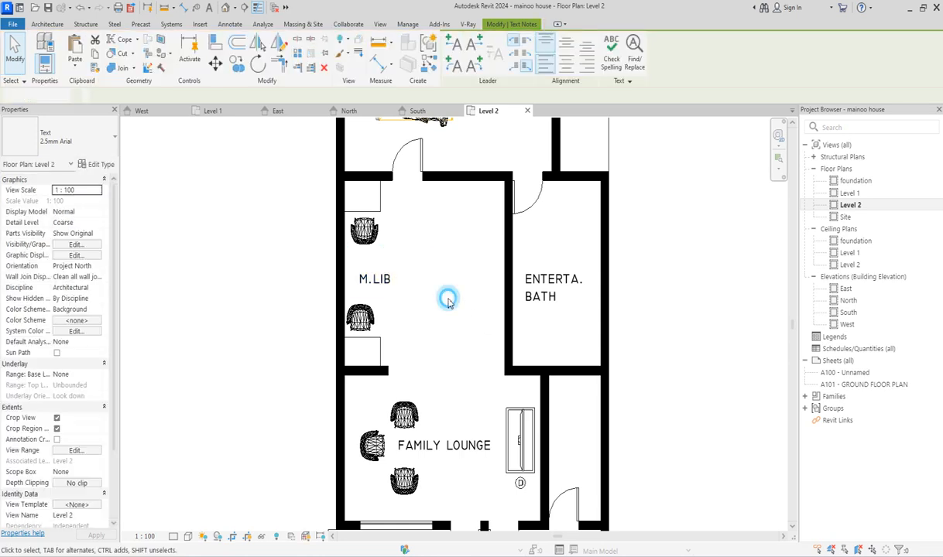
Draw a 300 x 1100 mm detail-line rectangle against the outer wall beside M.LIB and centre it roughly between the two chairs
click(380, 196)
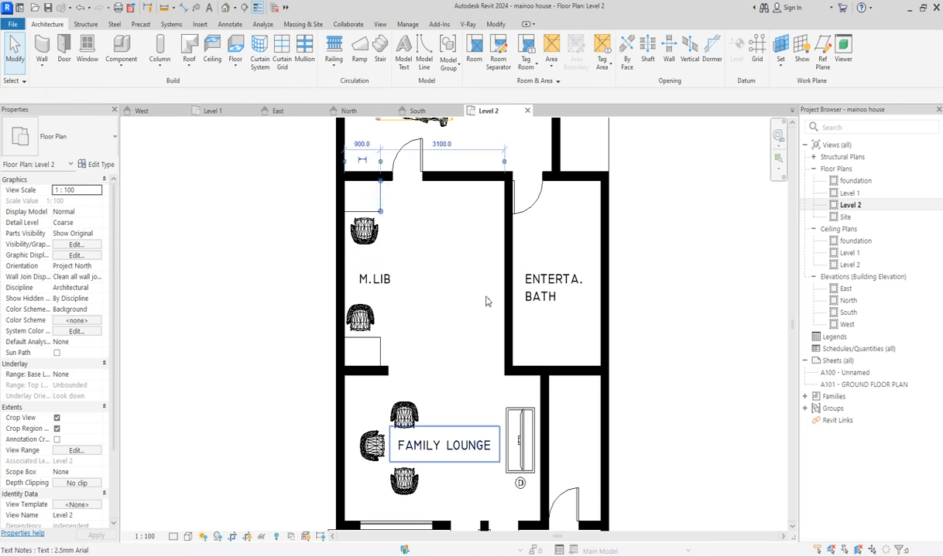
click(429, 68)
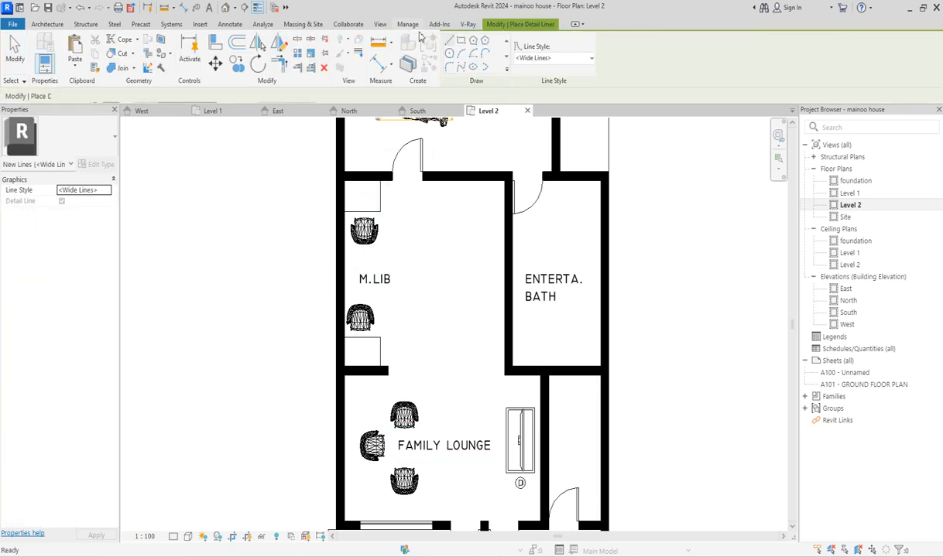
click(461, 40)
scroll(343, 240, up, 2)
click(343, 250)
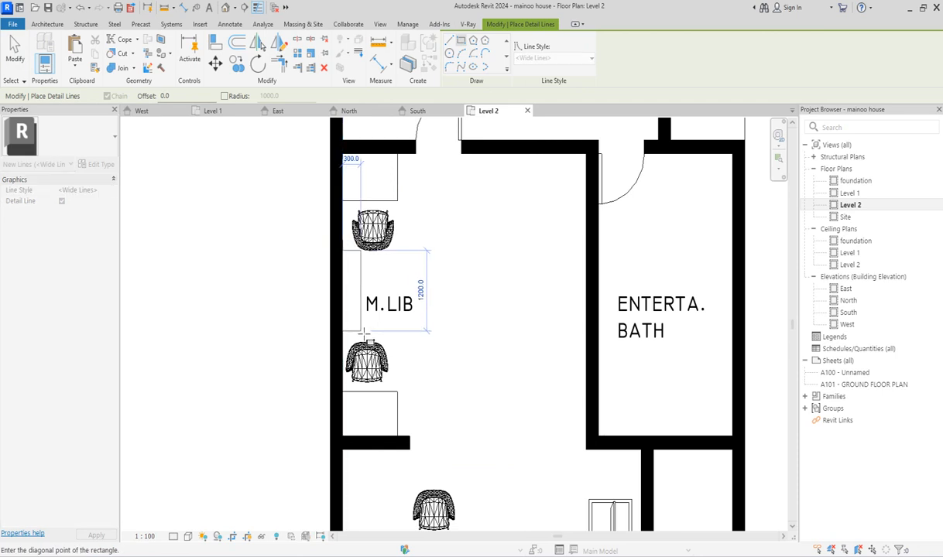
click(360, 325)
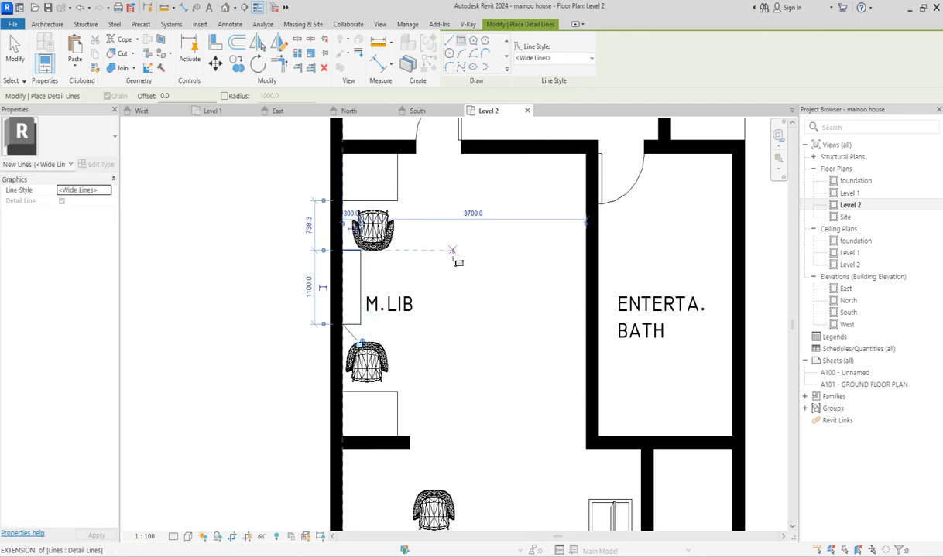
key(Escape)
key(Escape)
drag(311, 242, 362, 330)
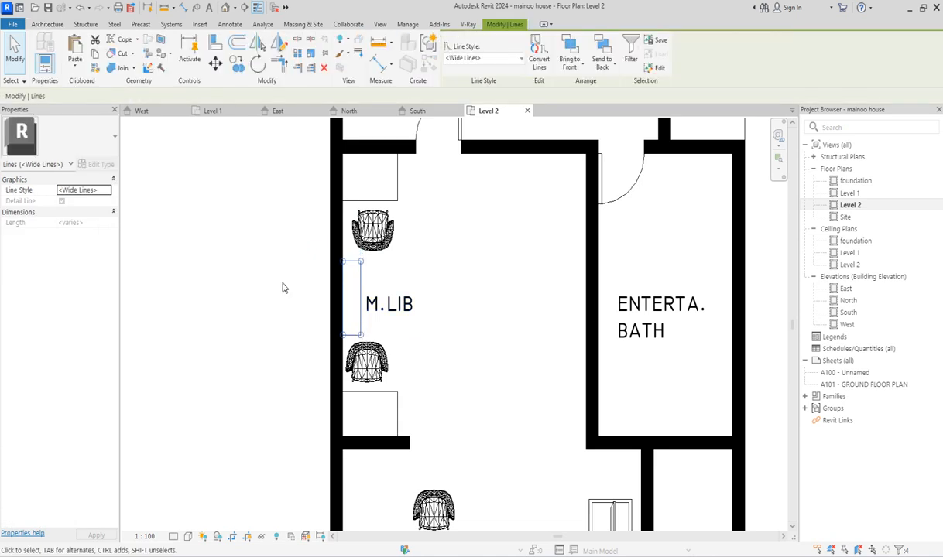
click(282, 283)
Change the FAMILY LOUNGE note in the open front area beside MASTER ROOM to OPEN BARCONY and shift it slightly sideways
scroll(450, 310, down, 5)
scroll(451, 358, up, 3)
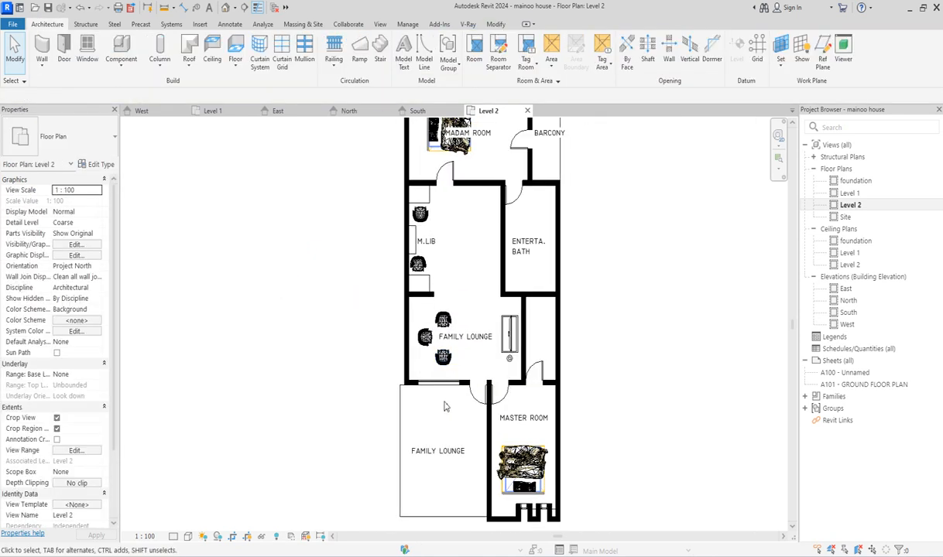
scroll(446, 364, down, 3)
scroll(442, 458, up, 2)
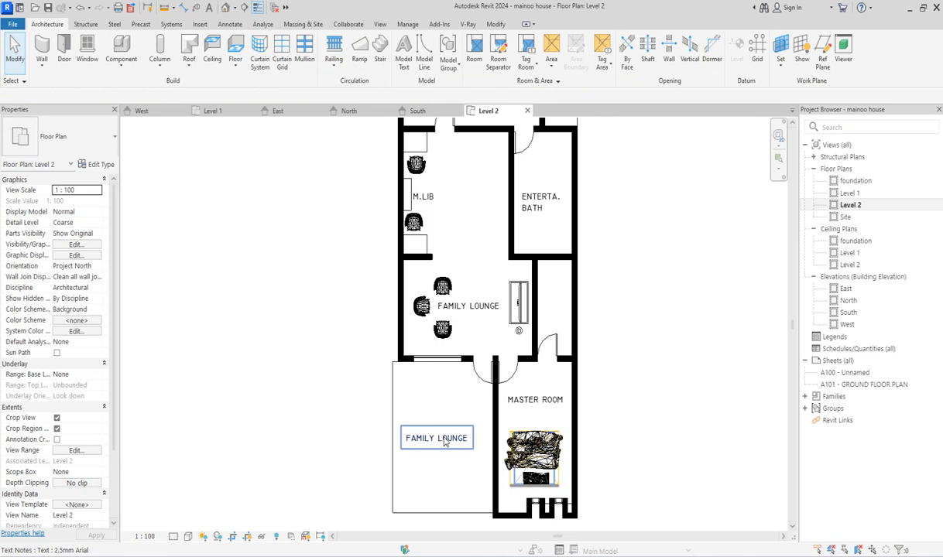
double_click(445, 440)
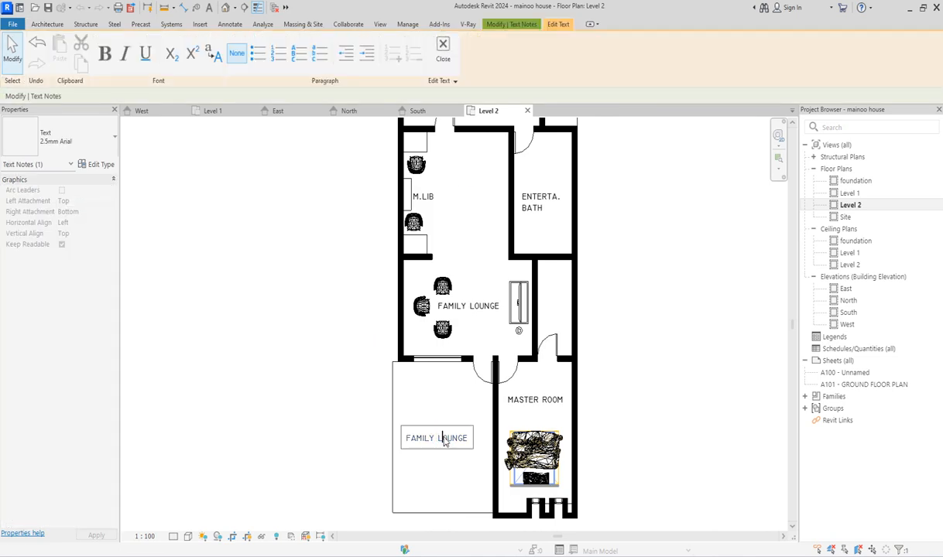
key(ctrl+a)
key(Delete)
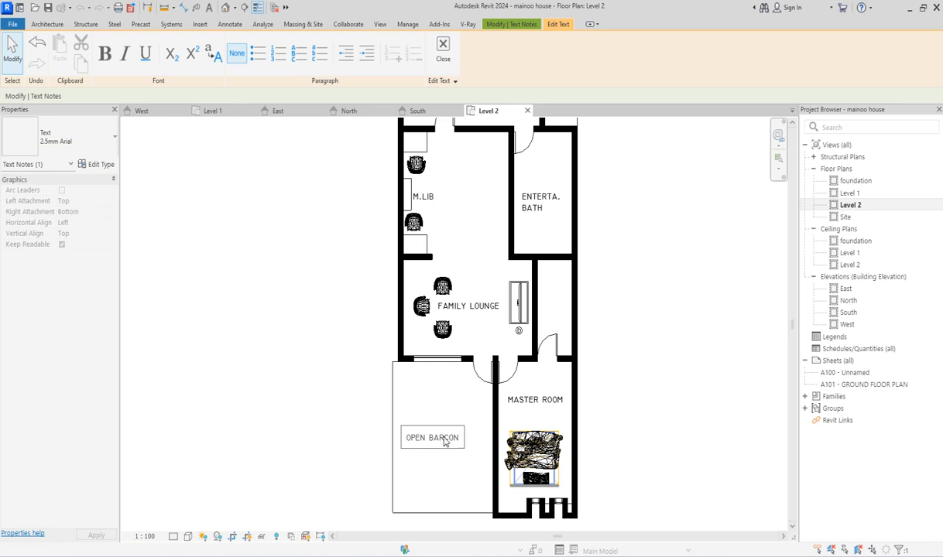
click(442, 456)
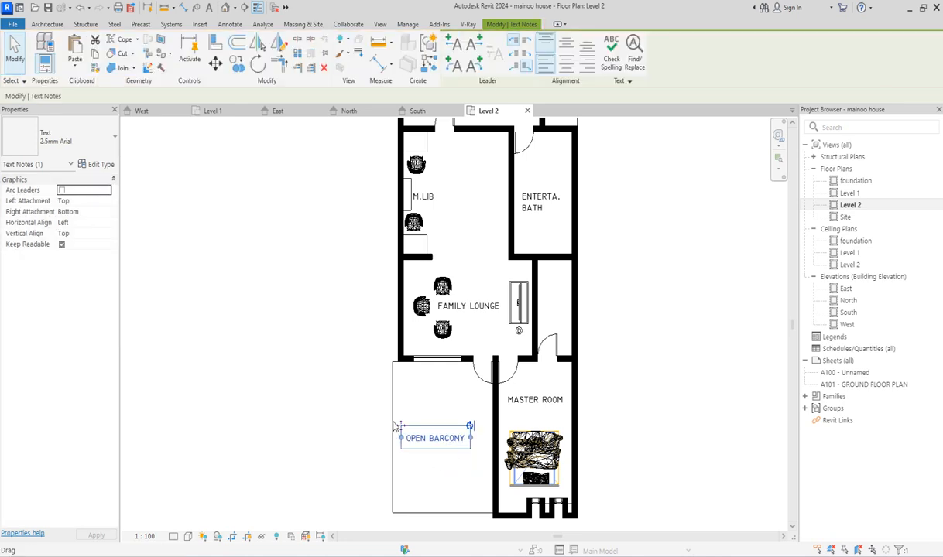
click(449, 481)
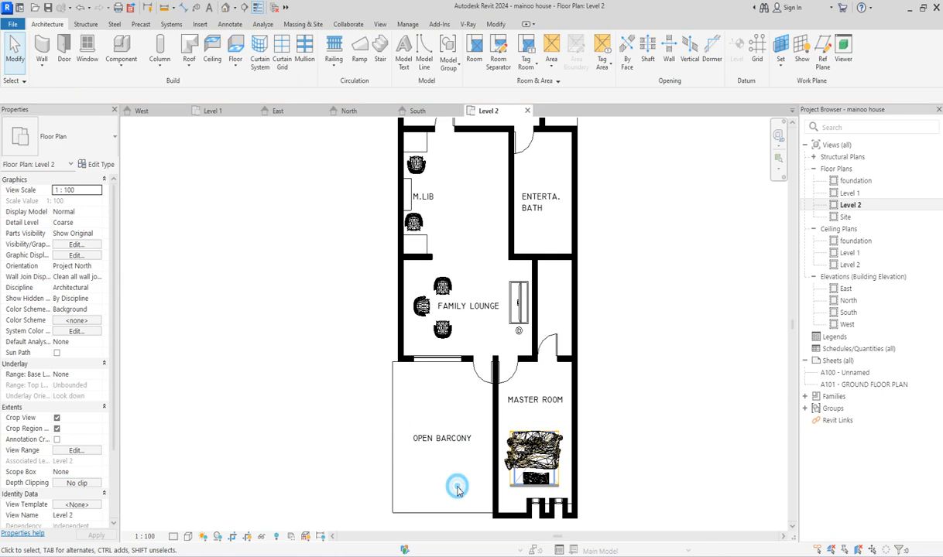
Review the whole Level 2 plan for rooms that still lack labels or fixtures
scroll(459, 462, down, 3)
scroll(459, 462, up, 3)
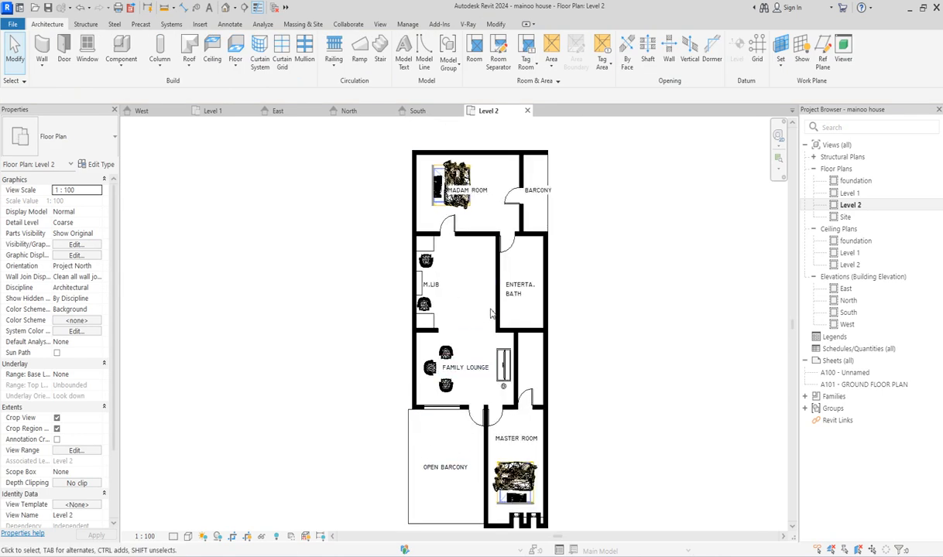
scroll(469, 434, down, 2)
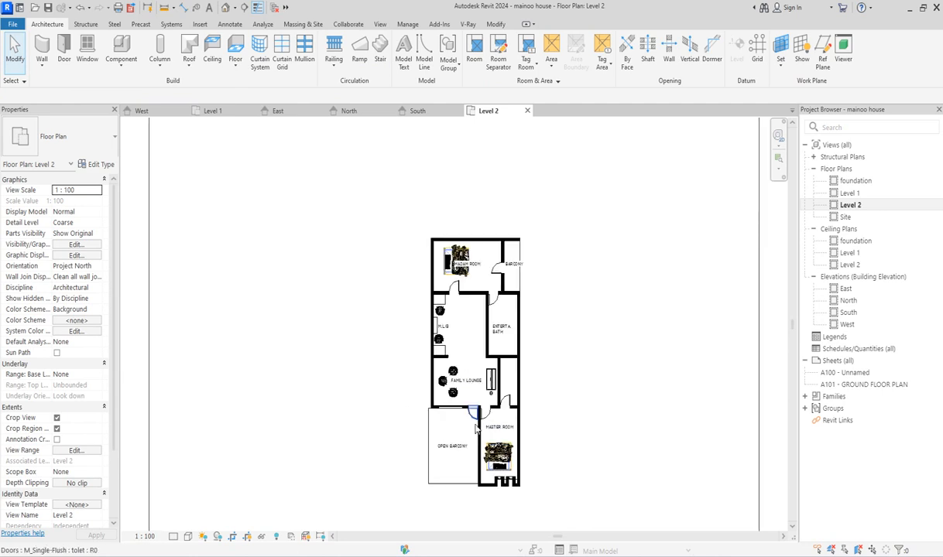
scroll(525, 431, up, 3)
scroll(438, 357, up, 1)
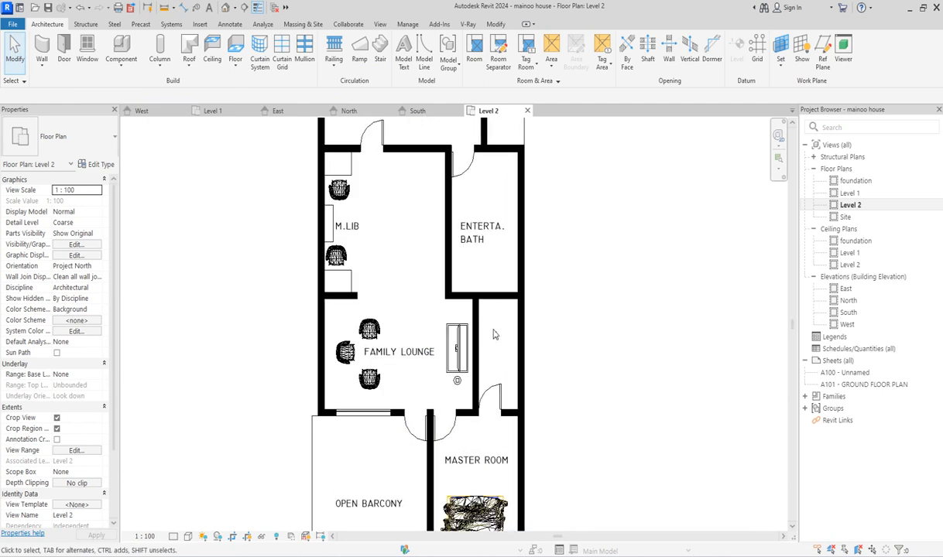
scroll(495, 363, down, 3)
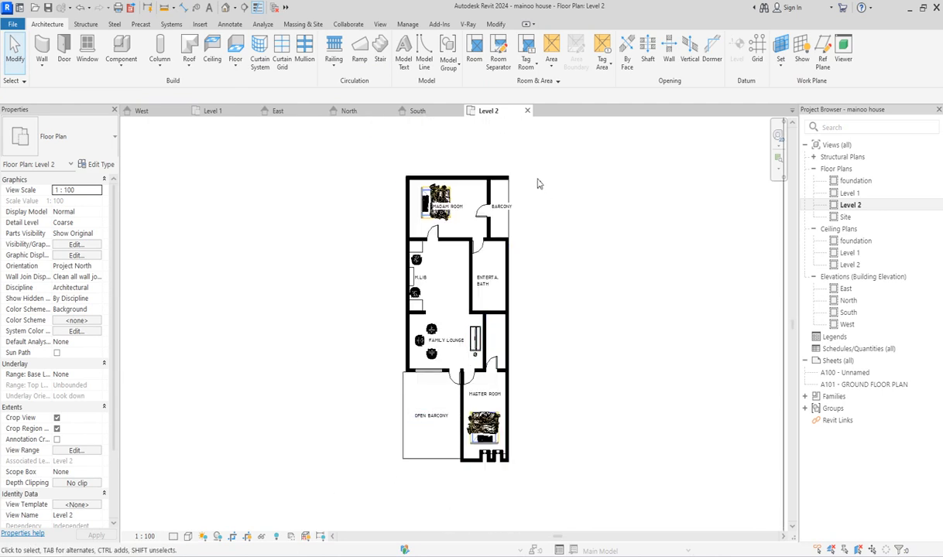
scroll(538, 179, up, 2)
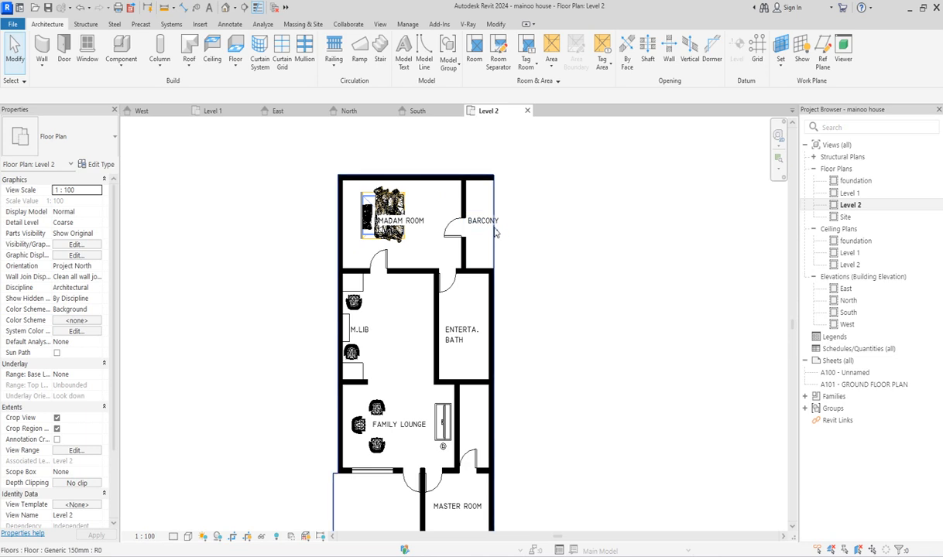
scroll(426, 302, down, 3)
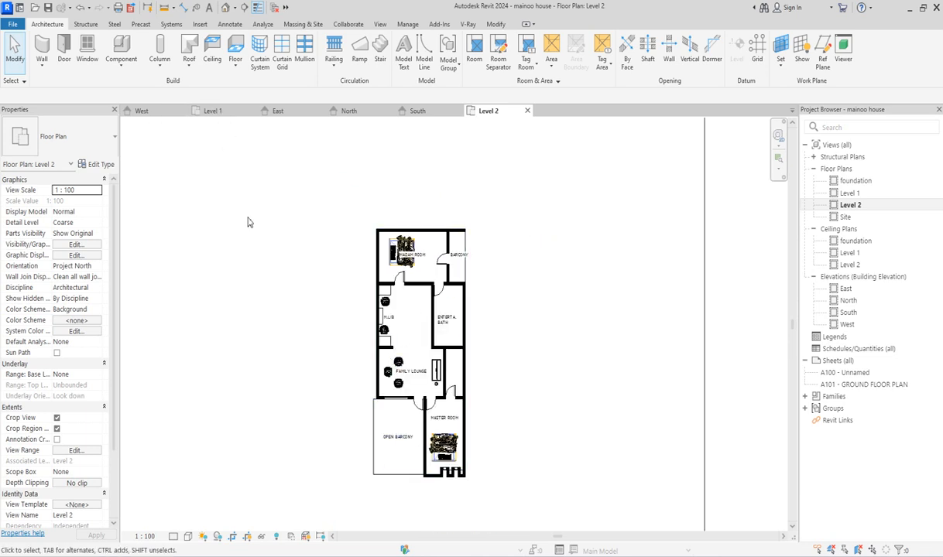
scroll(424, 375, up, 2)
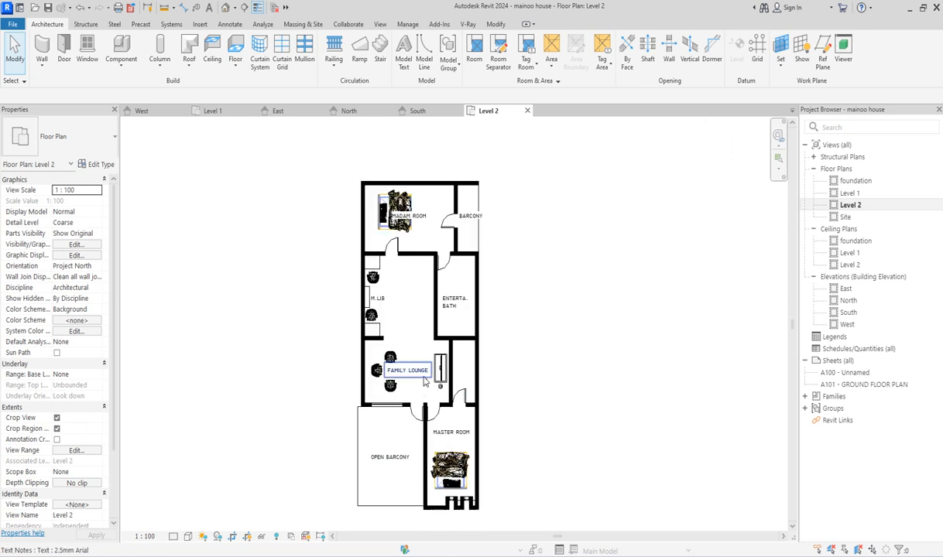
Place a WC w Cistern (5) 540 x 360mm in ENTERTA. BATH, cistern against the outer wall and 500 mm from the lower wall
click(121, 49)
click(99, 143)
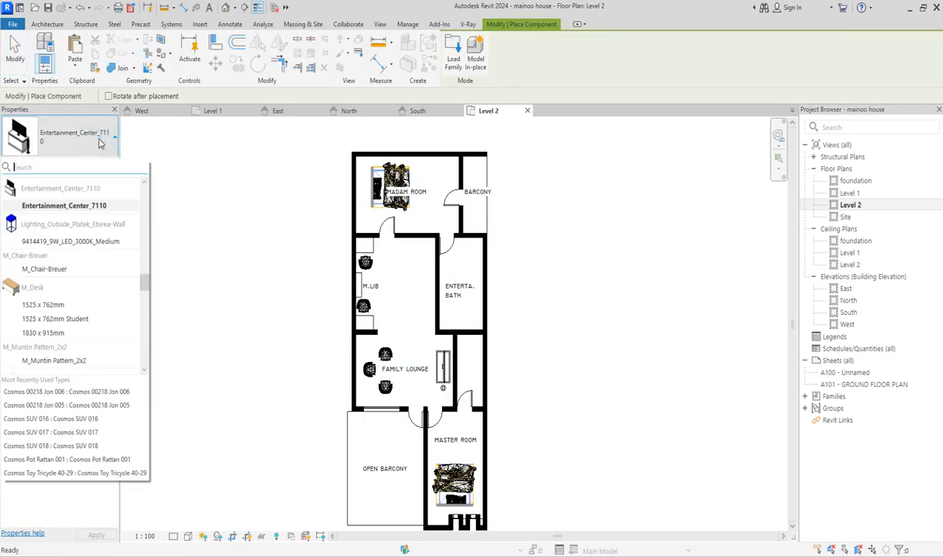
scroll(54, 316, down, 10)
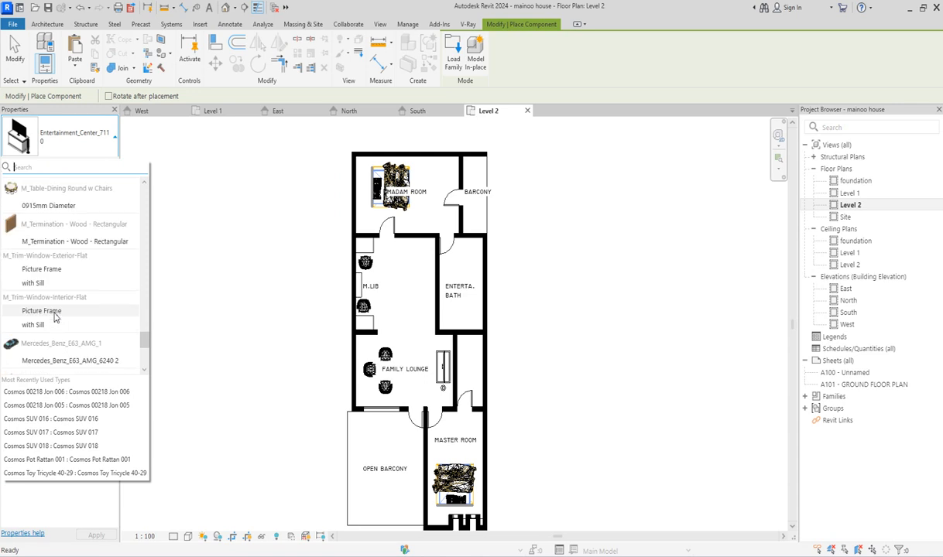
scroll(62, 294, up, 2)
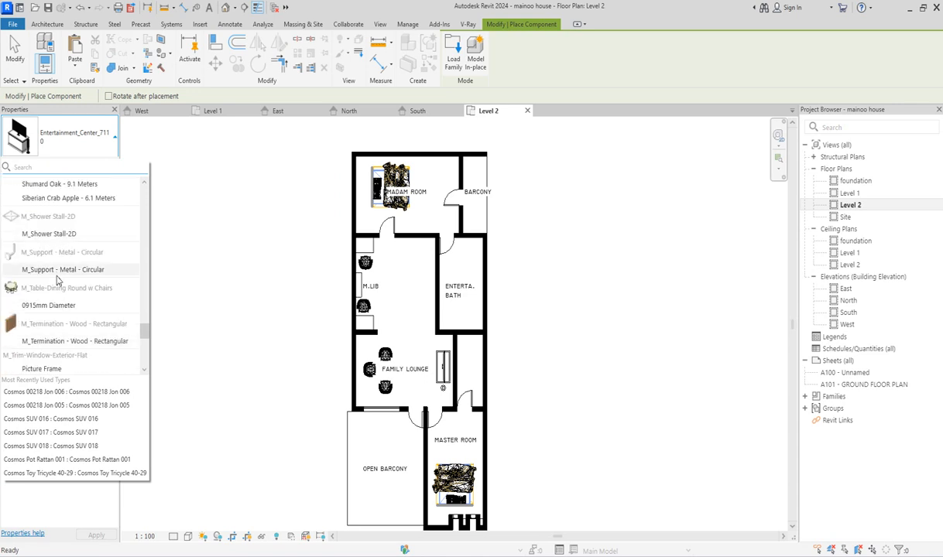
scroll(58, 279, down, 5)
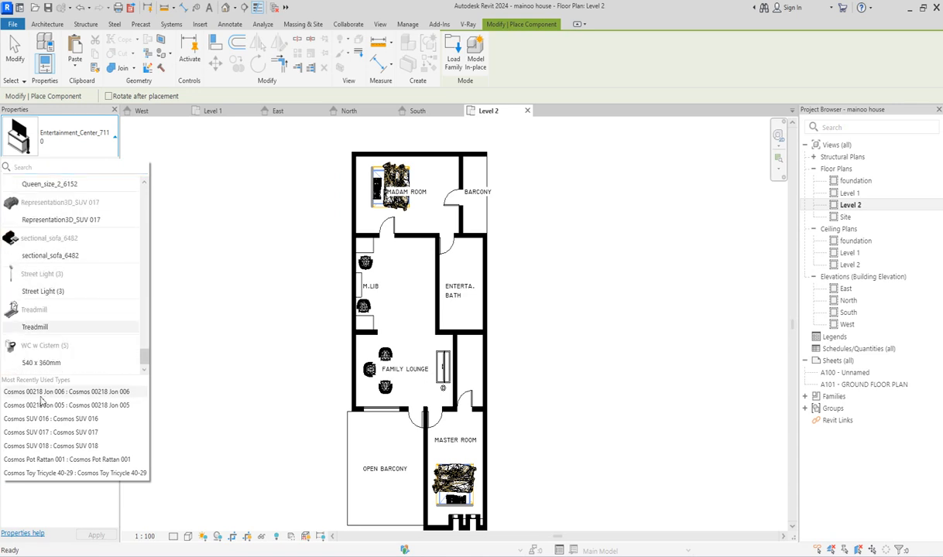
click(42, 362)
scroll(455, 319, up, 2)
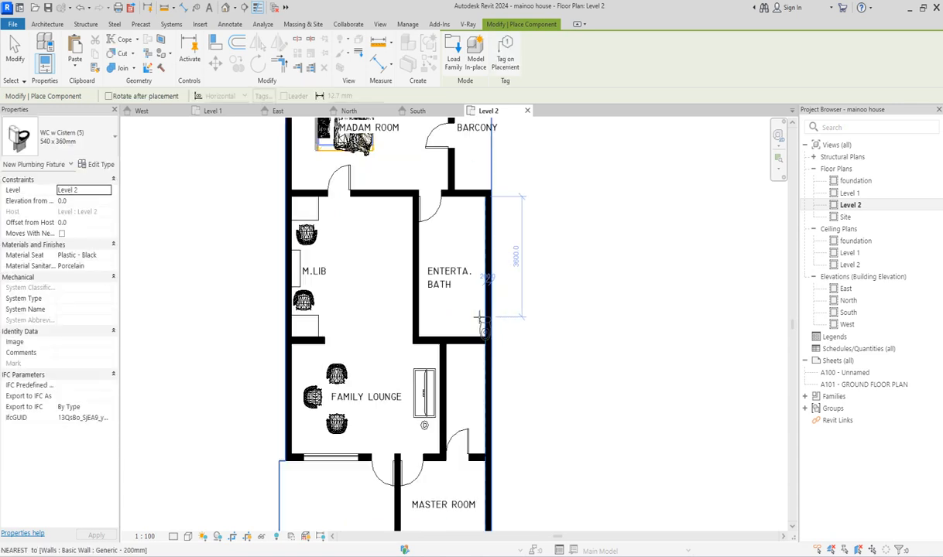
key(space)
key(space)
key(space)
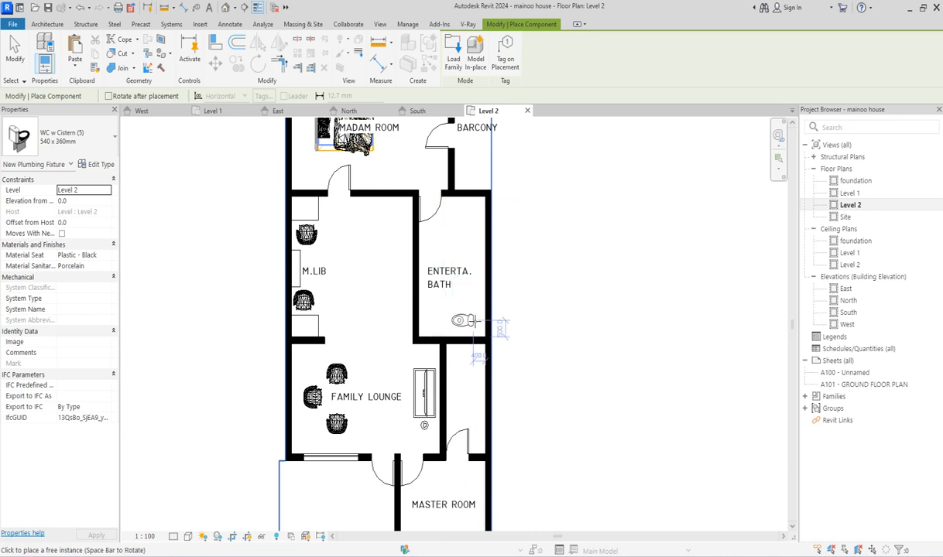
scroll(480, 320, up, 1)
click(486, 320)
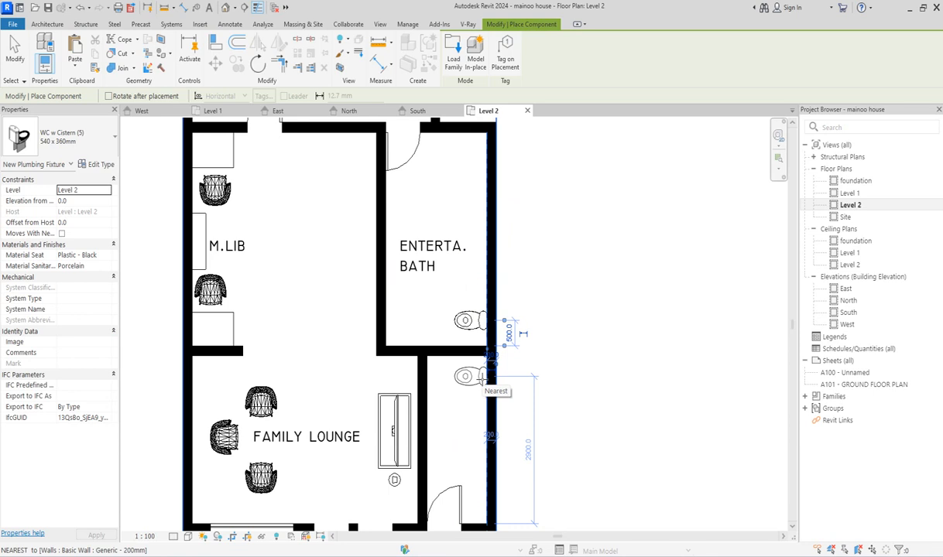
Place a second WC w Cistern (5) in the narrow room above MASTER ROOM, cistern against the wall shared with ENTERTA. BATH
key(space)
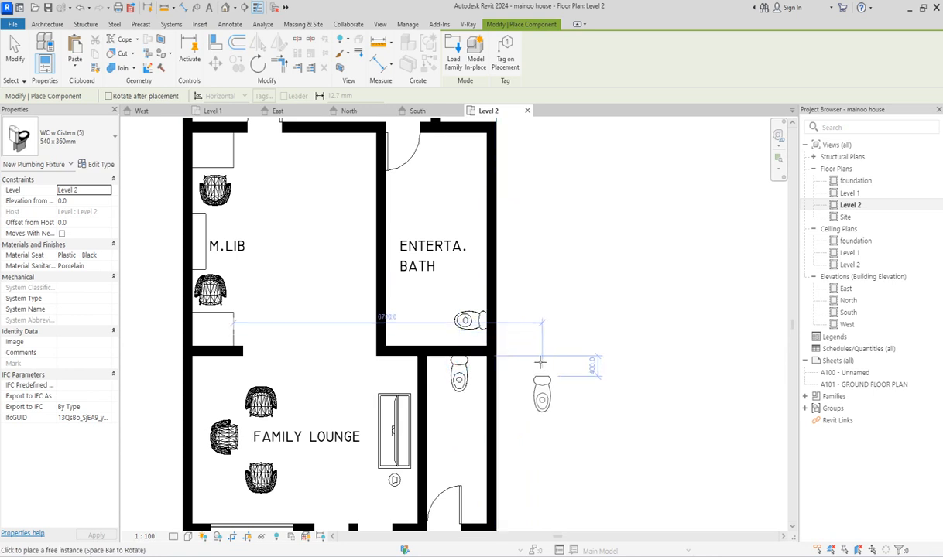
key(Escape)
key(Escape)
Rotate the WC in ENTERTA. BATH and move it against the lower wall, back to back with the WC in the adjoining narrow room
click(486, 323)
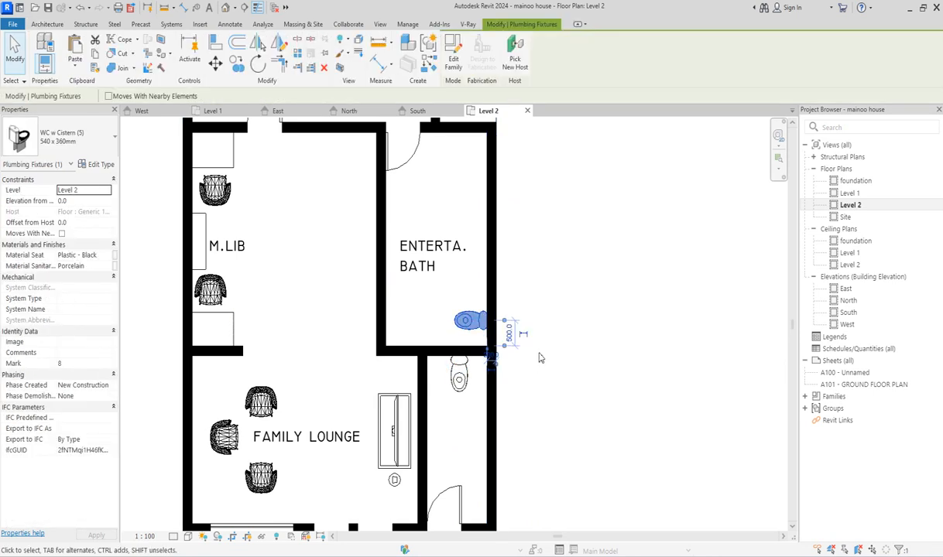
key(space)
key(space)
key(space)
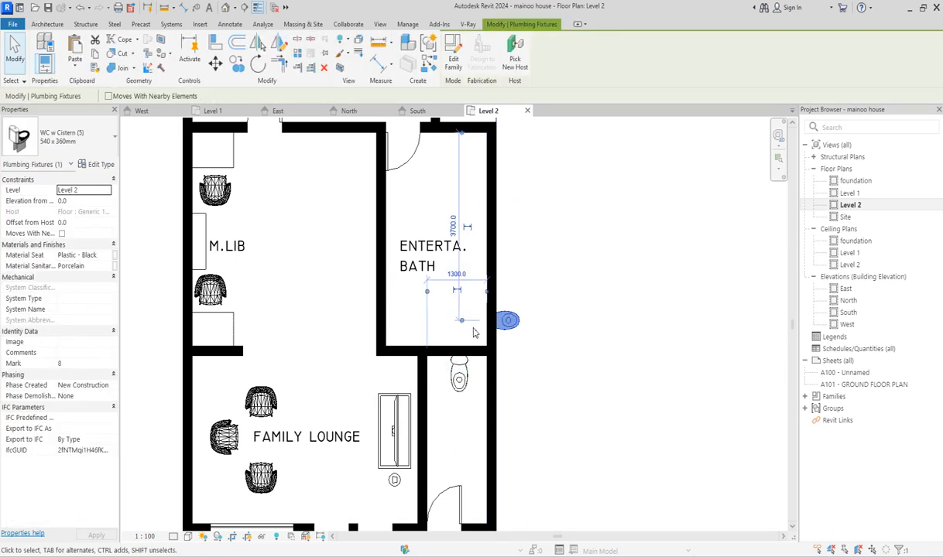
drag(482, 314, 454, 354)
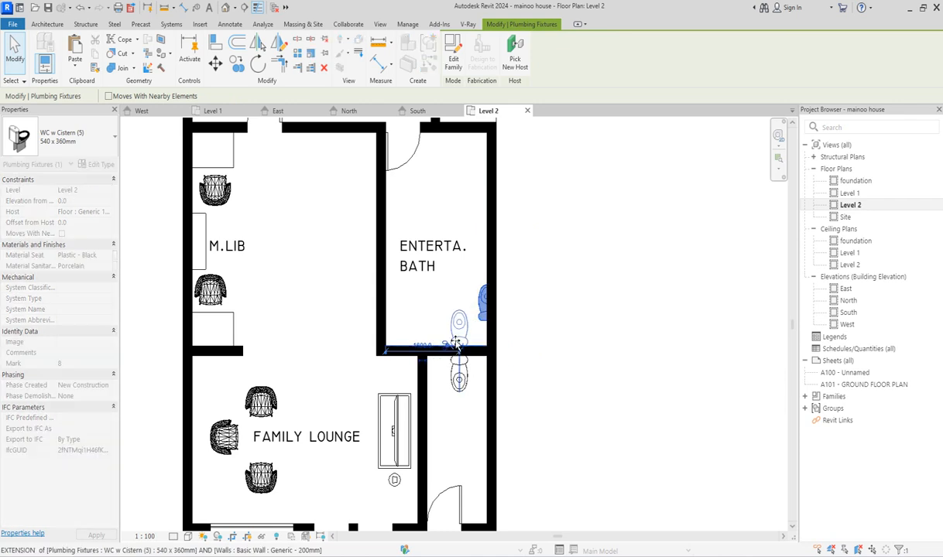
click(583, 363)
scroll(573, 358, down, 6)
scroll(579, 401, up, 2)
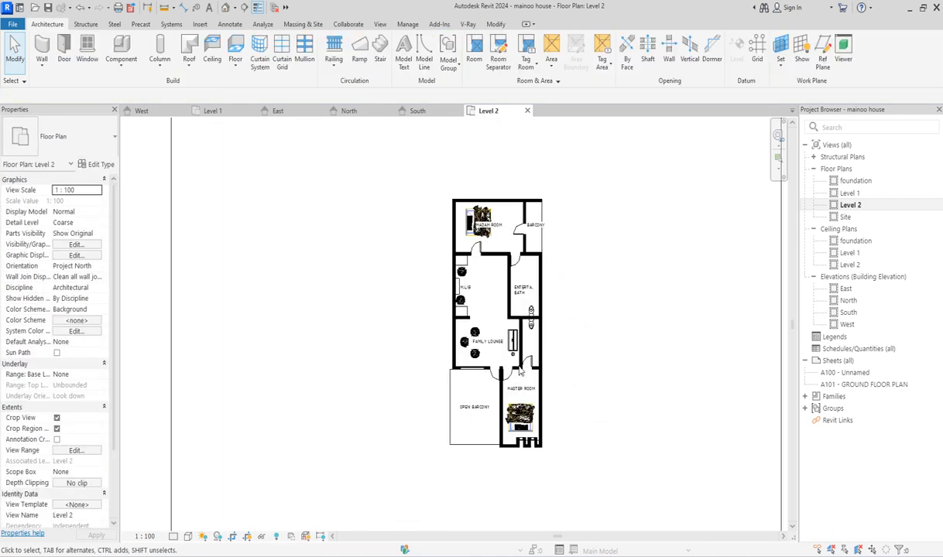
scroll(521, 298, up, 2)
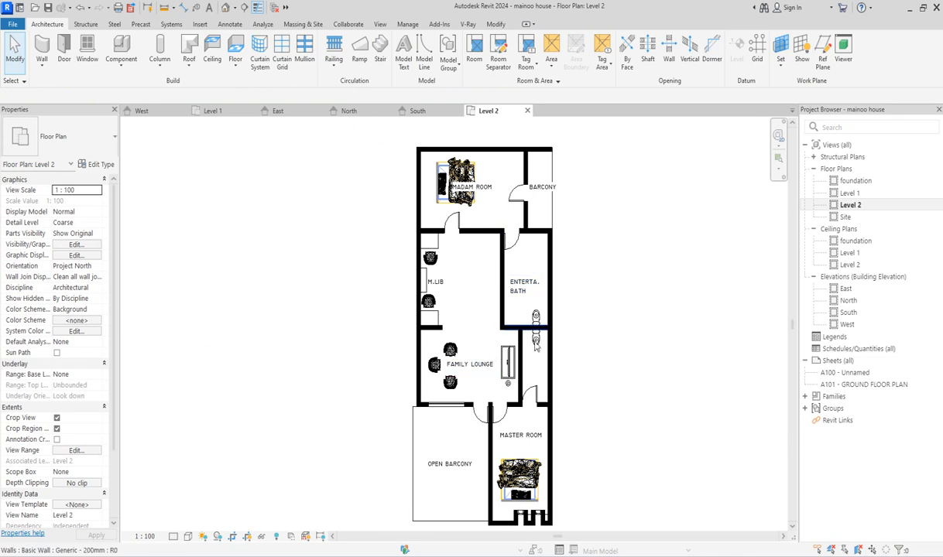
click(544, 385)
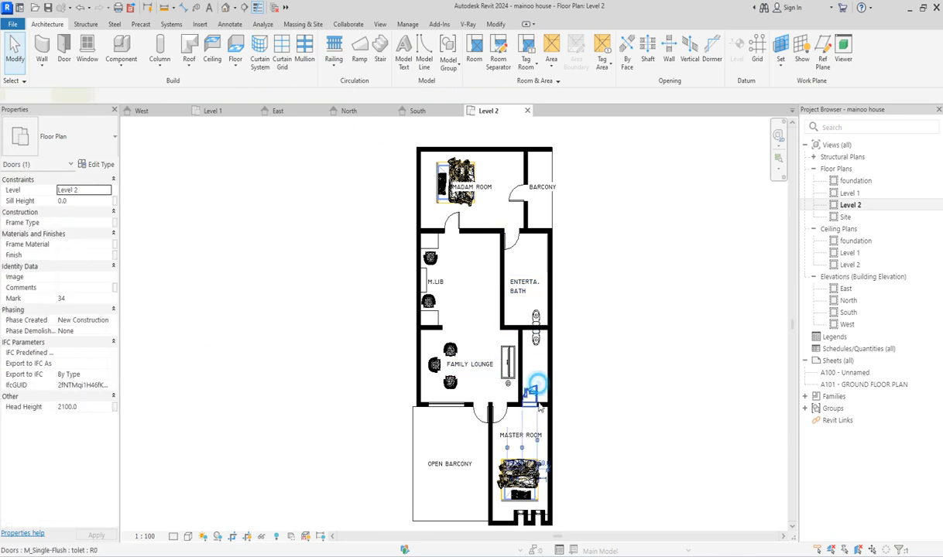
click(637, 364)
scroll(563, 255, down, 2)
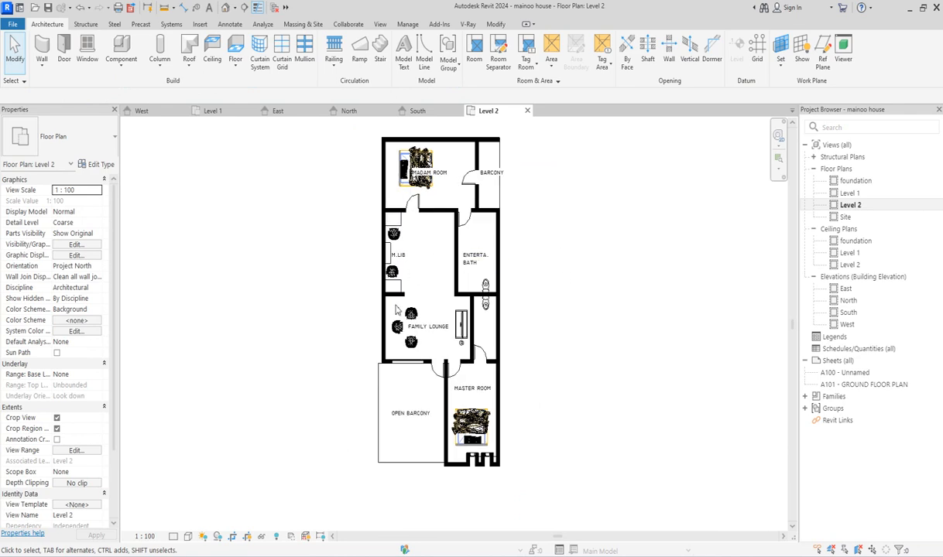
scroll(439, 254, down, 2)
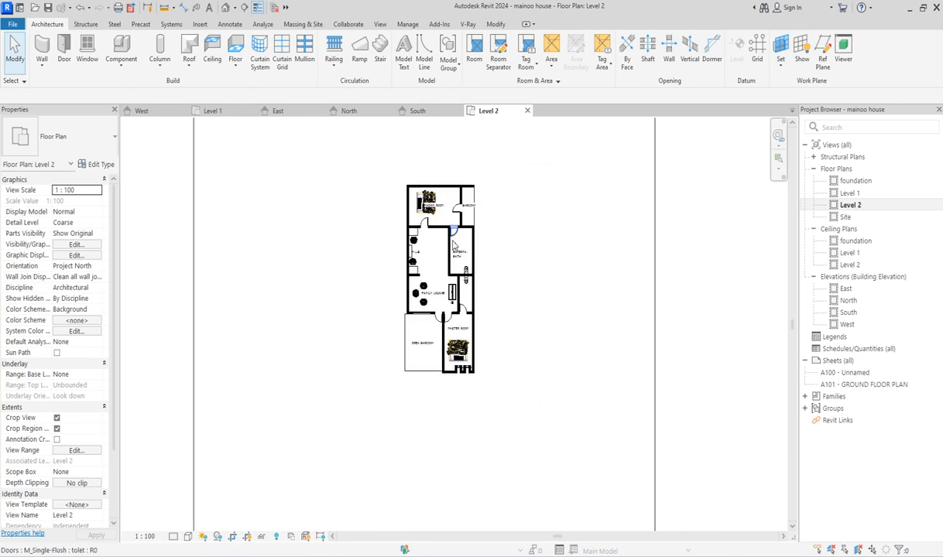
Open the Level 1 floor plan and draw a horizontal grid line along the rear outer wall above GYM, extending past both sides
double_click(850, 193)
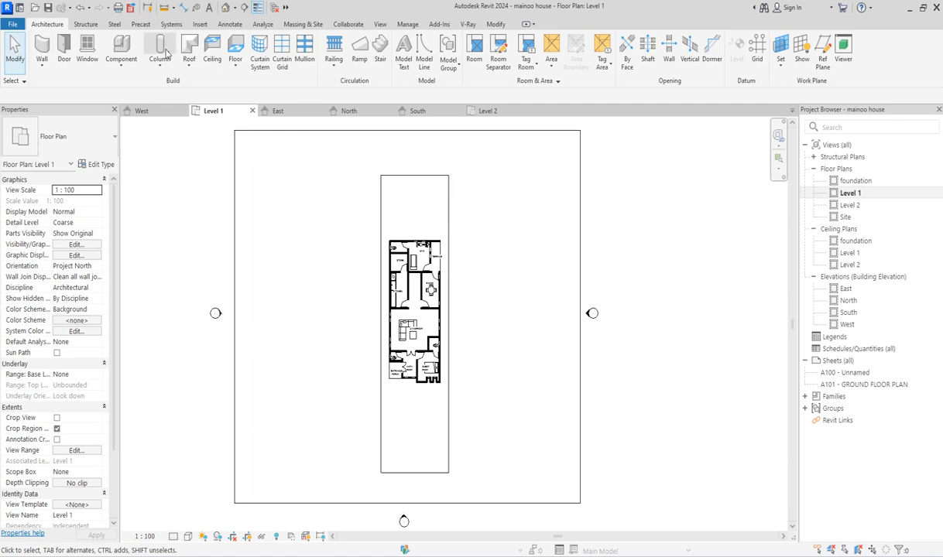
click(757, 48)
scroll(379, 249, up, 2)
scroll(346, 241, up, 1)
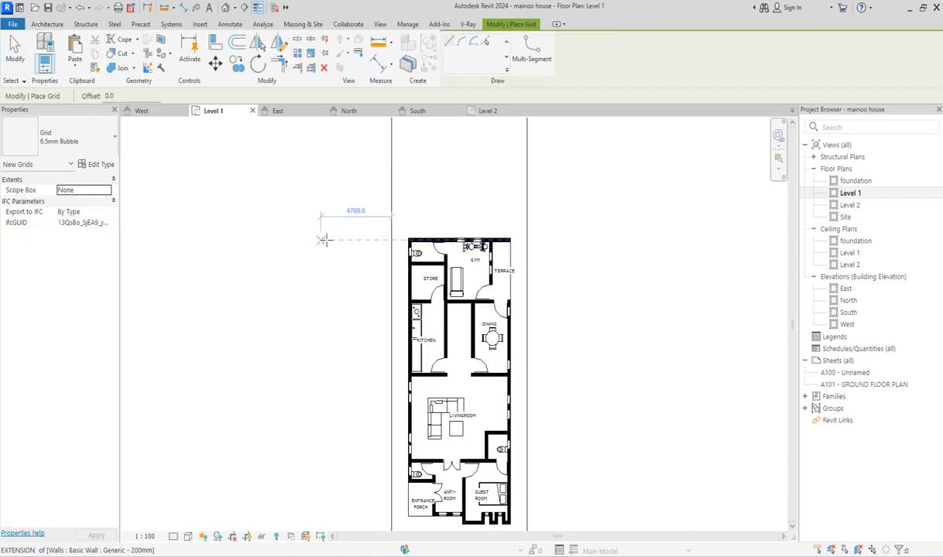
click(359, 239)
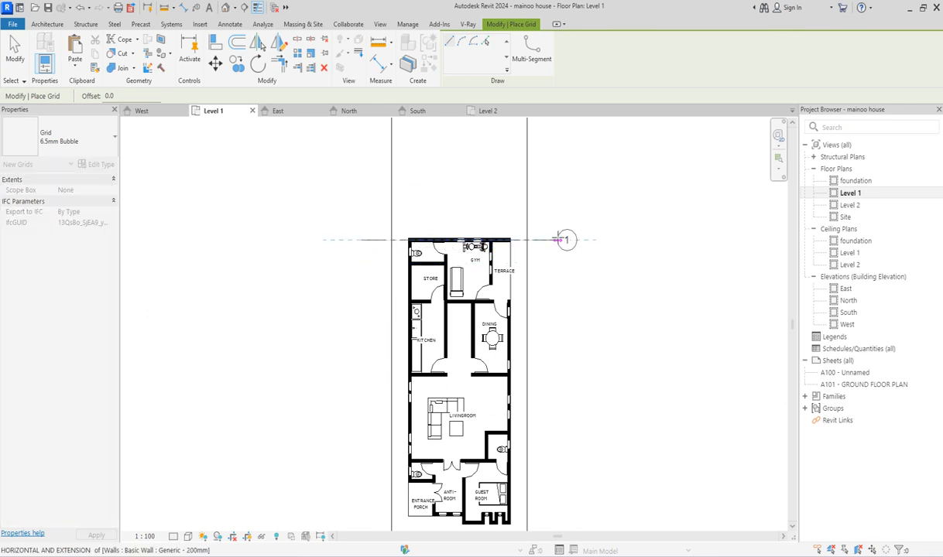
click(559, 240)
key(Escape)
key(Escape)
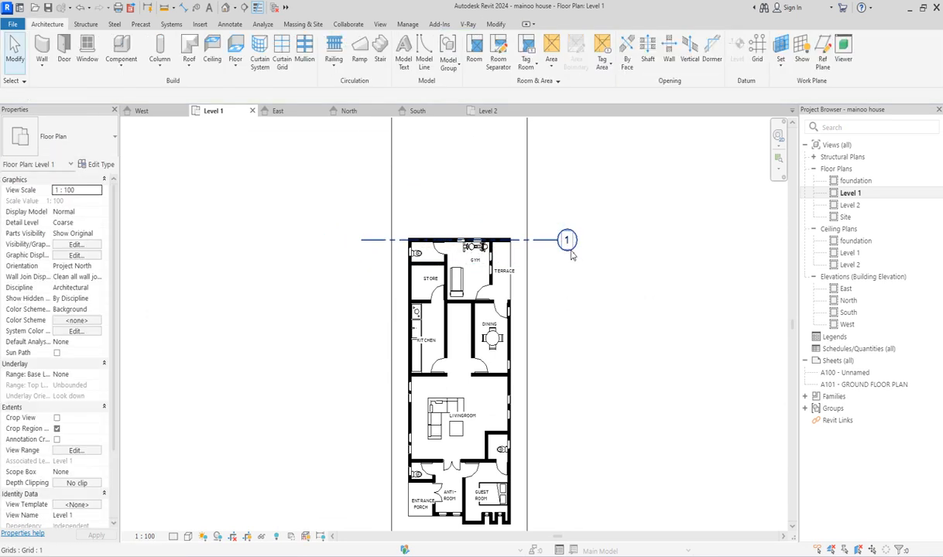
Rename the horizontal grid line along the rear wall to A
double_click(569, 241)
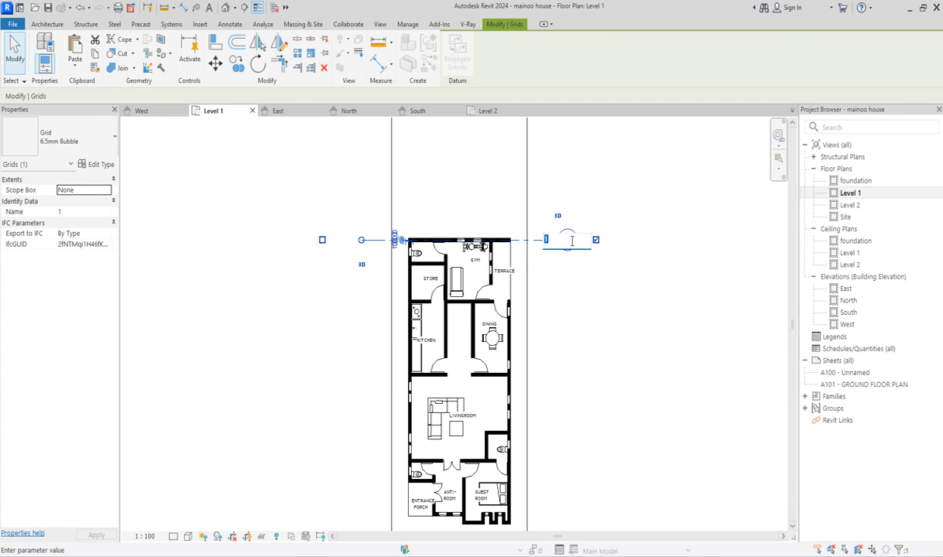
key(Return)
scroll(572, 314, down, 3)
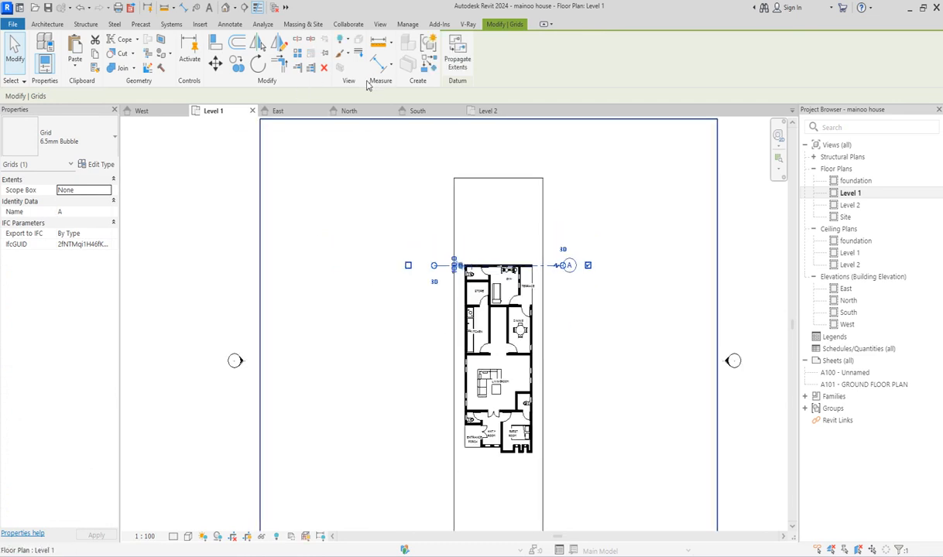
Draw four more horizontal grid lines along the STORE–KITCHEN wall, the upper and lower LIVINGROOM walls and the ANTI-ROOM front wall, ends aligned with grid A
click(416, 62)
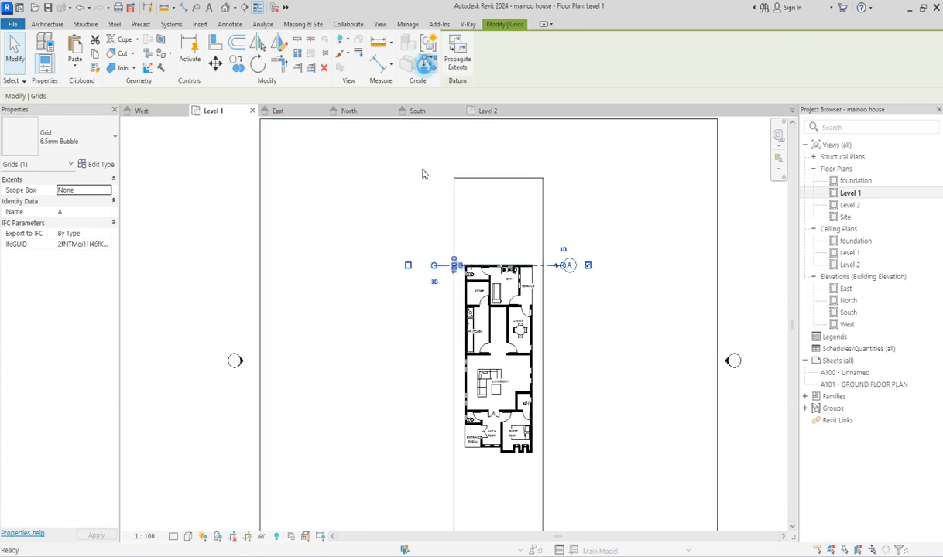
click(433, 306)
click(563, 306)
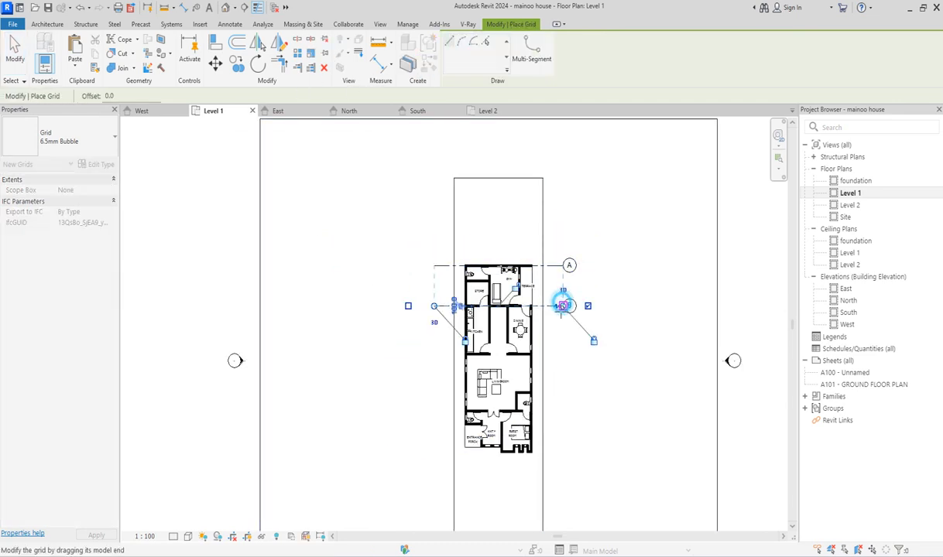
click(433, 354)
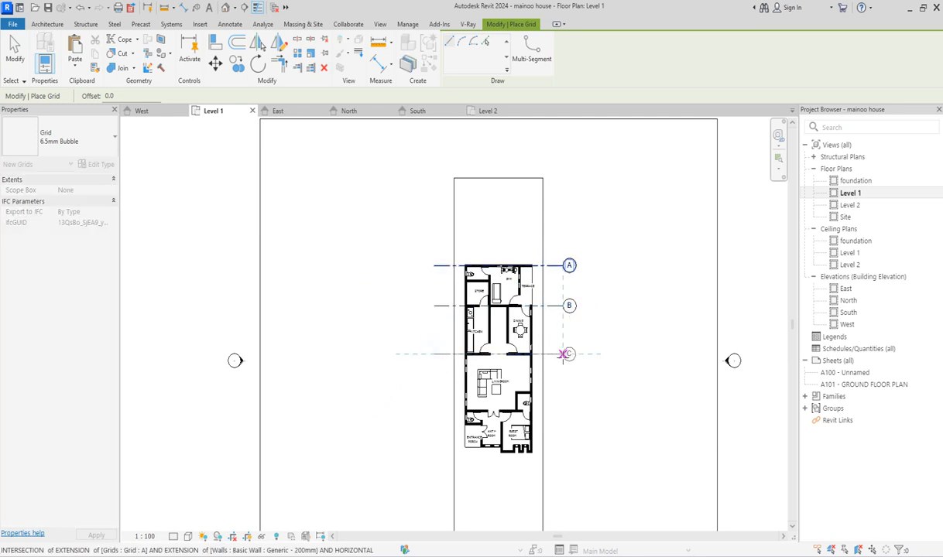
click(564, 354)
click(432, 412)
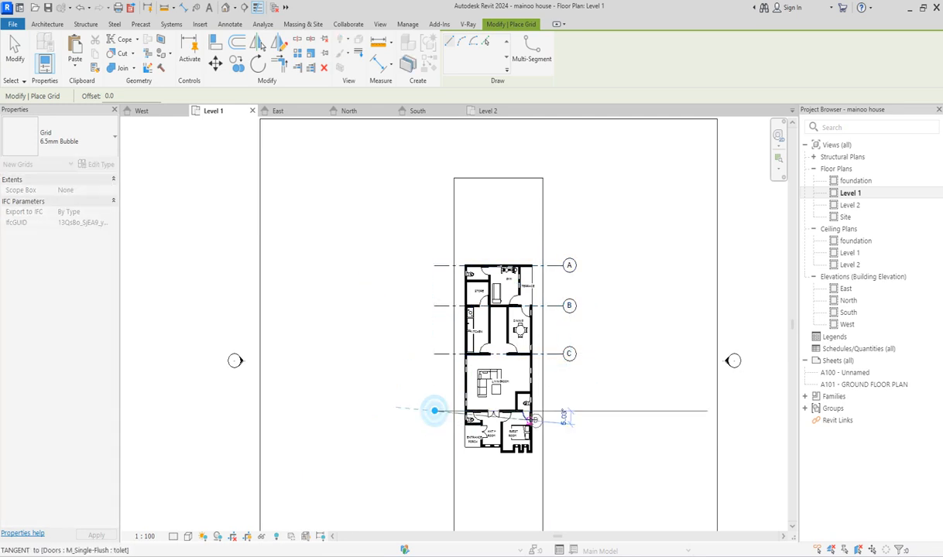
click(563, 411)
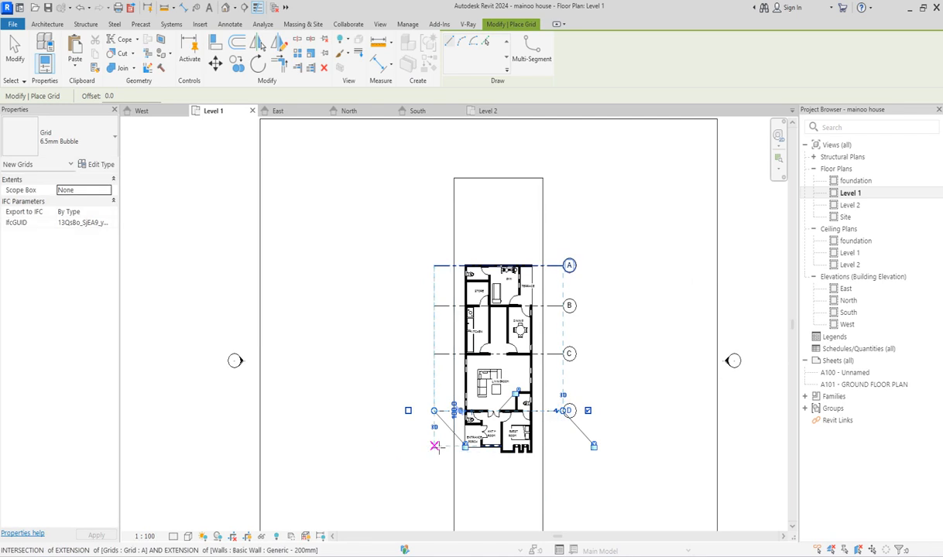
click(438, 447)
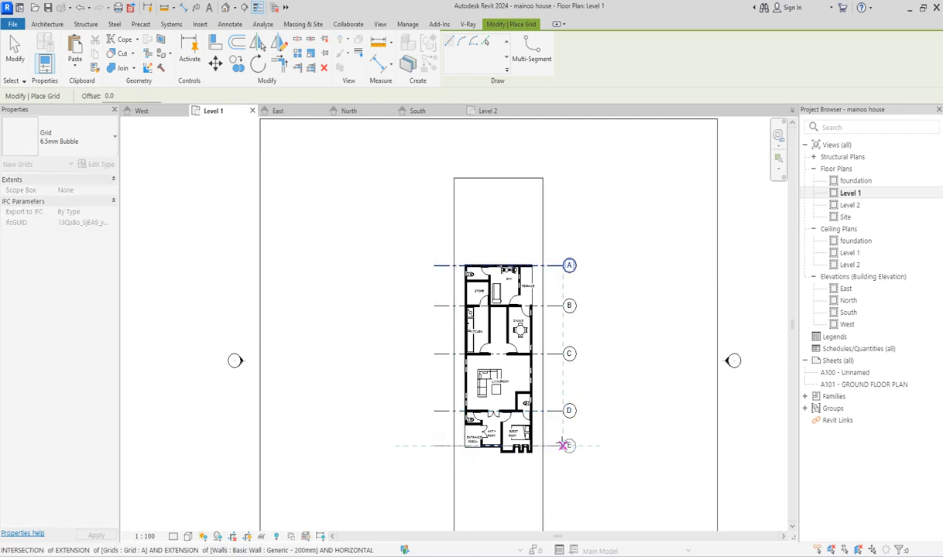
click(562, 445)
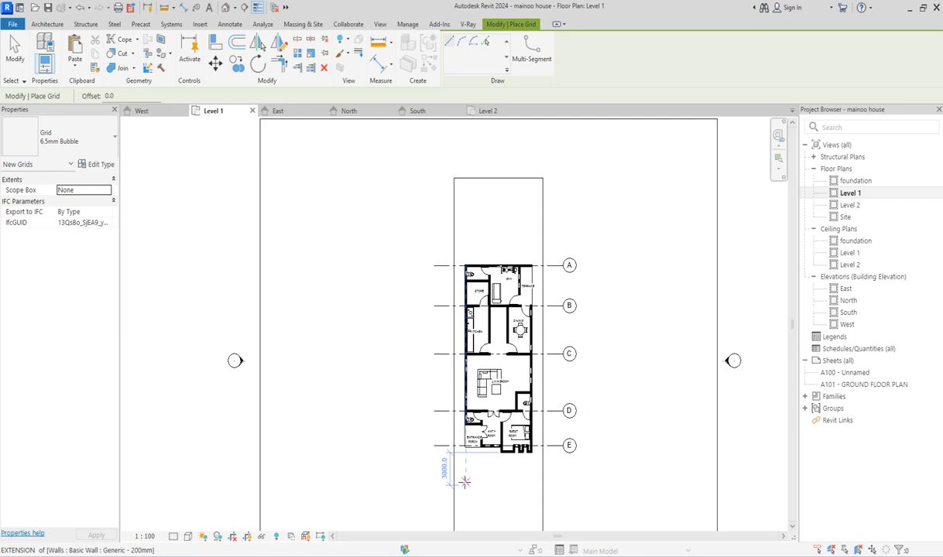
Draw a vertical grid line along the outer wall on the KITCHEN side and name it 1
click(465, 482)
click(465, 234)
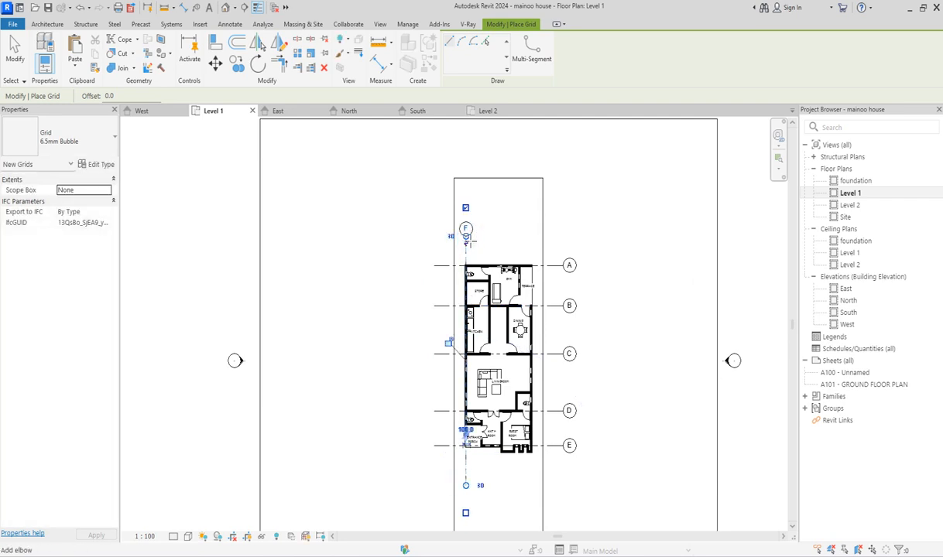
key(Escape)
key(Escape)
click(465, 229)
click(464, 228)
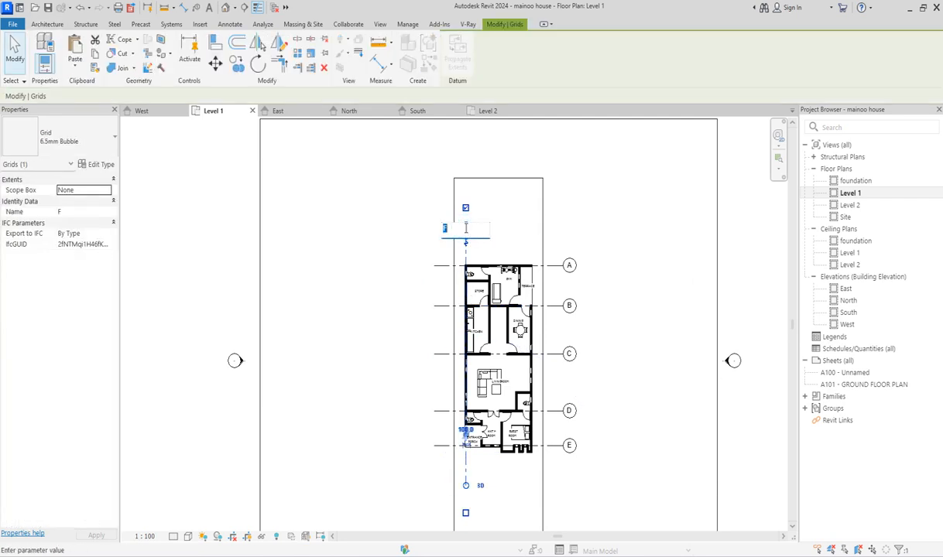
text(1)
key(Return)
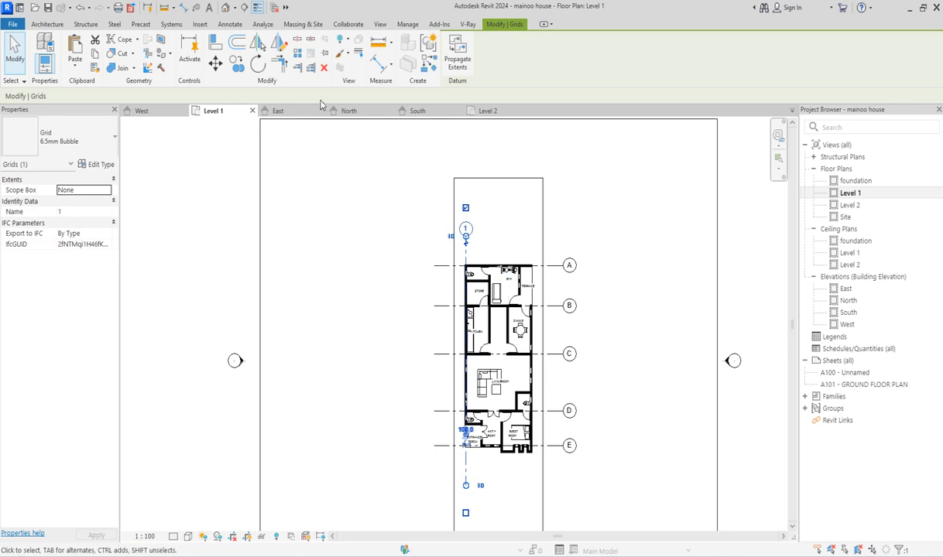
Draw three more vertical grid lines along the KITCHEN corridor wall, the DINING corridor wall and the DINING-side outer wall, ends aligned with grid 1
click(410, 63)
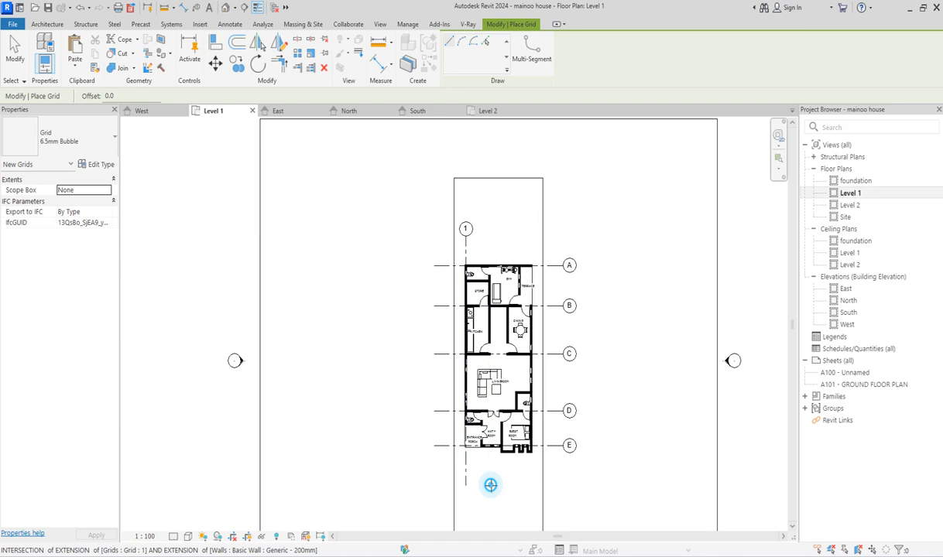
click(491, 486)
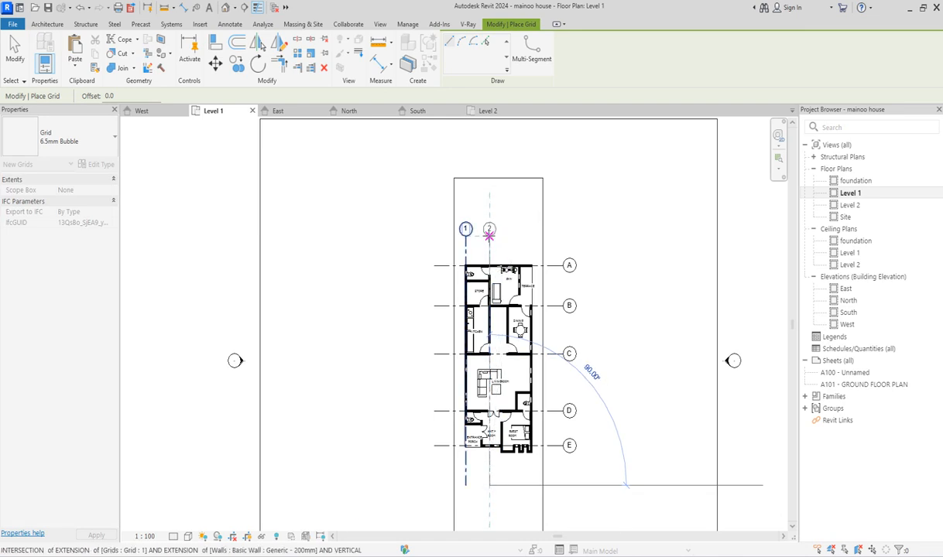
click(489, 235)
click(511, 484)
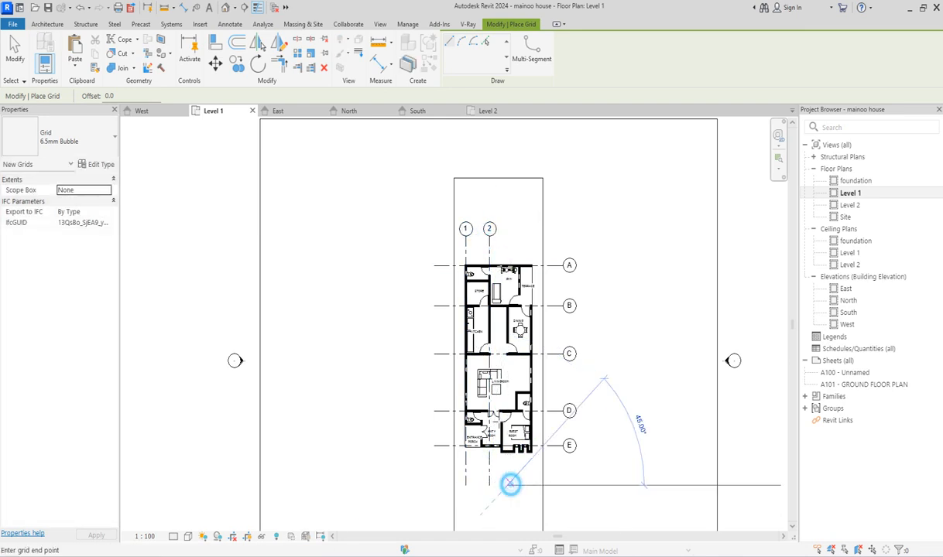
click(507, 237)
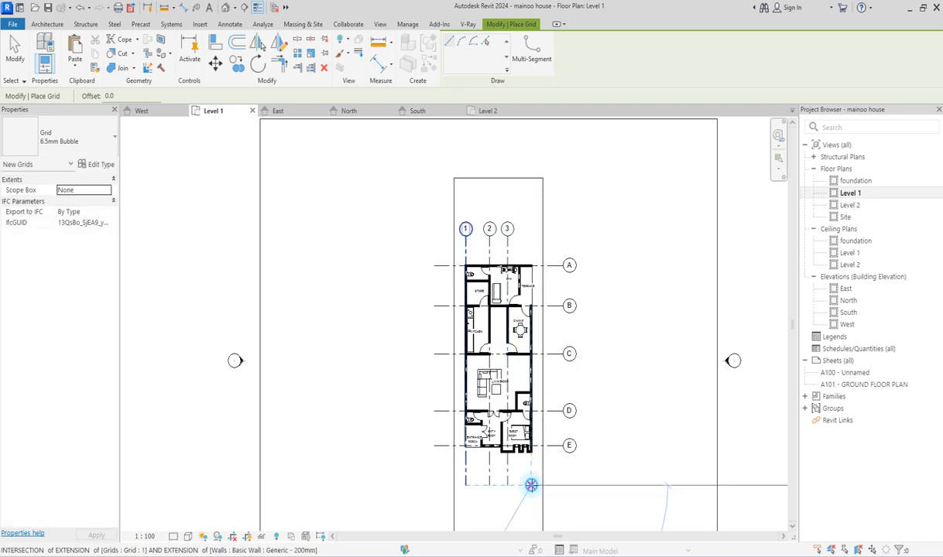
click(531, 486)
click(531, 237)
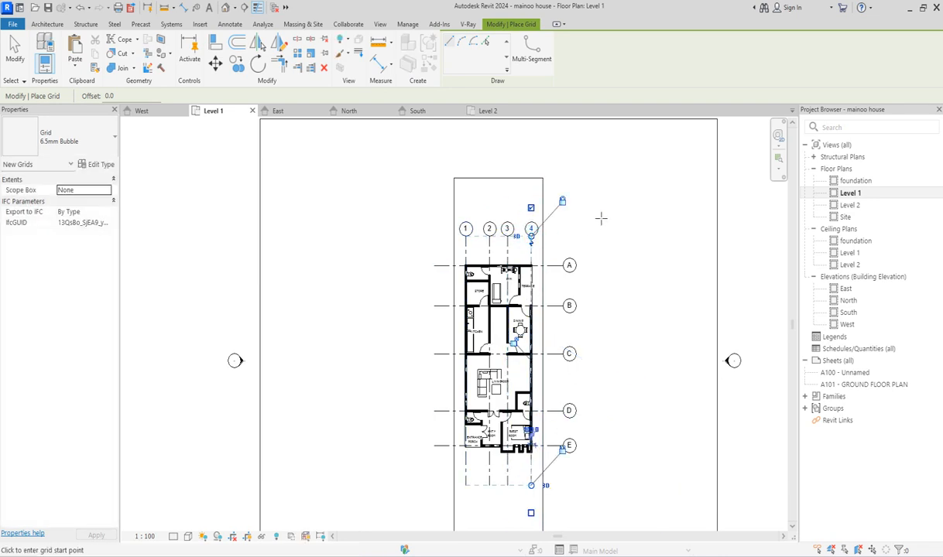
key(Escape)
key(Escape)
scroll(533, 269, up, 8)
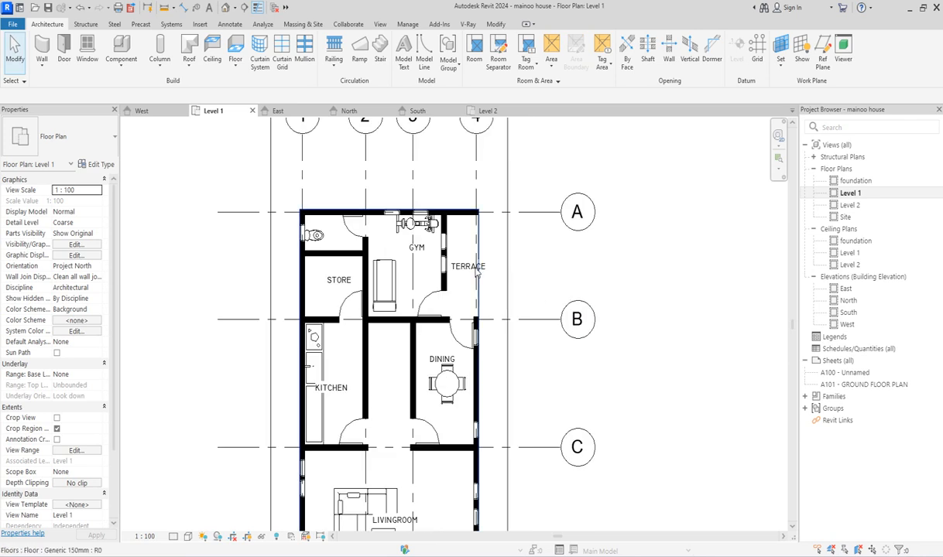
scroll(532, 269, down, 4)
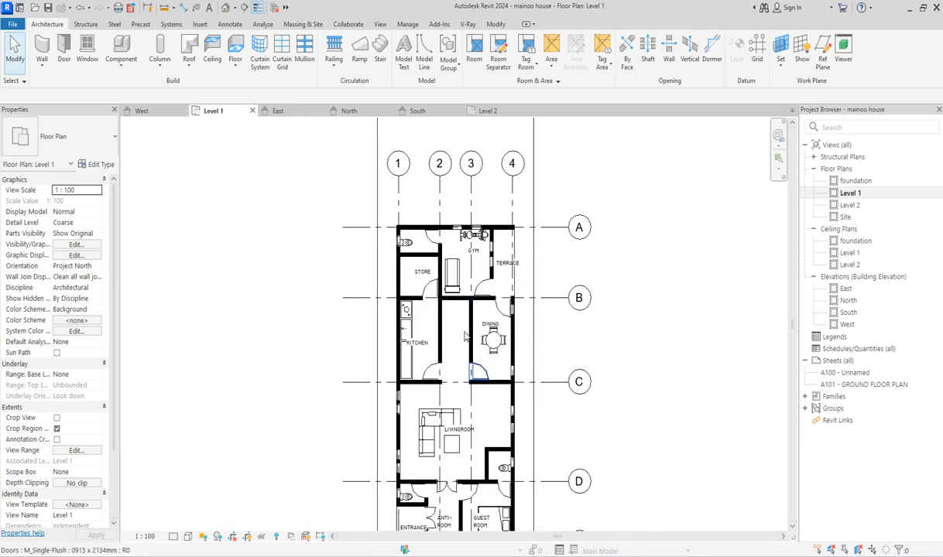
Open the Level 2 plan and check the type dimensions of the M_Fixed 0915 x 0610mm window
double_click(850, 205)
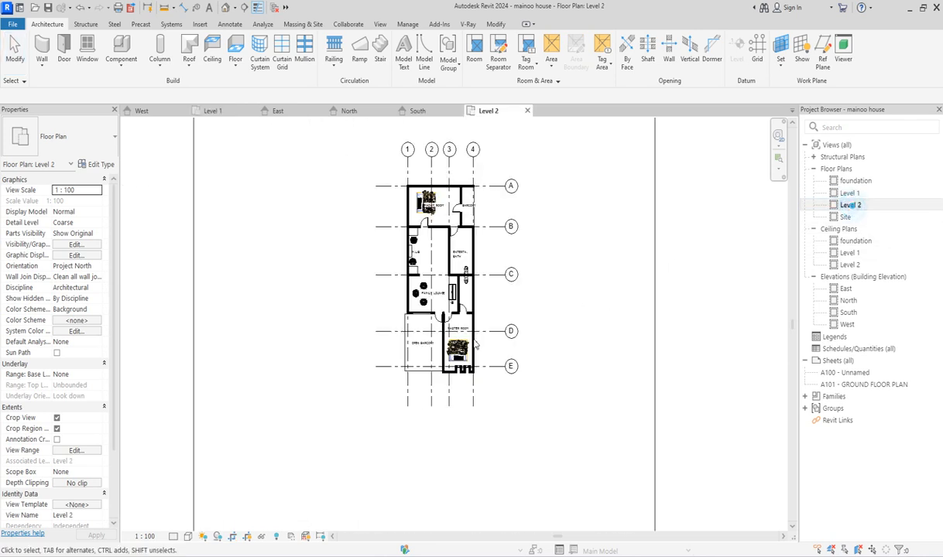
scroll(431, 343, up, 4)
scroll(431, 343, down, 3)
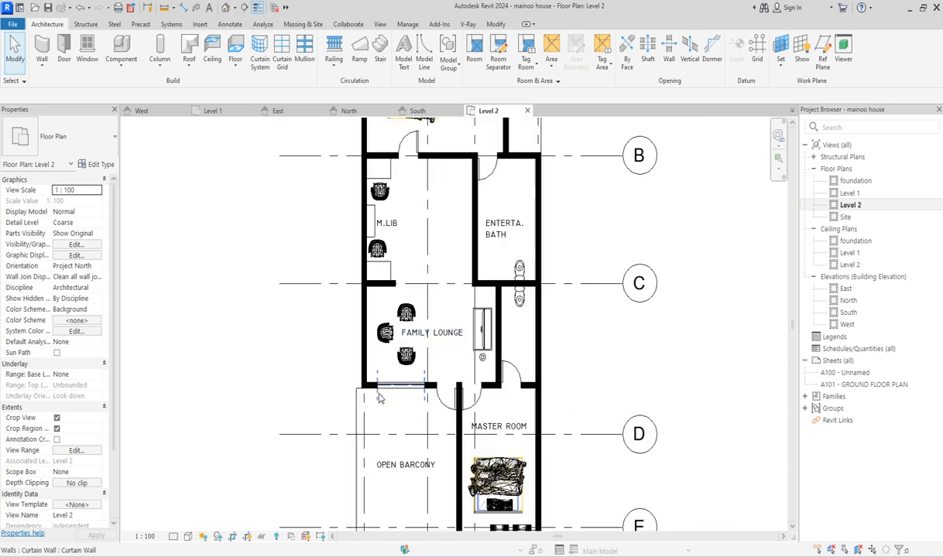
scroll(437, 289, up, 3)
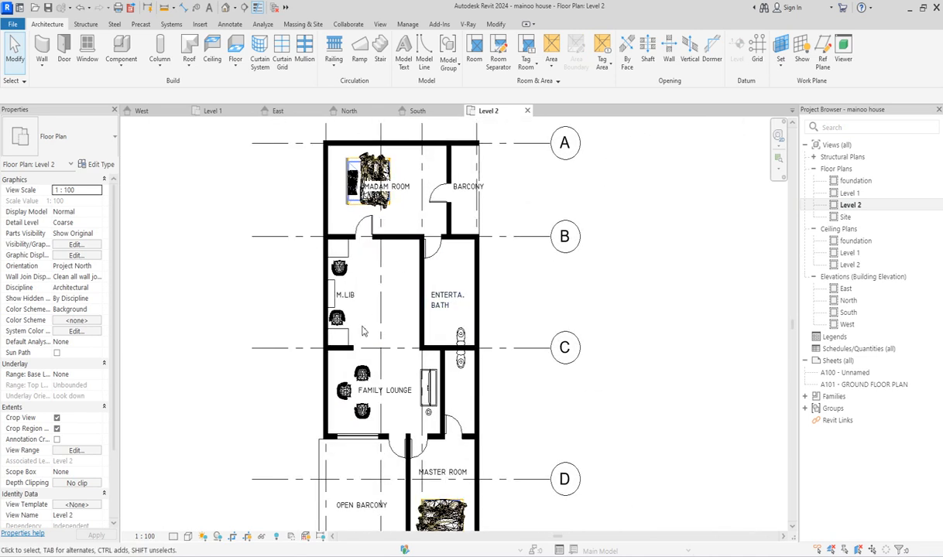
click(87, 48)
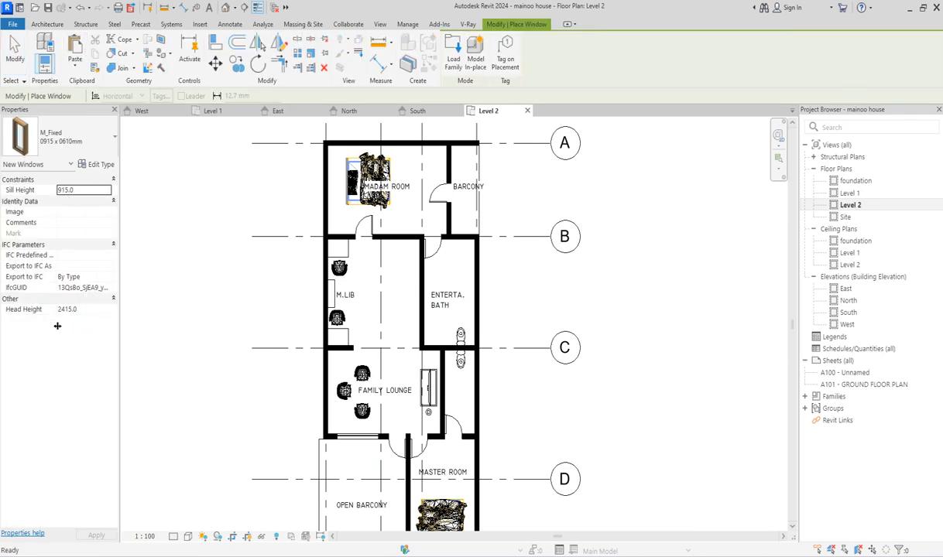
click(99, 166)
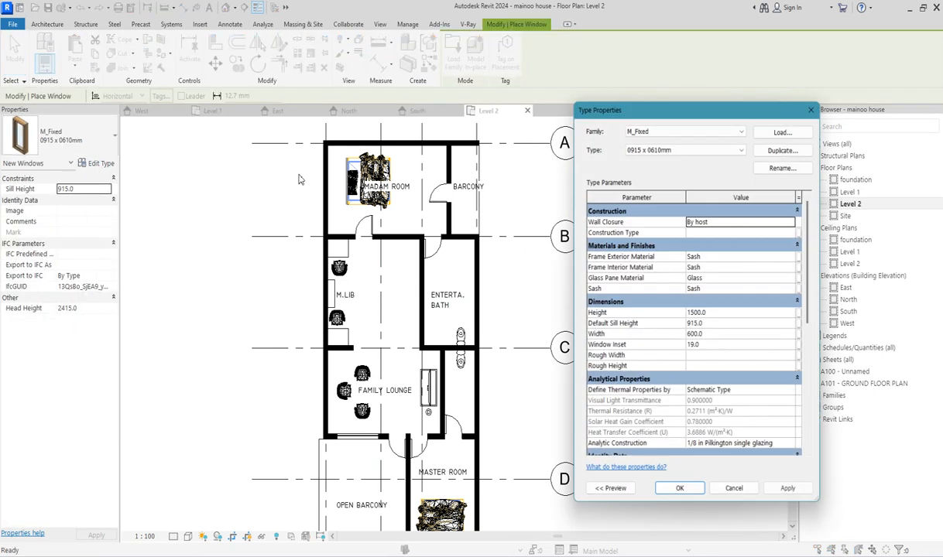
click(814, 107)
Check the sill and head heights of an existing LIVINGROOM window on the Level 1 plan
double_click(849, 193)
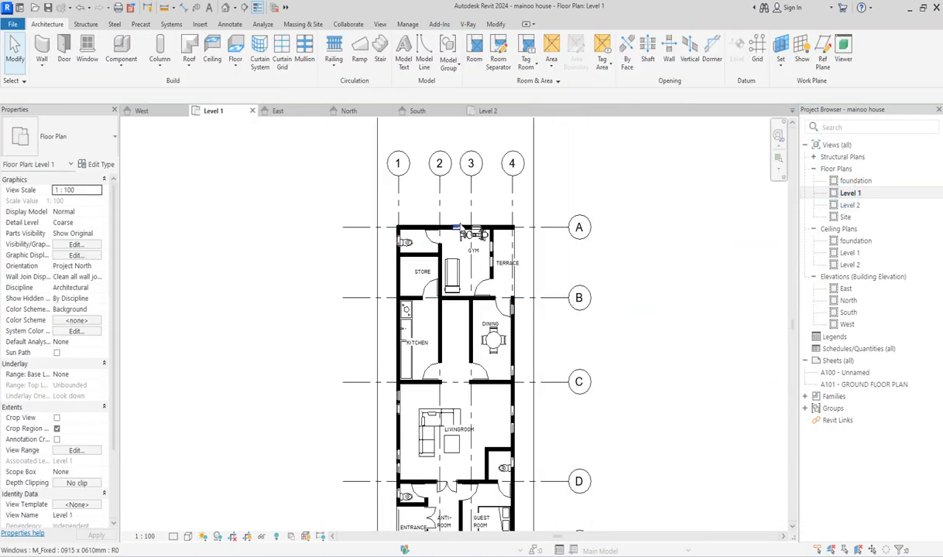
click(402, 409)
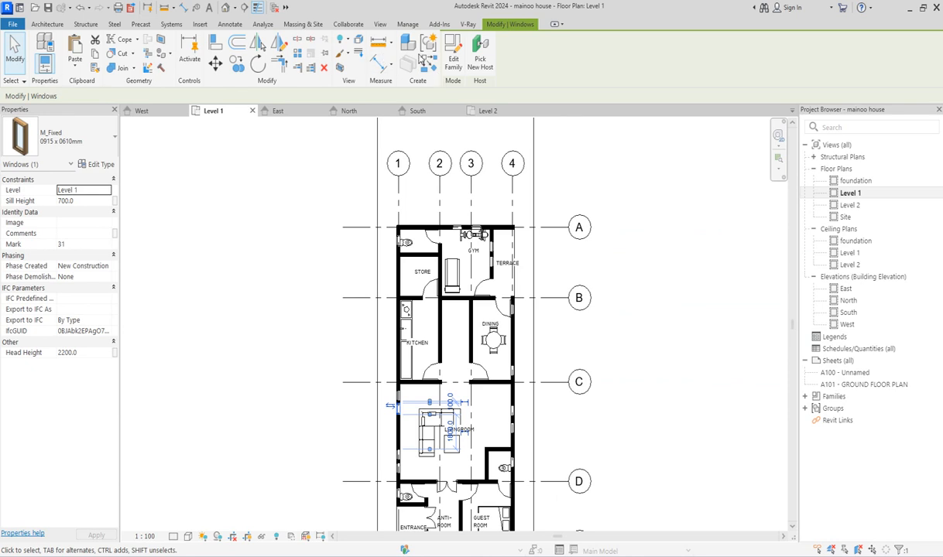
click(430, 70)
On Level 2, place M_Fixed 0915 x 0610mm windows with head height 2200 in MADAM ROOM, two along grid 1 and two along grid A
double_click(850, 206)
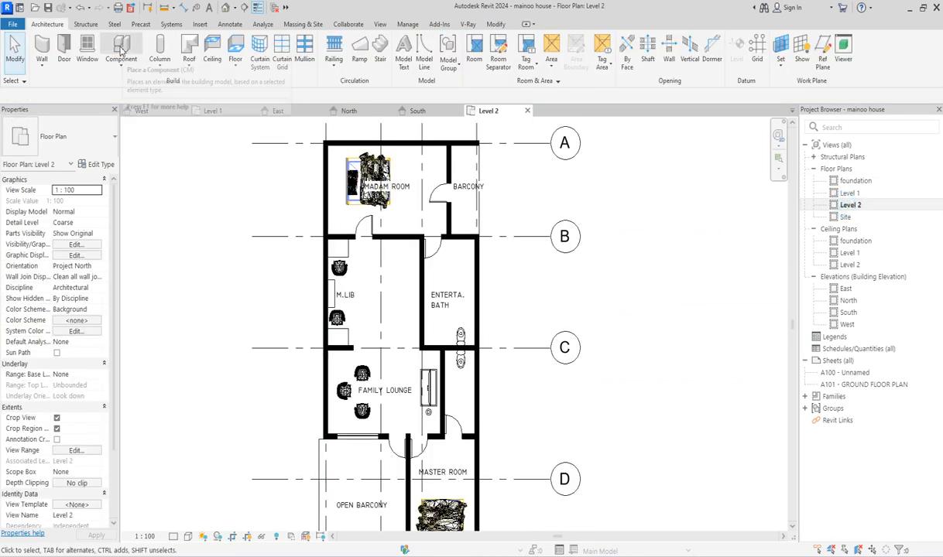
click(83, 51)
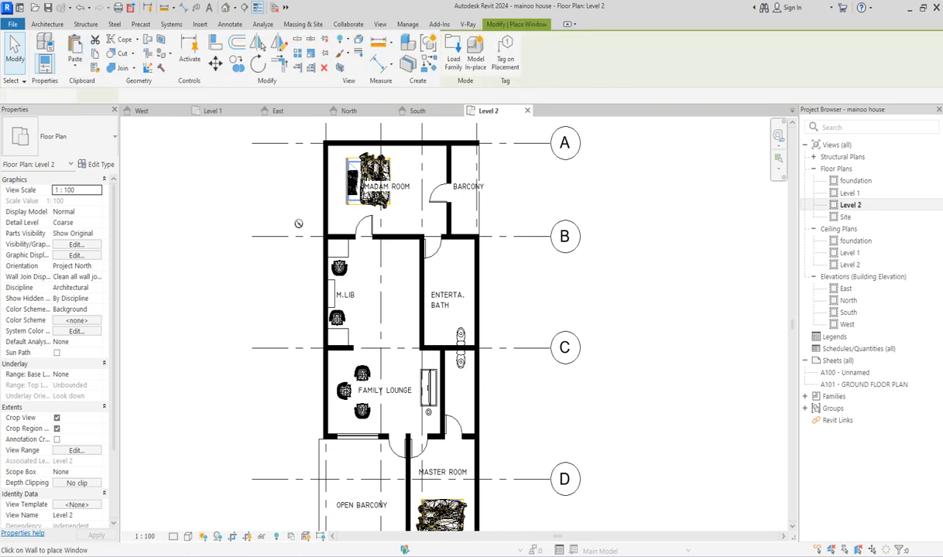
click(101, 311)
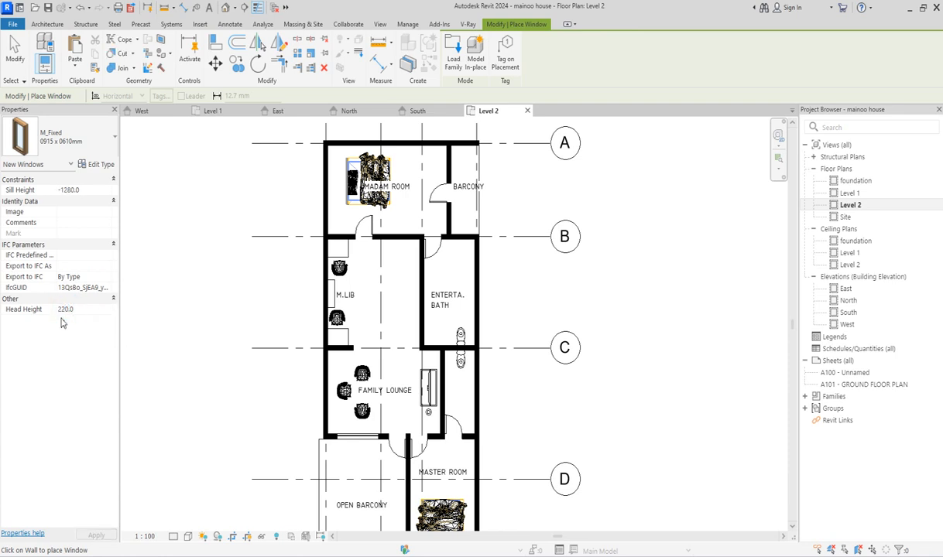
scroll(326, 223, up, 3)
scroll(322, 194, down, 5)
scroll(320, 181, up, 4)
scroll(328, 203, down, 3)
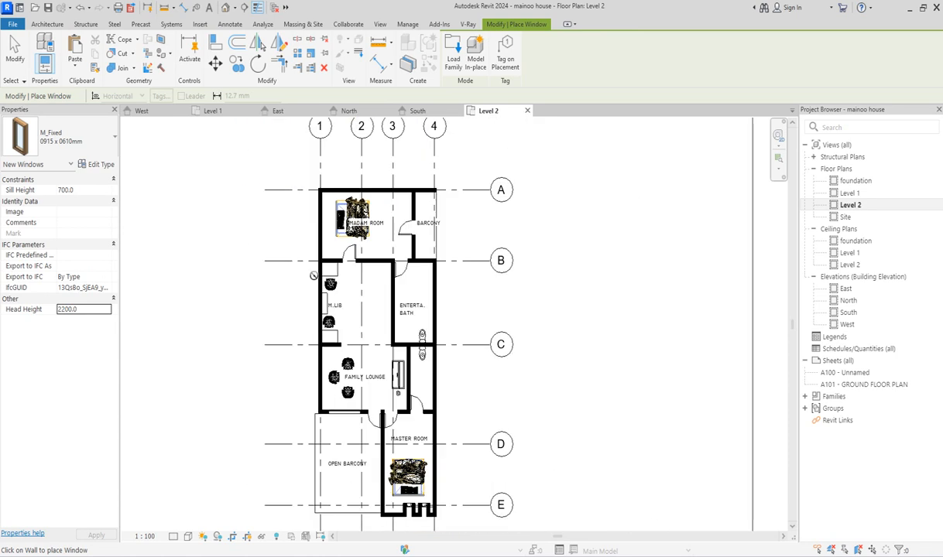
scroll(317, 244, up, 4)
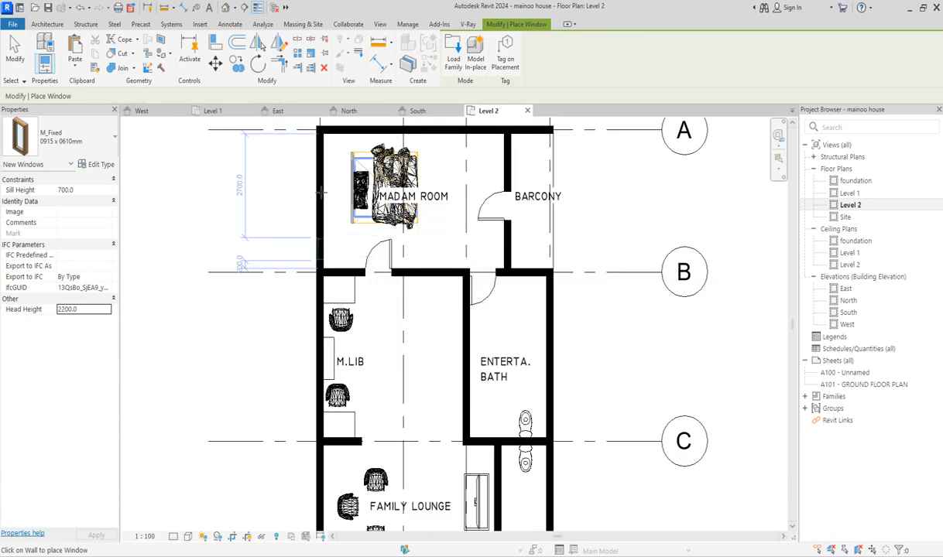
click(316, 250)
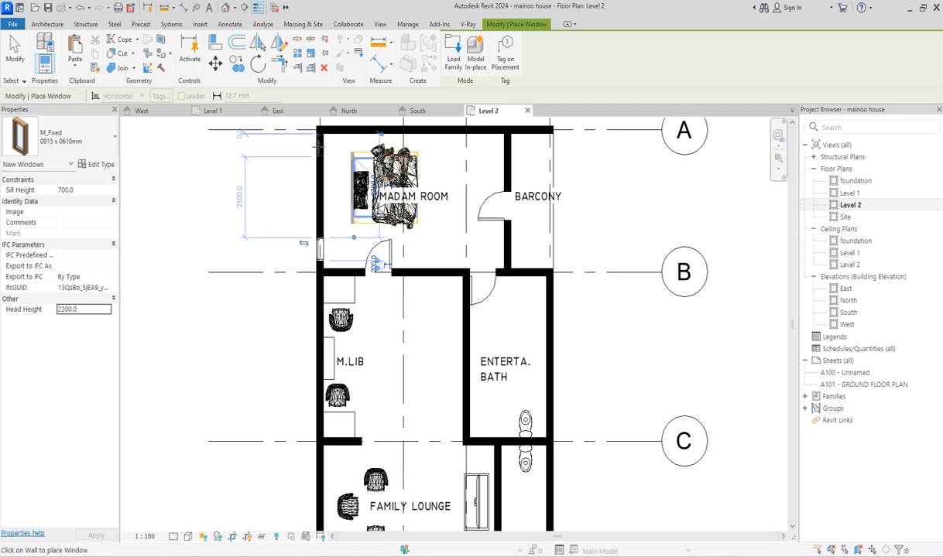
click(317, 147)
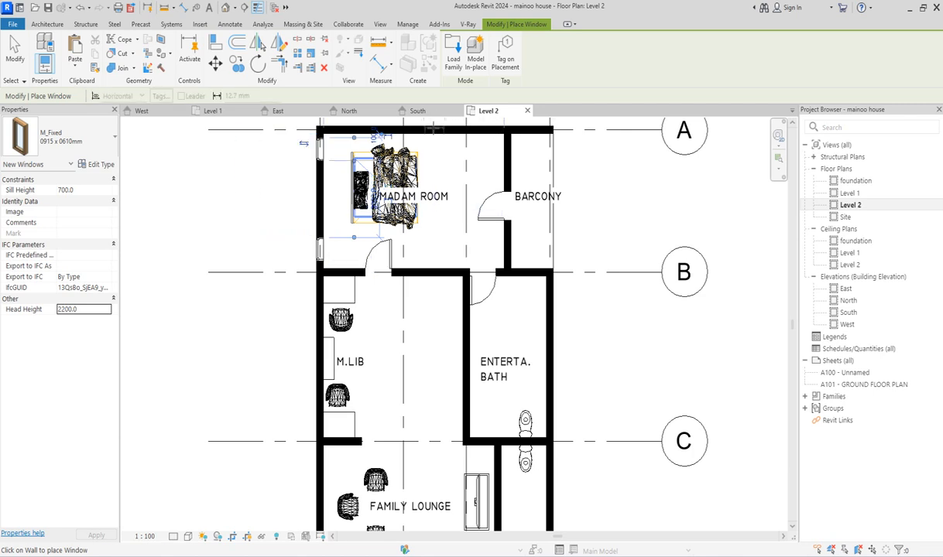
click(455, 129)
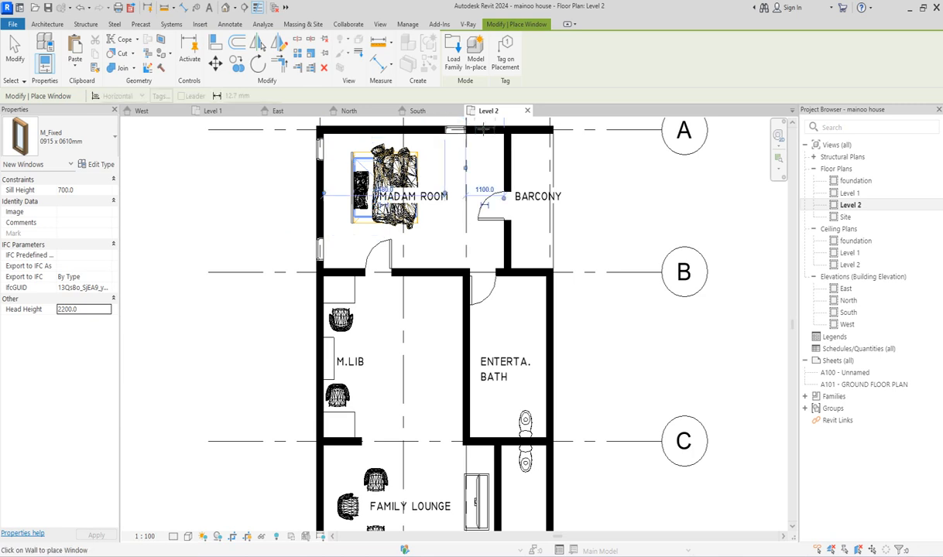
scroll(469, 128, down, 2)
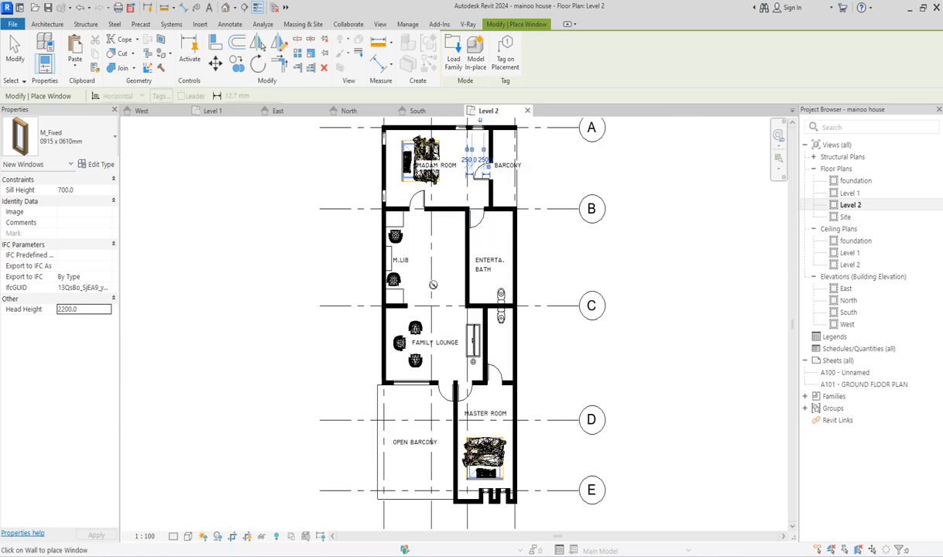
Place two windows of the same type in M.LIB's outer wall, each about 400 mm from an end of the room
scroll(432, 285, down, 1)
scroll(391, 233, up, 4)
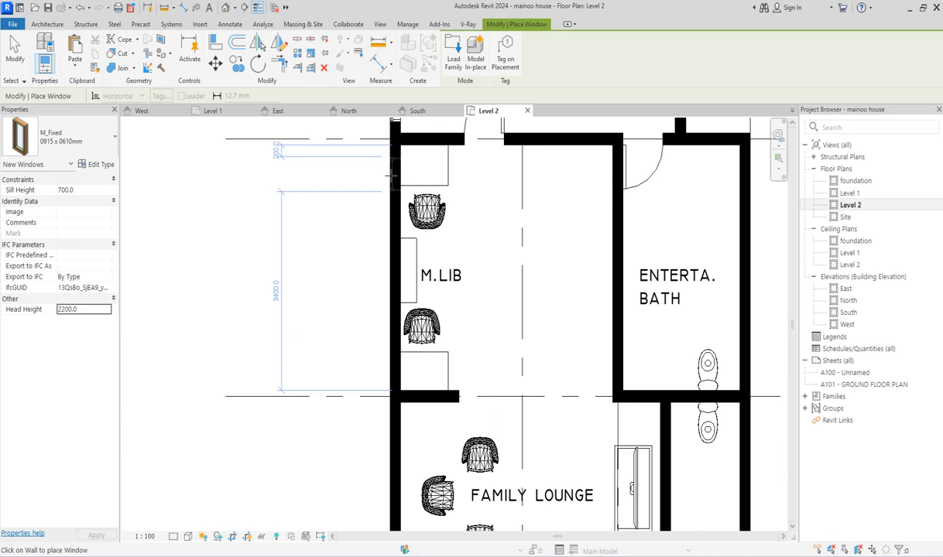
scroll(391, 175, up, 2)
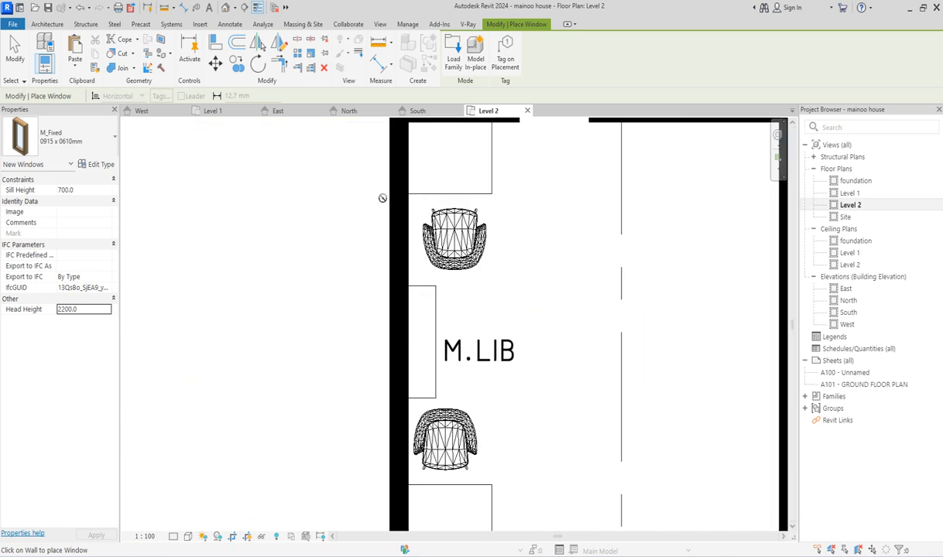
scroll(392, 190, down, 3)
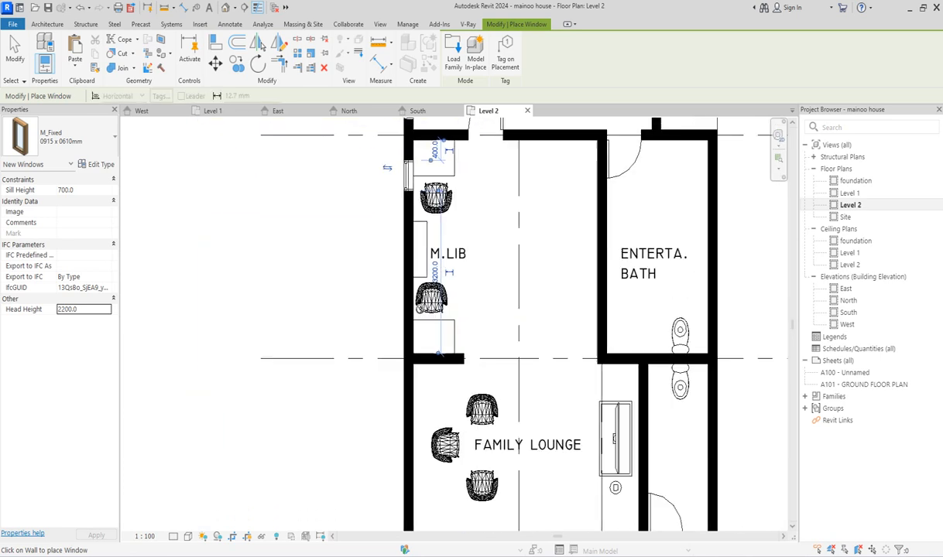
scroll(399, 302, up, 2)
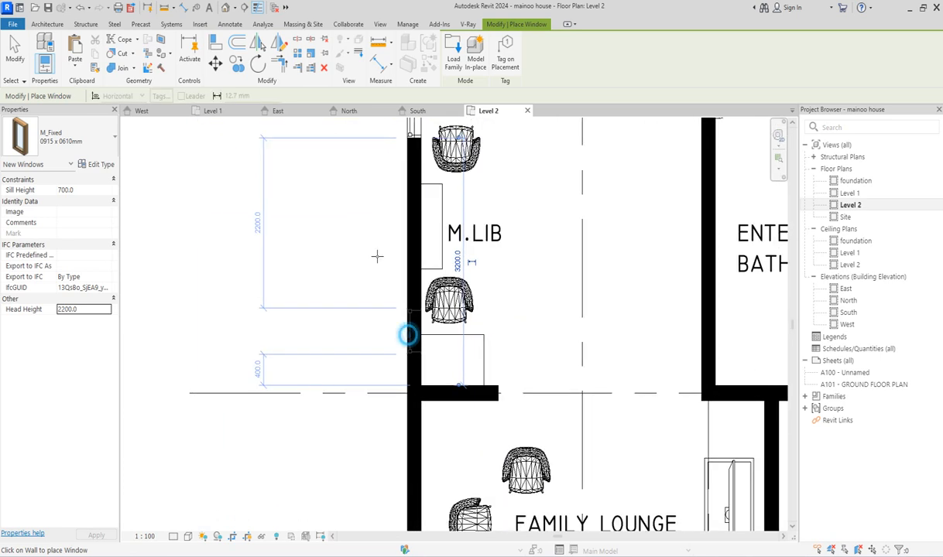
Place two windows in FAMILY LOUNGE's grid 1 wall, about 300 mm from the grid C wall and 200 mm from the front wall
scroll(377, 264, down, 4)
scroll(395, 314, up, 3)
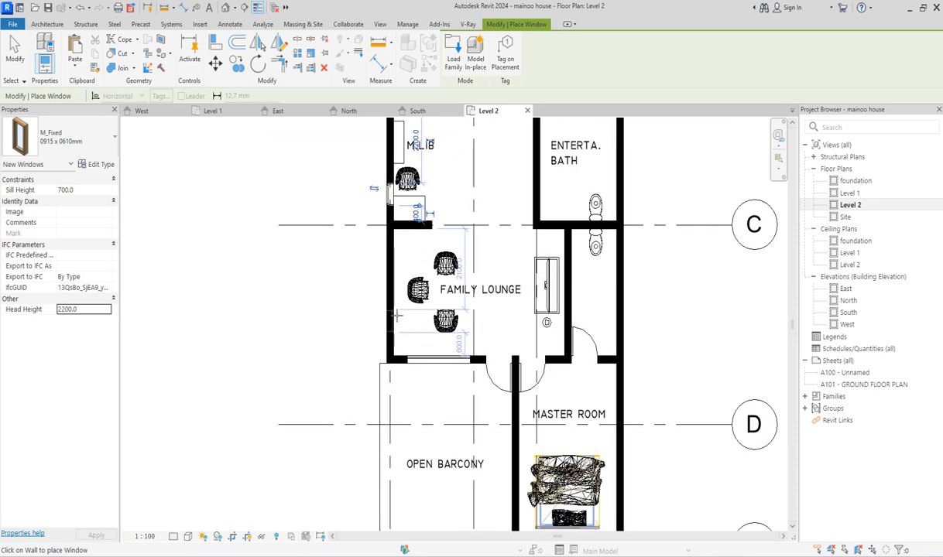
scroll(389, 267, up, 3)
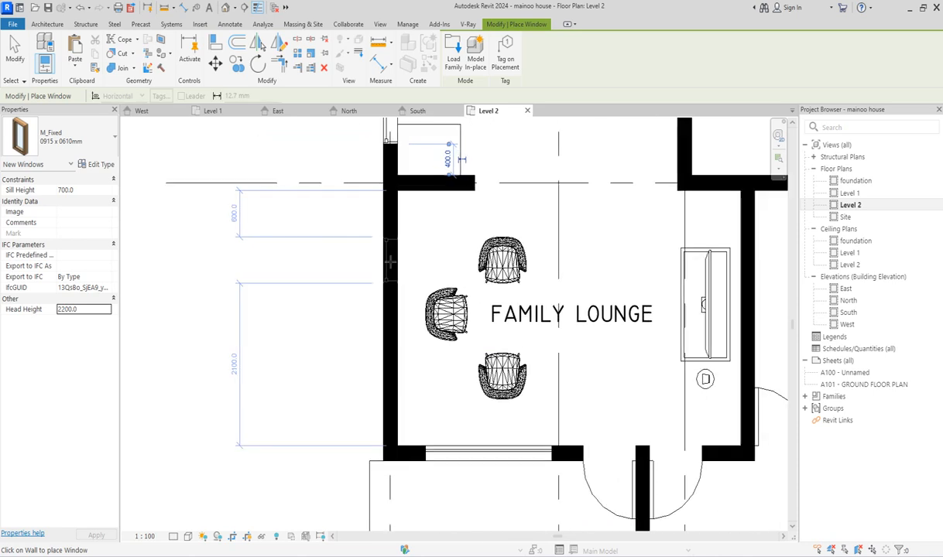
click(389, 237)
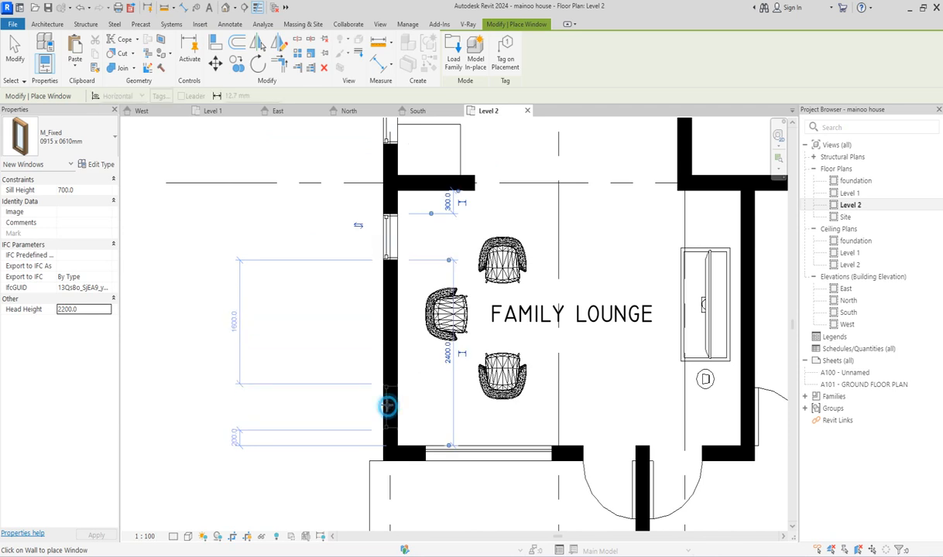
Place two windows about 200 mm apart in MASTER ROOM's outer wall along grid 4, beside the bed
scroll(387, 406, down, 5)
scroll(490, 399, up, 5)
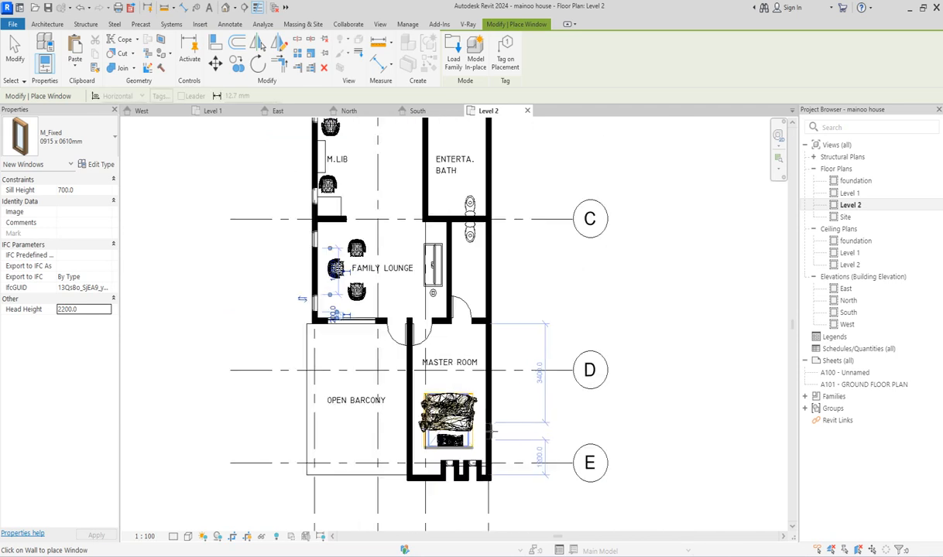
click(492, 397)
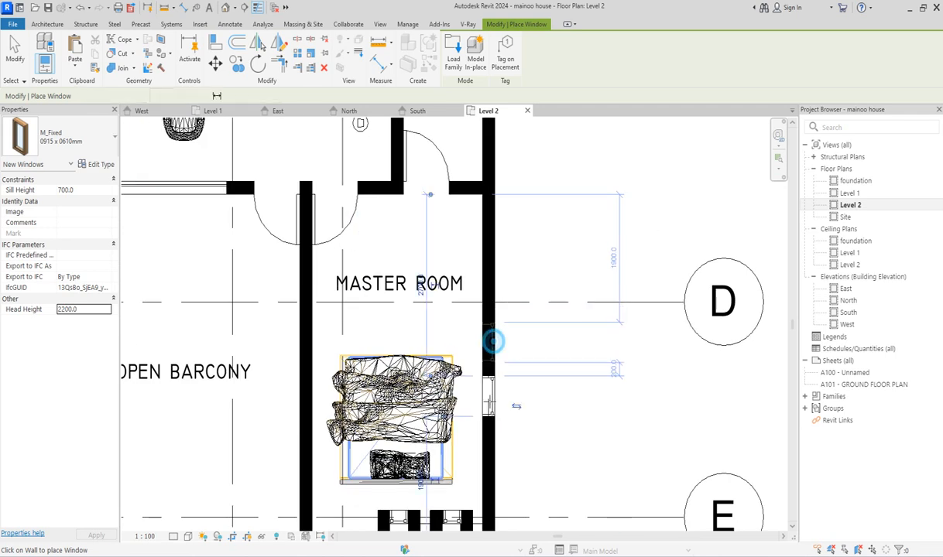
scroll(491, 395, down, 3)
scroll(474, 384, down, 3)
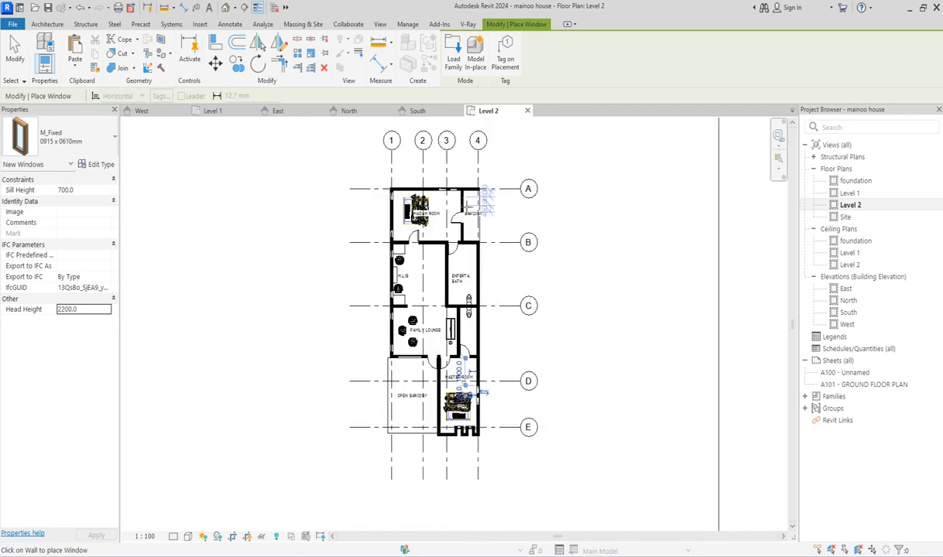
Place M_Fixed 0610 x 0610mm windows with head height 2200 in the grid 4 walls of ENTERTA. BATH and the toilet beside FAMILY LOUNGE
scroll(534, 198, up, 3)
scroll(532, 331, down, 2)
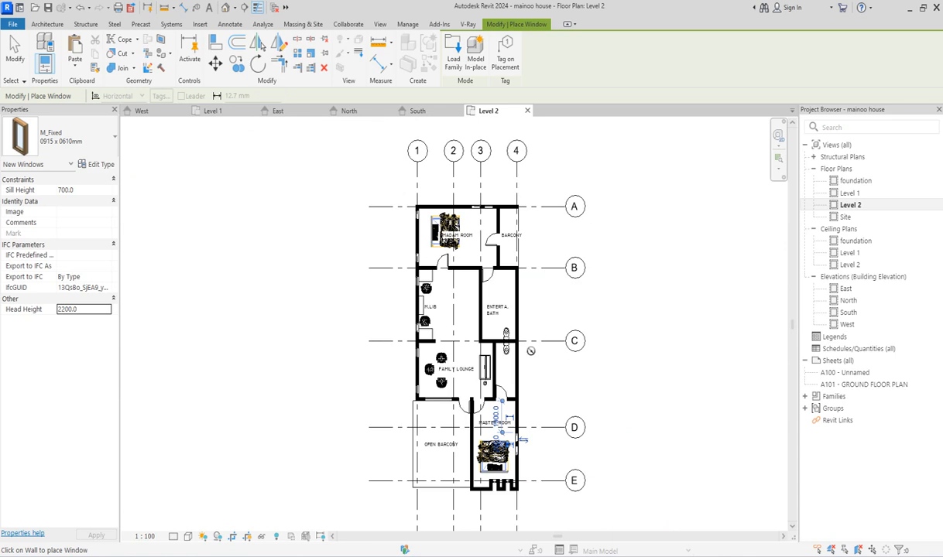
click(82, 147)
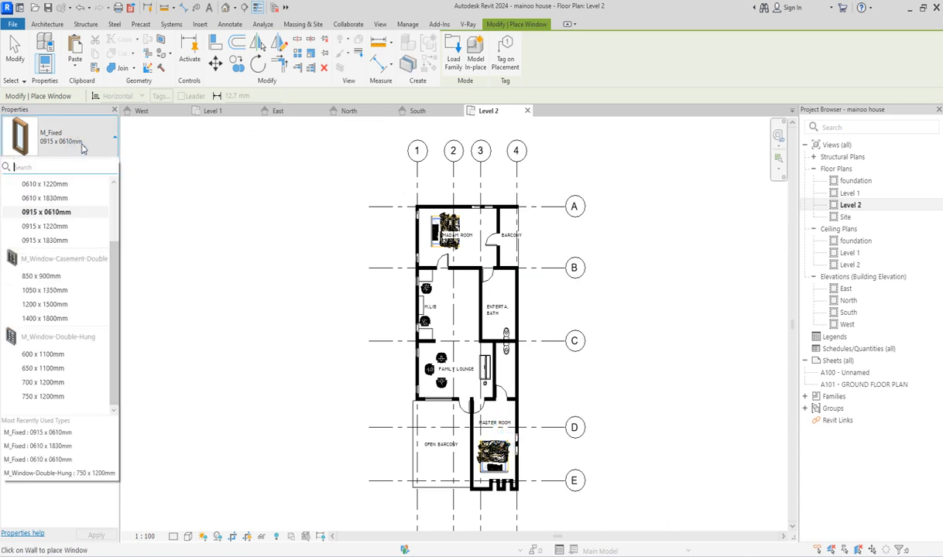
click(53, 460)
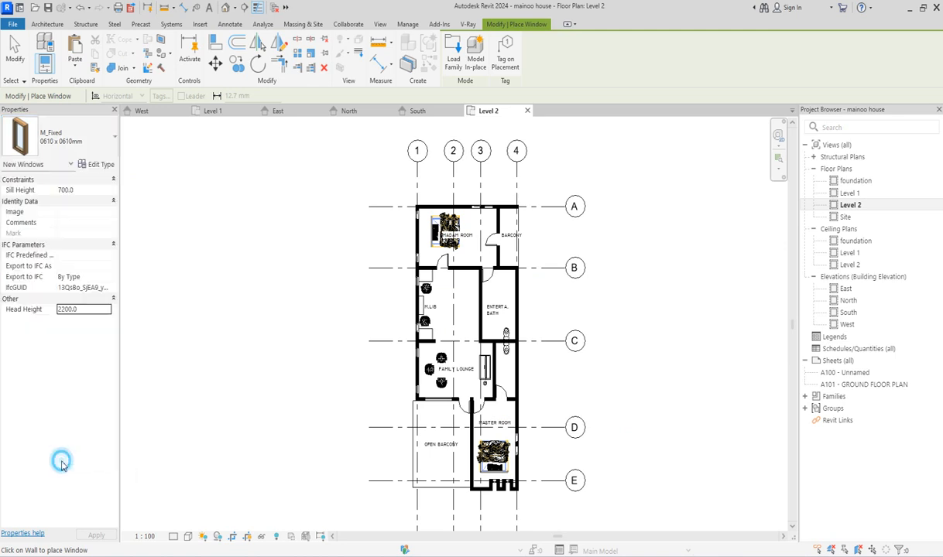
click(91, 310)
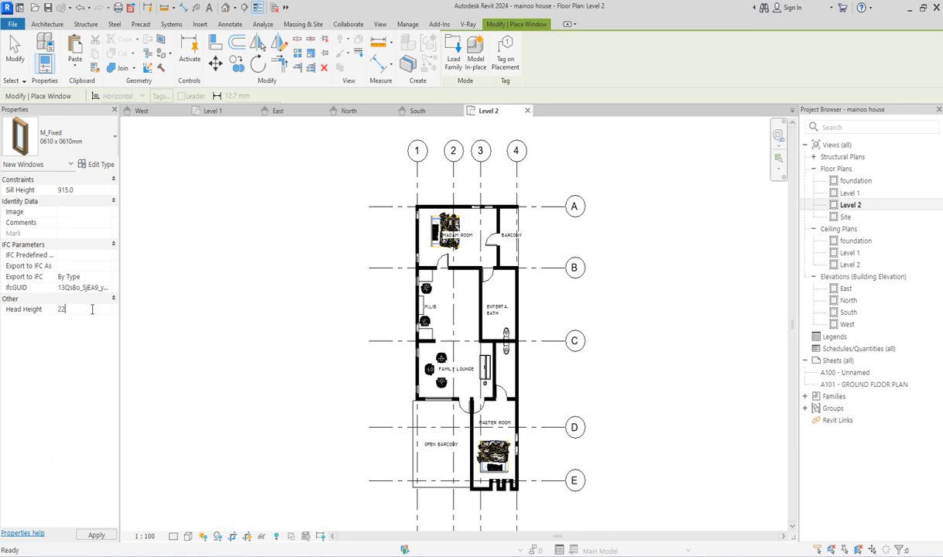
scroll(518, 383, up, 5)
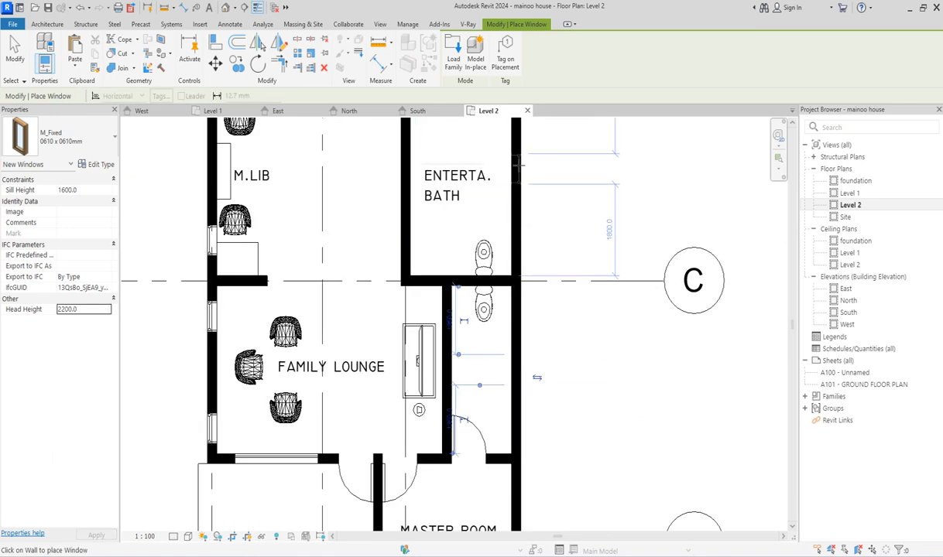
scroll(549, 305, down, 6)
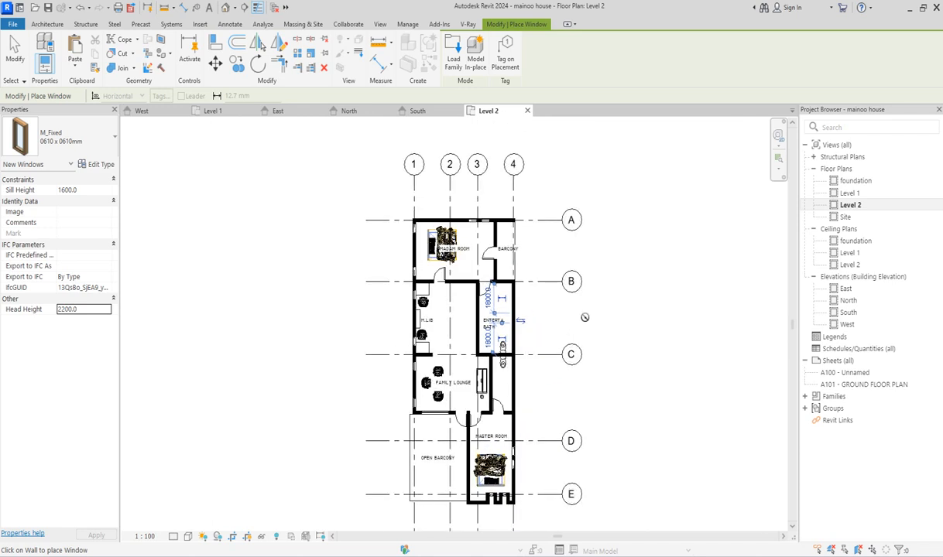
key(Escape)
End window placement and move the MADAM ROOM label off the bed into the clear area near the grid A wall
scroll(586, 348, down, 3)
scroll(471, 379, up, 3)
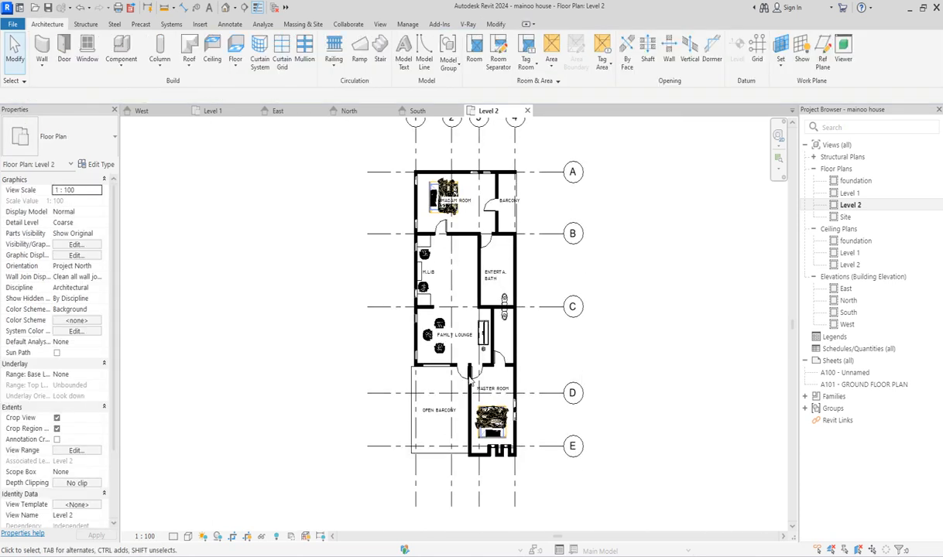
scroll(479, 253, up, 2)
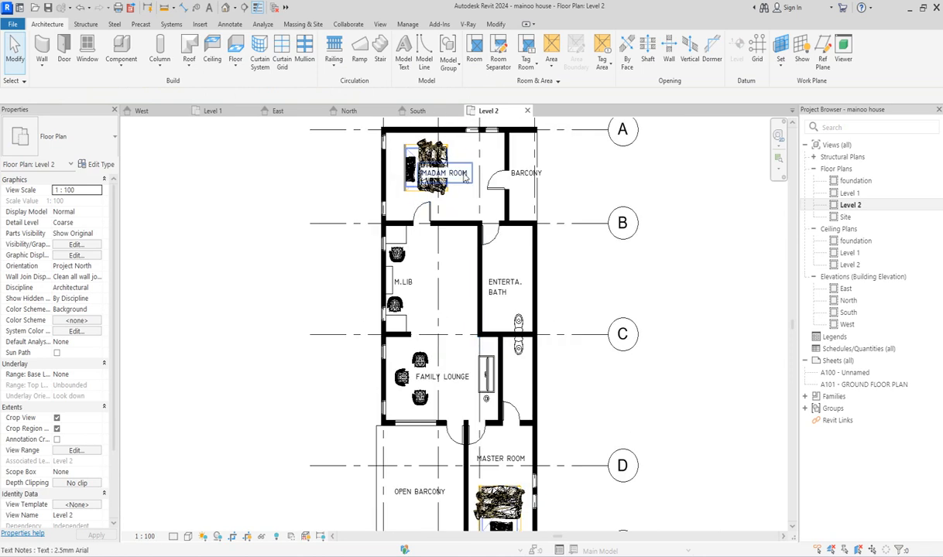
click(457, 175)
drag(416, 163, 435, 188)
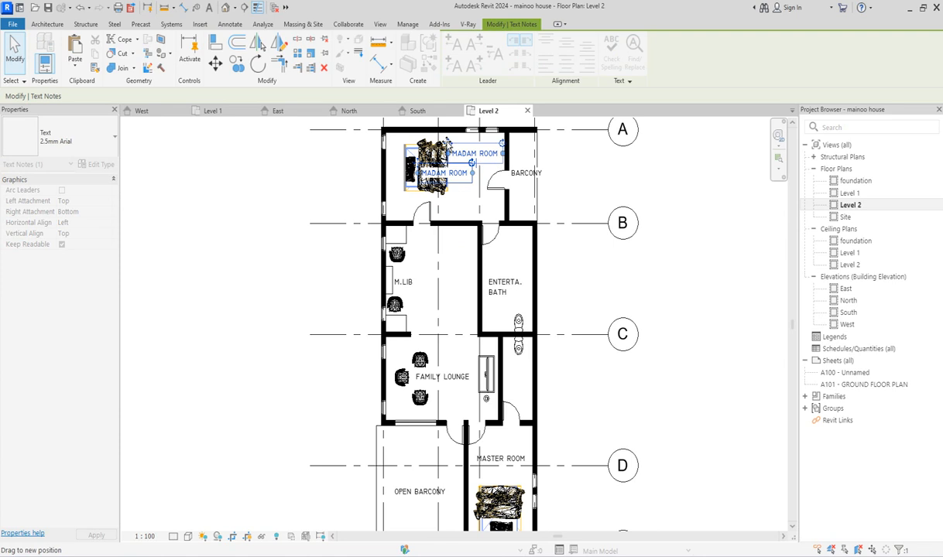
drag(448, 143, 448, 144)
click(598, 189)
scroll(413, 241, down, 5)
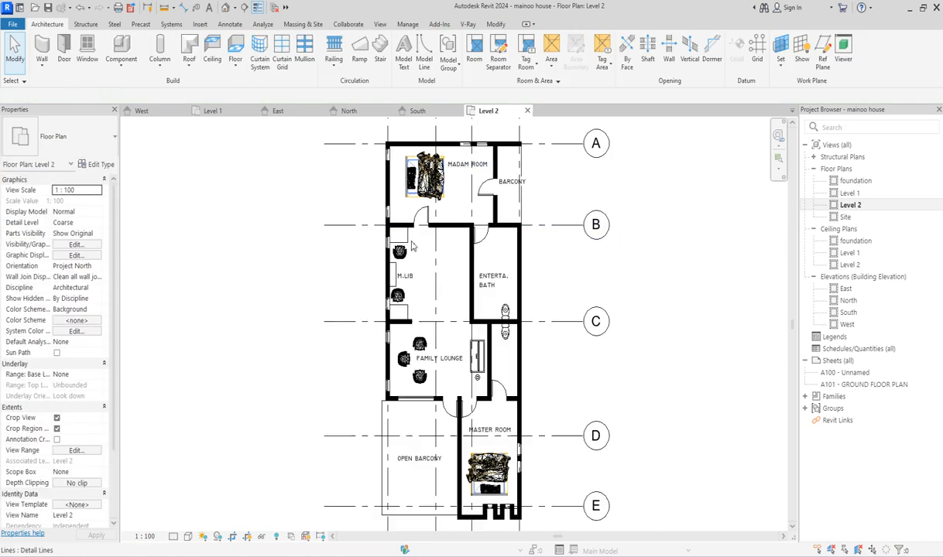
Open the default 3D view of the house and change its visual style to display materials in colour
scroll(505, 169, up, 2)
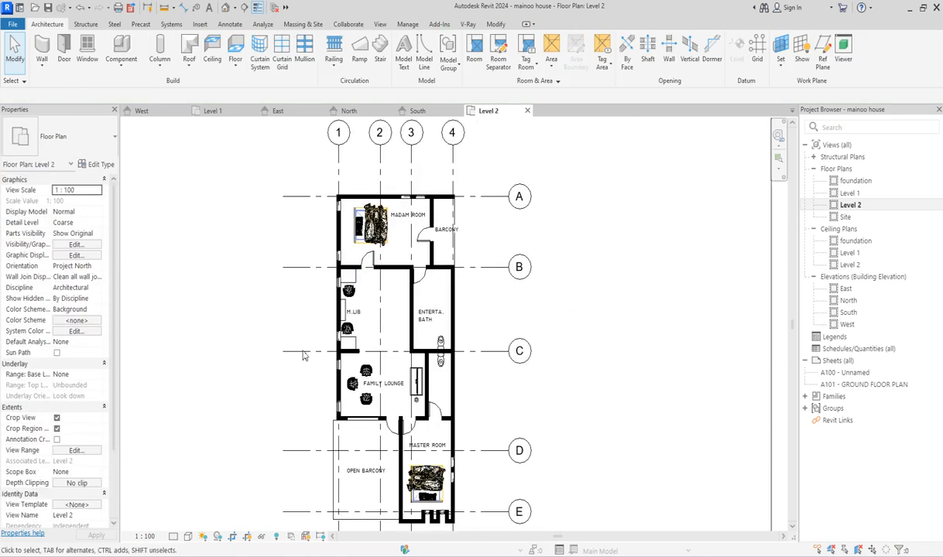
scroll(336, 455, up, 2)
scroll(464, 349, down, 4)
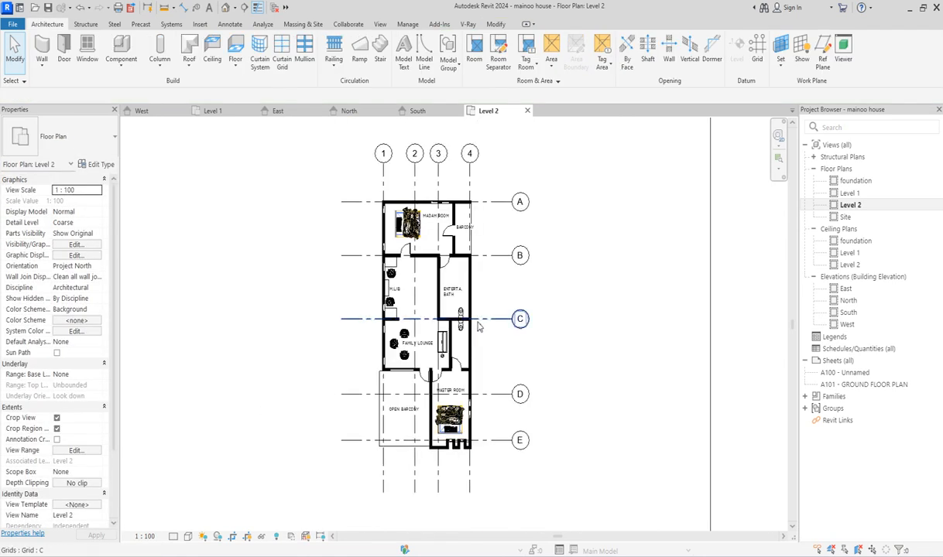
scroll(412, 263, up, 3)
scroll(413, 263, down, 2)
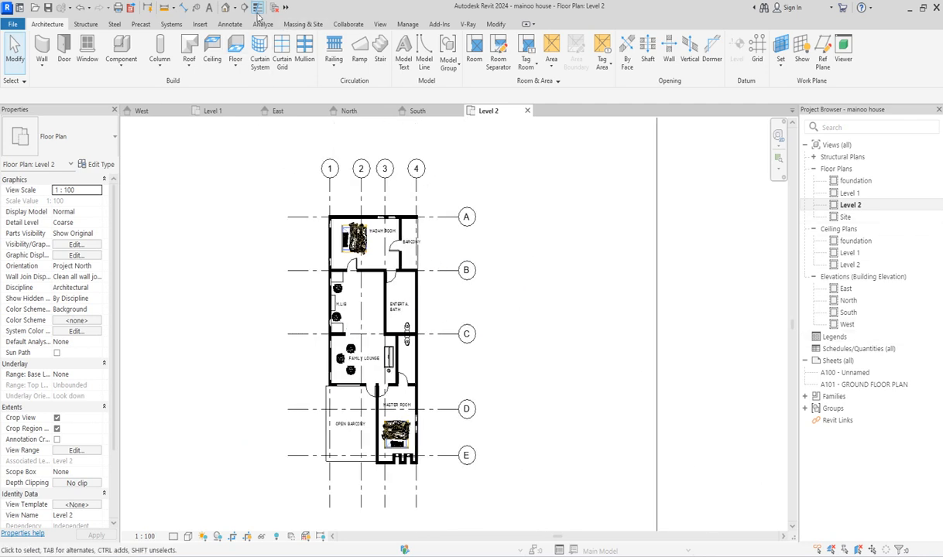
key(3)
key(d)
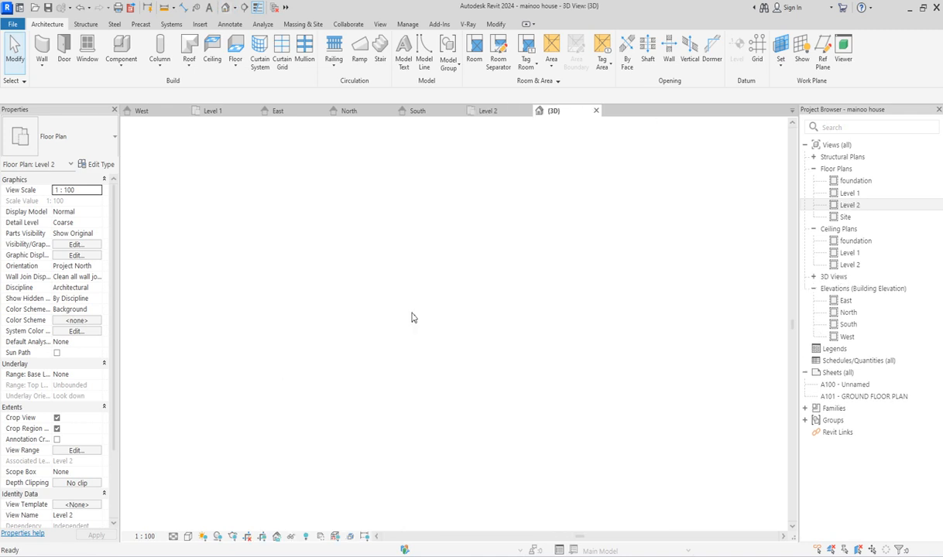
click(725, 159)
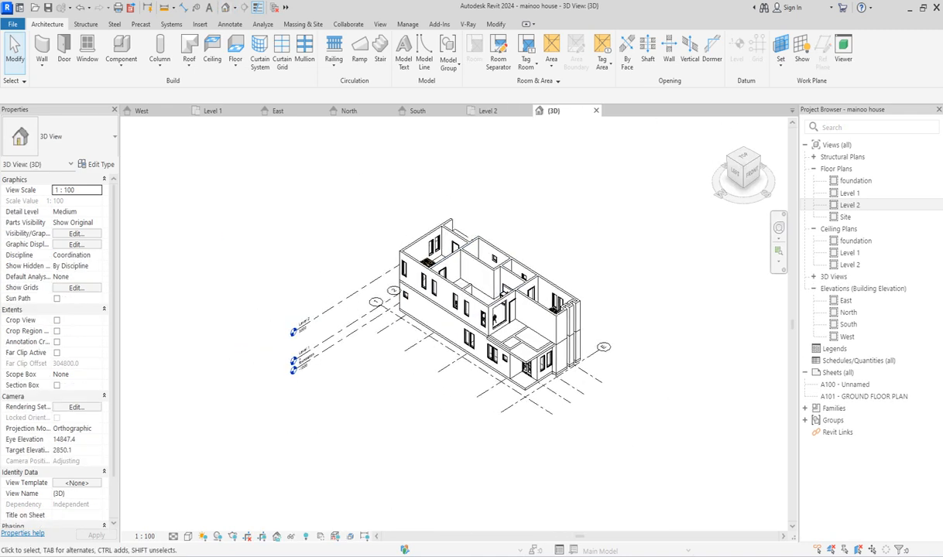
click(188, 543)
scroll(602, 334, up, 6)
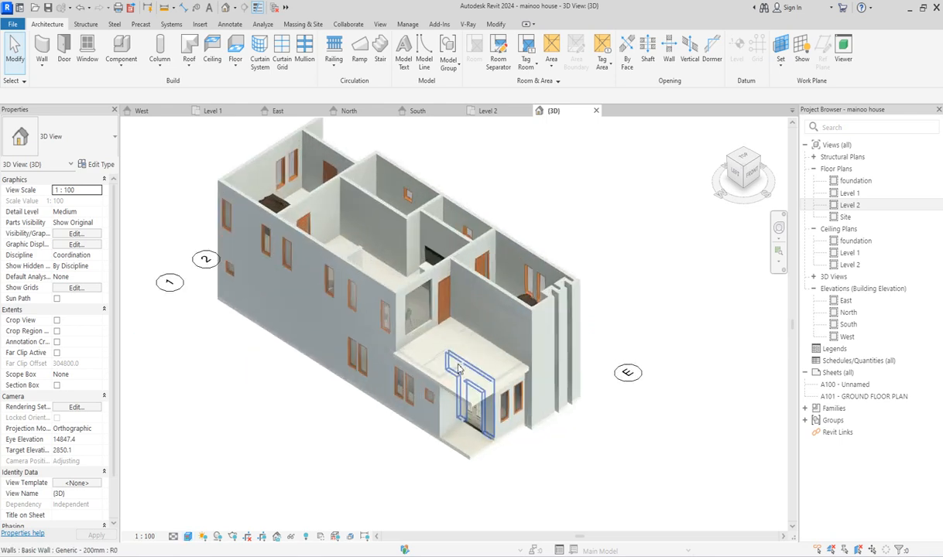
Orbit the 3D model to inspect the windows and Level 2 rooms from the front and the grid 4 side
scroll(468, 370, down, 7)
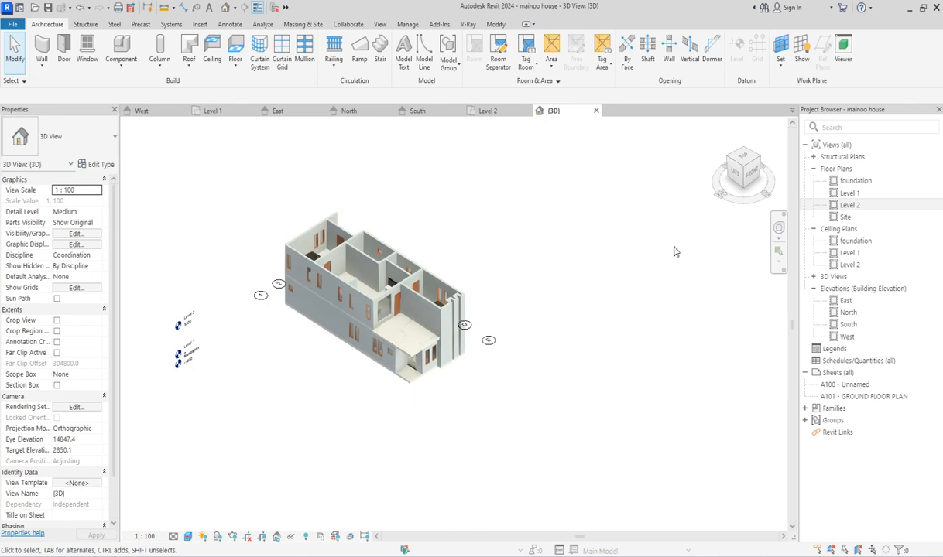
mouse_move(748, 172)
mouse_down()
mouse_move(720, 166)
mouse_move(632, 194)
mouse_move(570, 162)
mouse_up()
scroll(302, 267, up, 8)
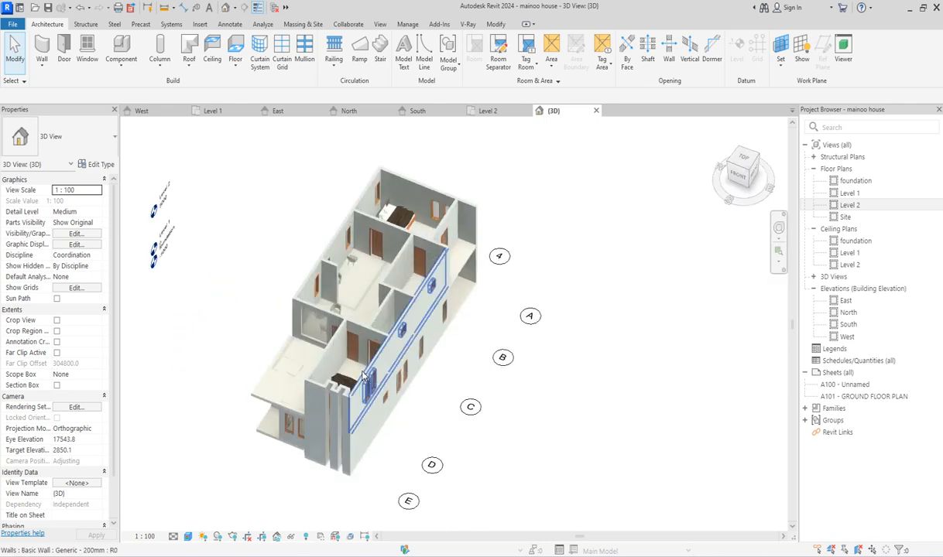
scroll(302, 268, down, 5)
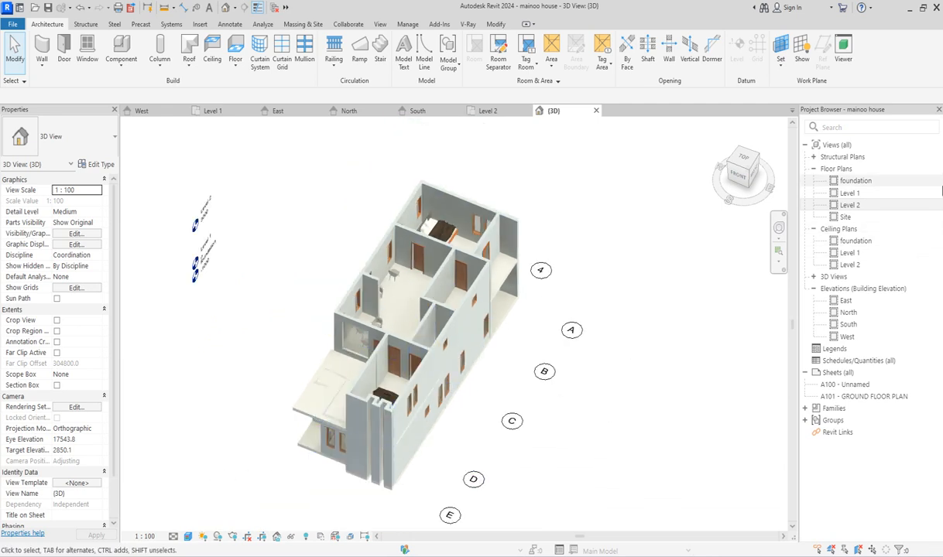
Open the Level 1 floor plan and review its complete room layout
double_click(848, 193)
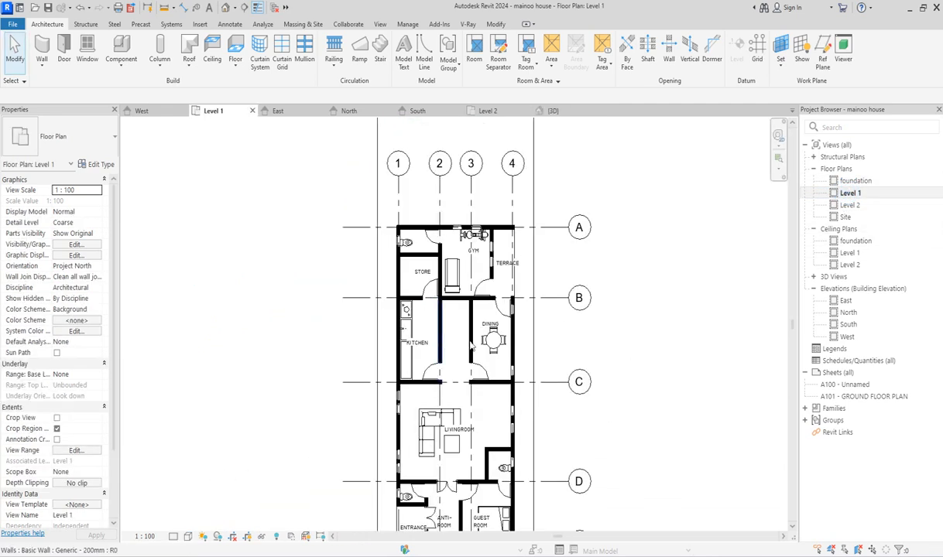
scroll(460, 396, up, 2)
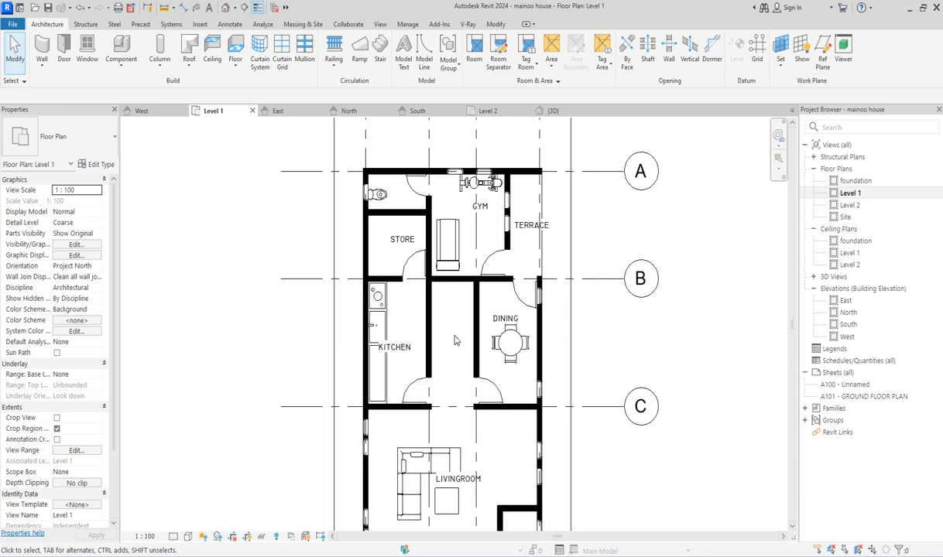
scroll(454, 339, down, 3)
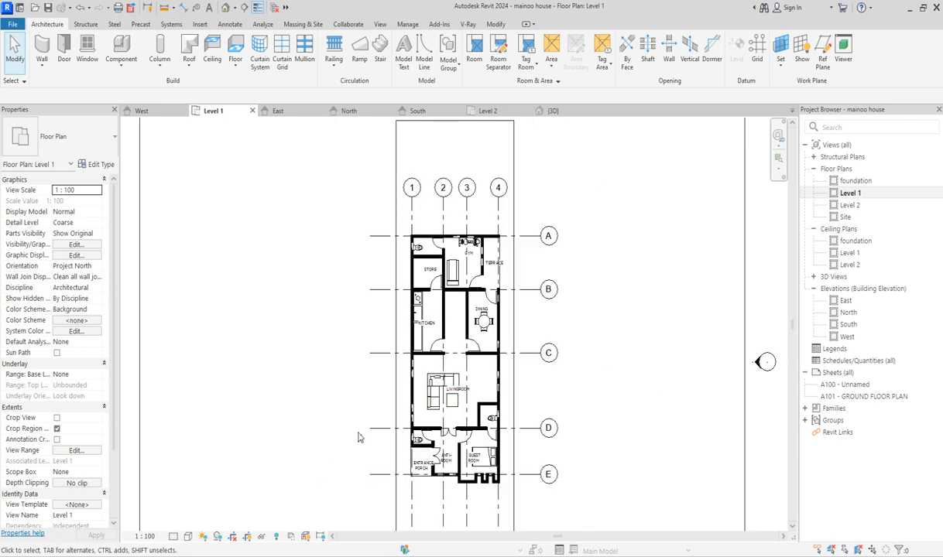